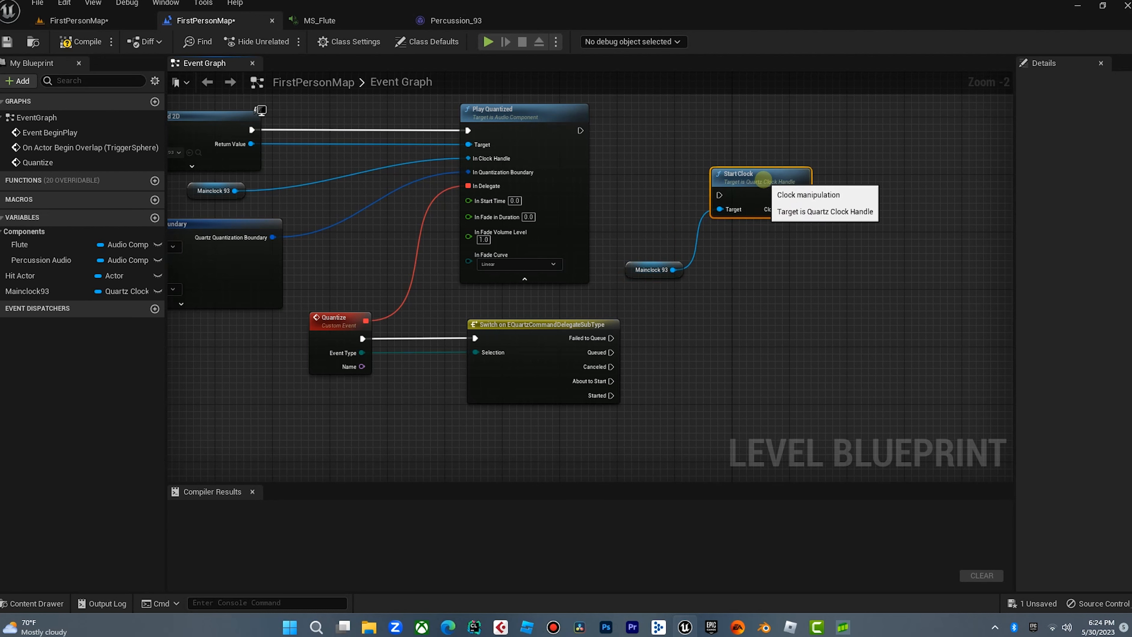
Step: Reposition the Start Clock and Mainclock 93 nodes, connect the switch's Queued output to Start Clock, and compile the level blueprint
{"action": "left_click_drag", "start_coordinate": [654, 267], "coordinate": [679, 292]}
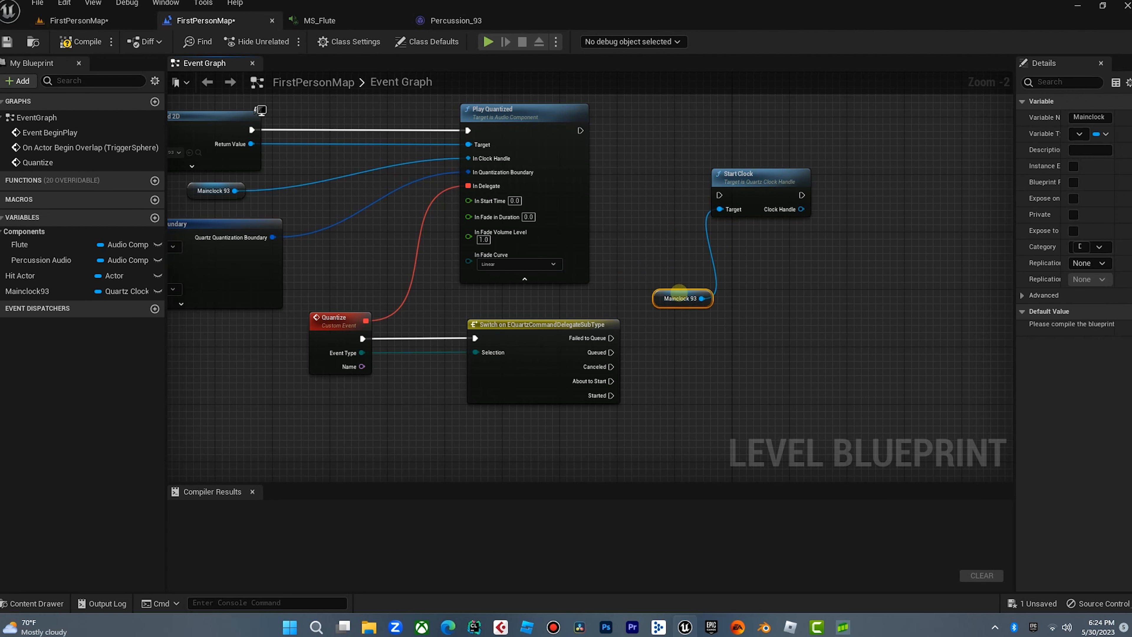
{"action": "left_click_drag", "start_coordinate": [758, 191], "coordinate": [736, 184]}
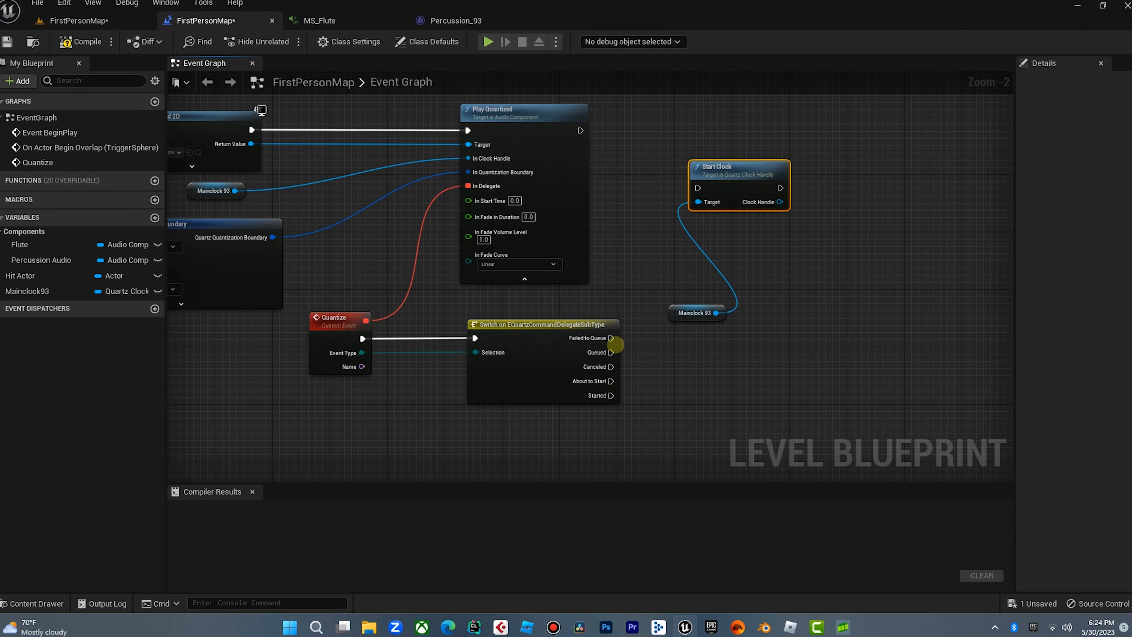
{"action": "left_click_drag", "start_coordinate": [611, 352], "coordinate": [731, 177]}
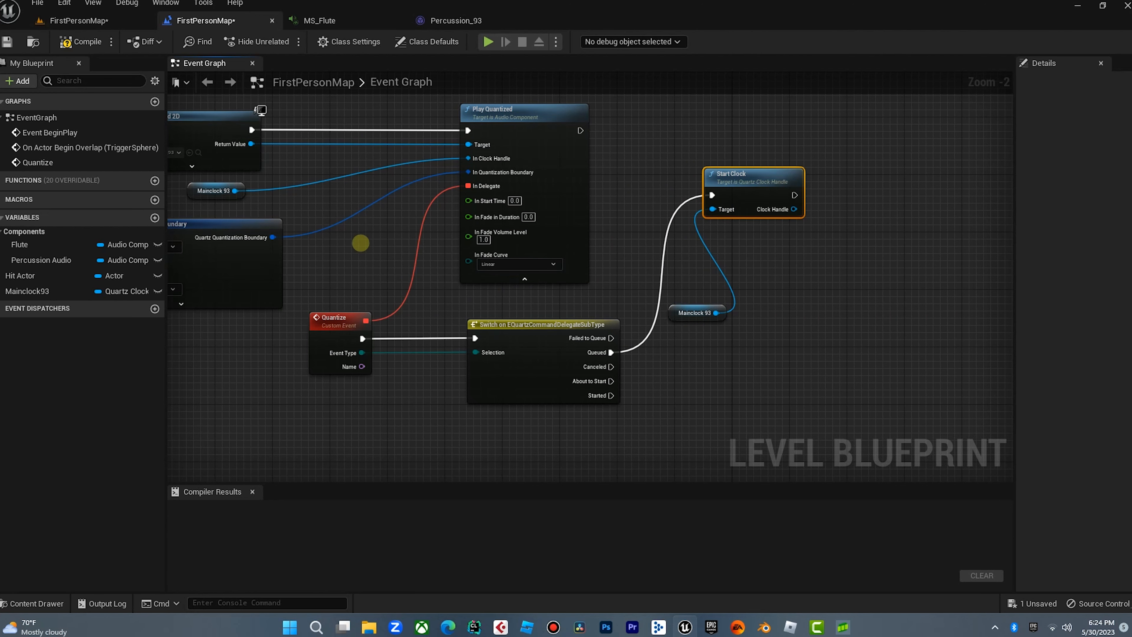
{"action": "right_click_drag", "start_coordinate": [361, 243], "coordinate": [400, 230]}
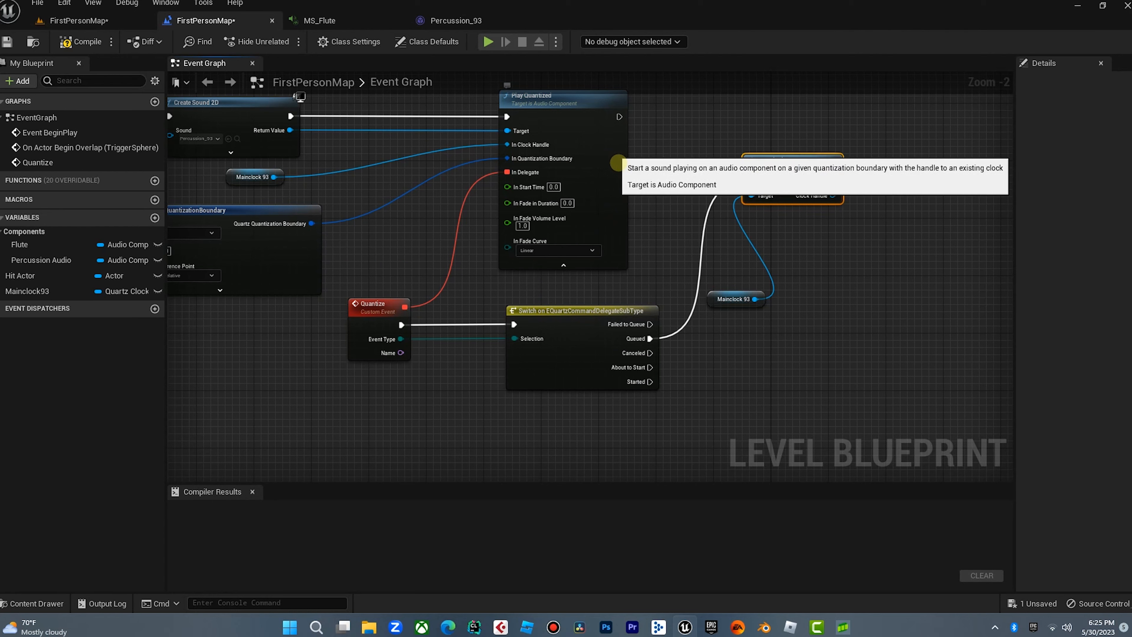
{"action": "right_click_drag", "start_coordinate": [666, 201], "coordinate": [683, 190]}
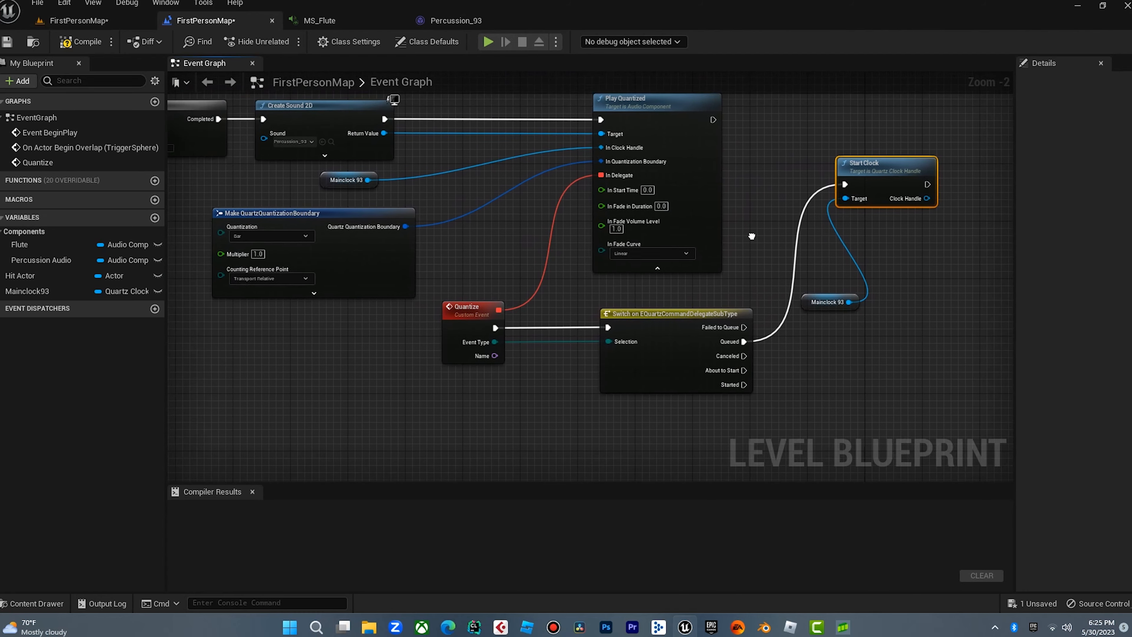
{"action": "right_click_drag", "start_coordinate": [748, 235], "coordinate": [844, 286]}
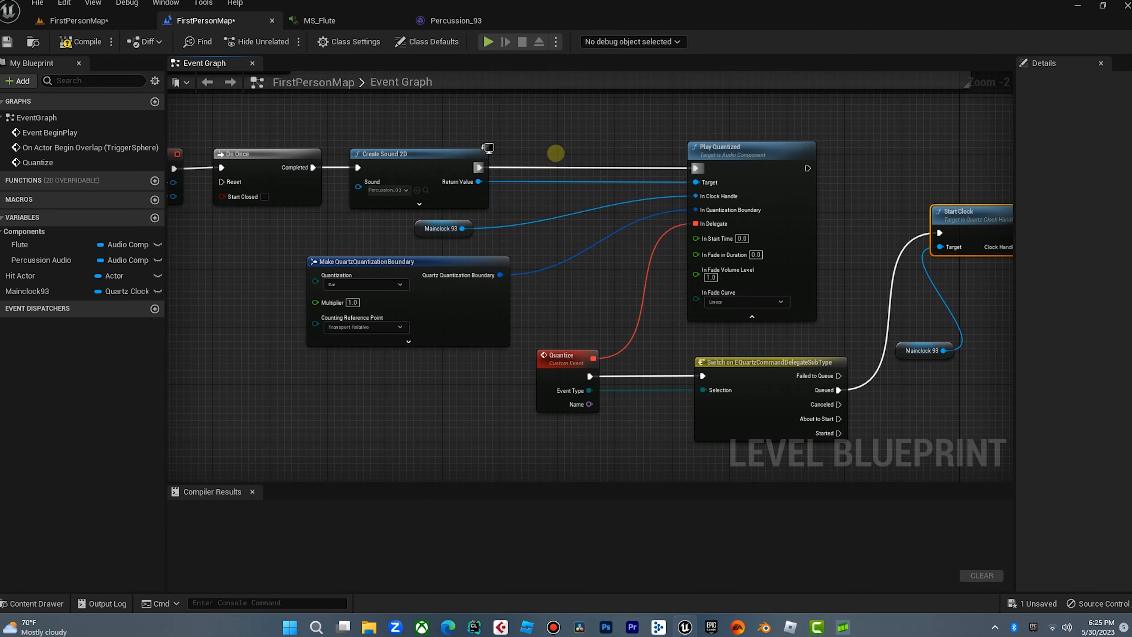
{"action": "right_click_drag", "start_coordinate": [300, 96], "coordinate": [365, 97]}
{"action": "left_click", "coordinate": [93, 45]}
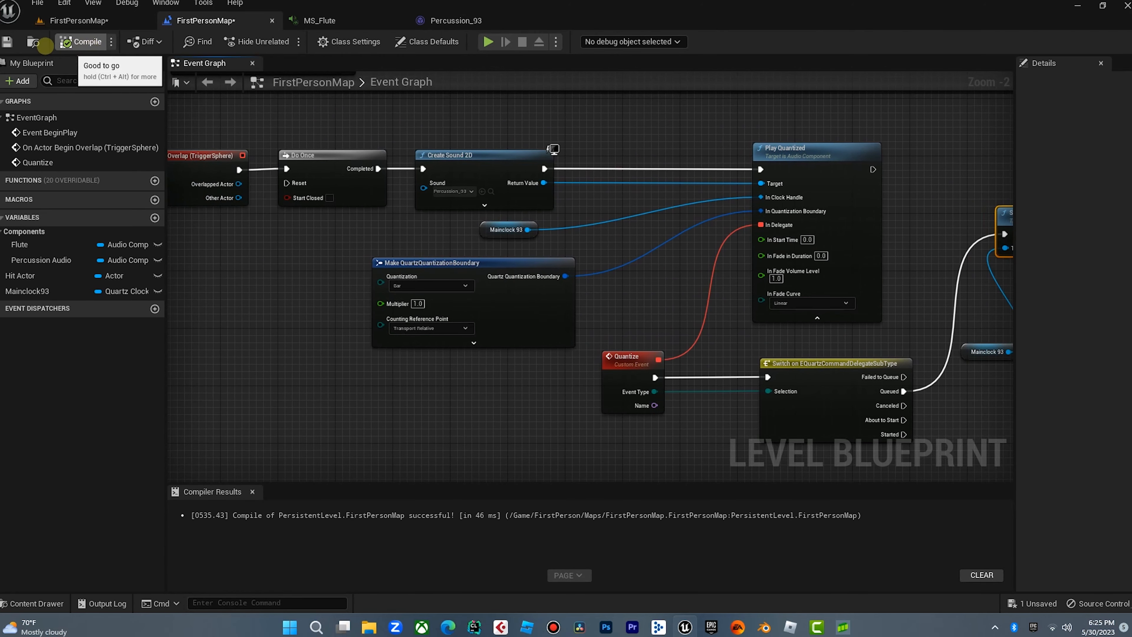
Step: Play-test the level in full screen, walking through the rifle's trigger sphere and firing several shots
{"action": "left_click", "coordinate": [75, 21]}
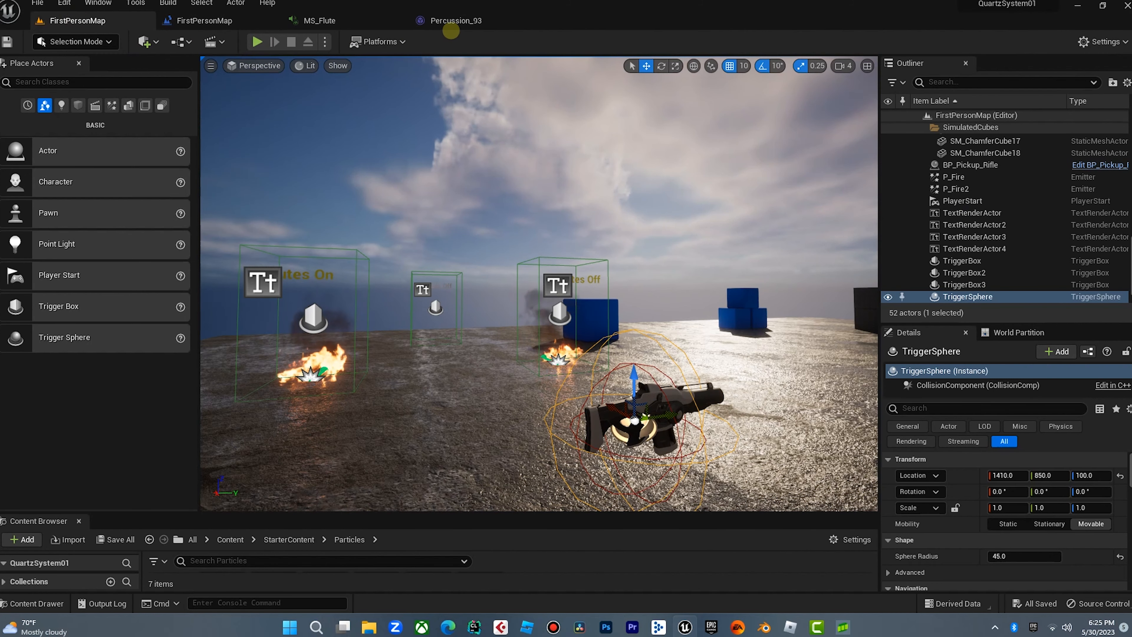
{"action": "left_click", "coordinate": [259, 41]}
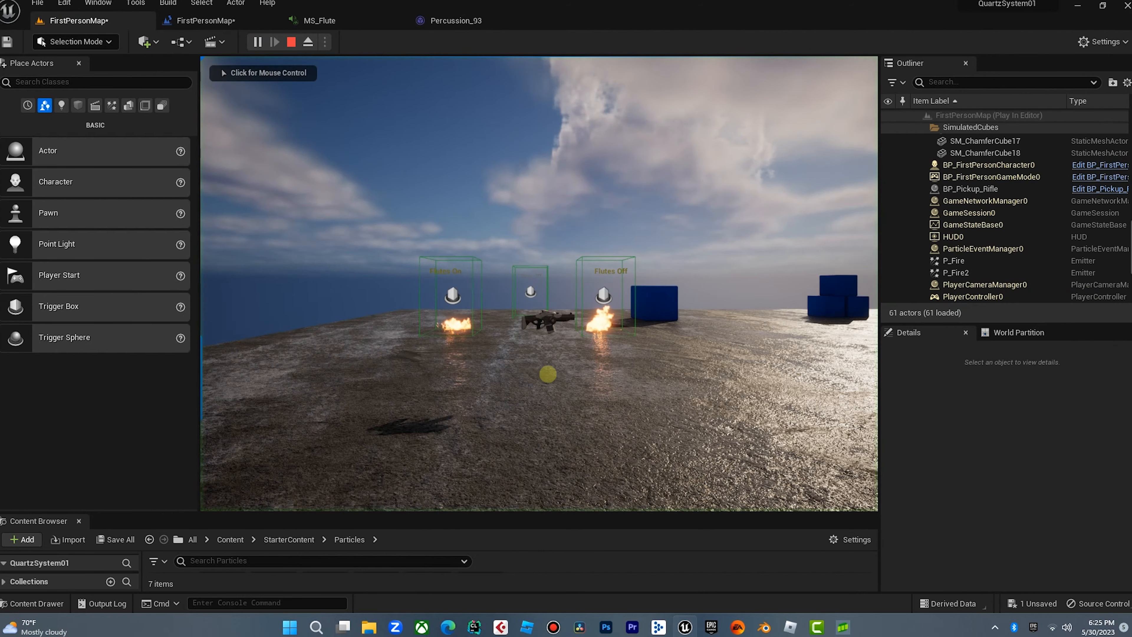
{"action": "key", "text": "F11"}
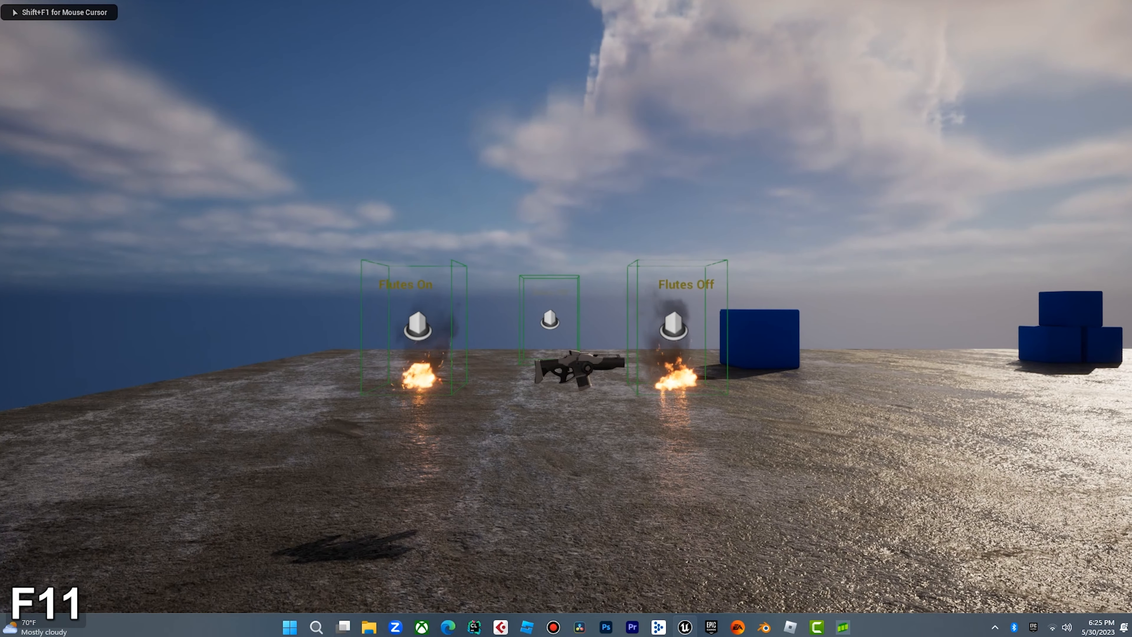
{"action": "key", "text": "Up"}
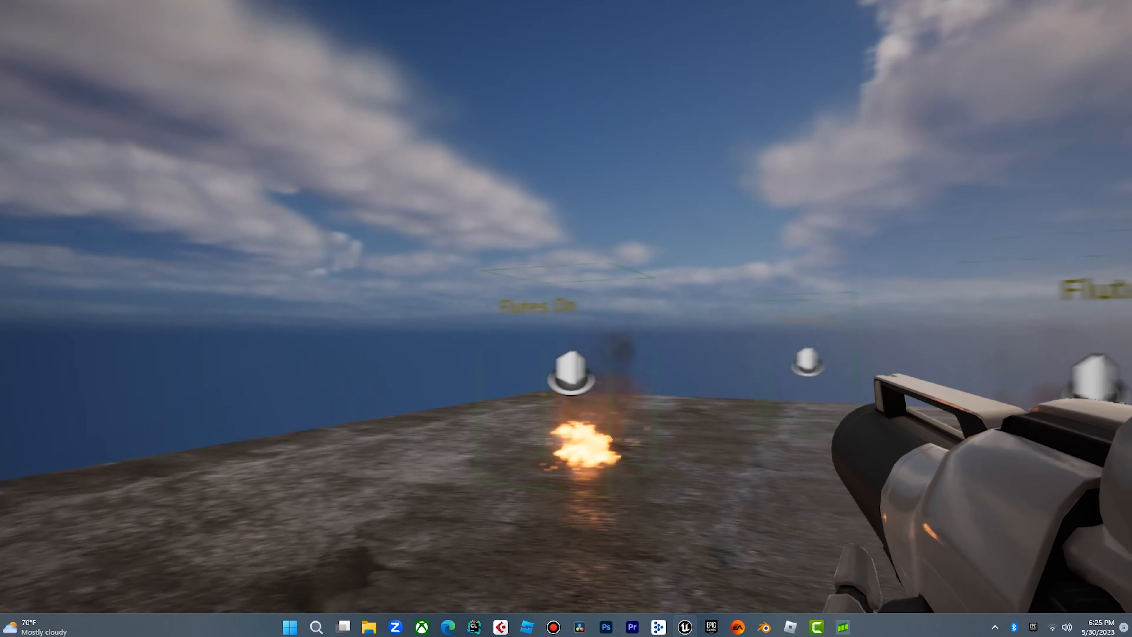
{"action": "left_click", "coordinate": [565, 318]}
{"action": "left_click", "coordinate": [566, 318]}
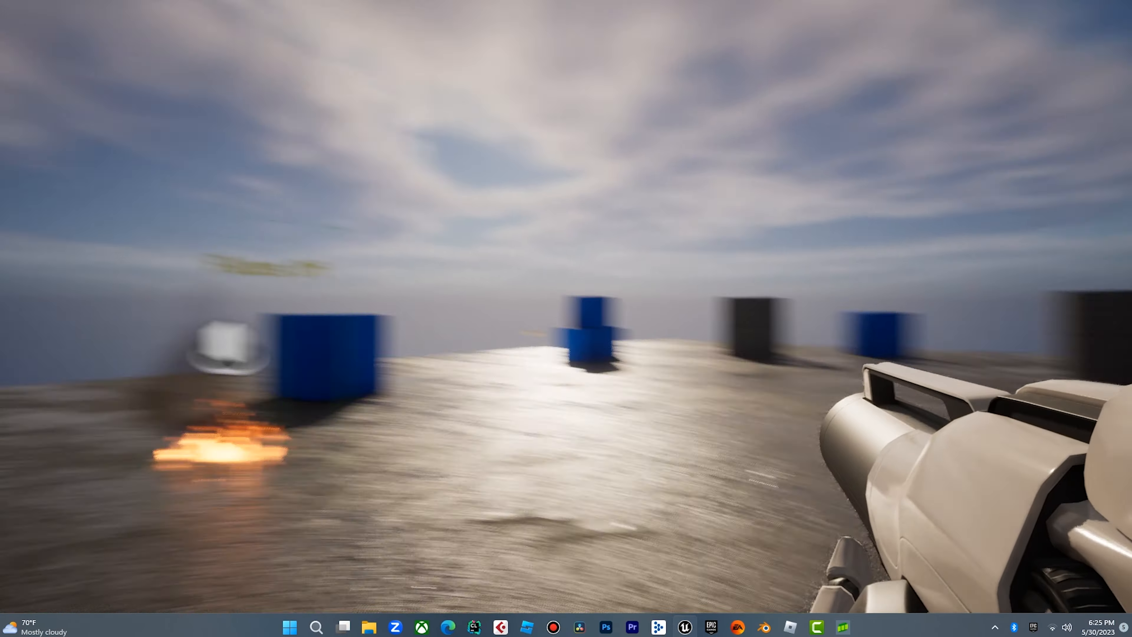
{"action": "left_click", "coordinate": [566, 318]}
{"action": "left_click", "coordinate": [566, 319]}
{"action": "left_click", "coordinate": [565, 319]}
{"action": "left_click", "coordinate": [566, 319]}
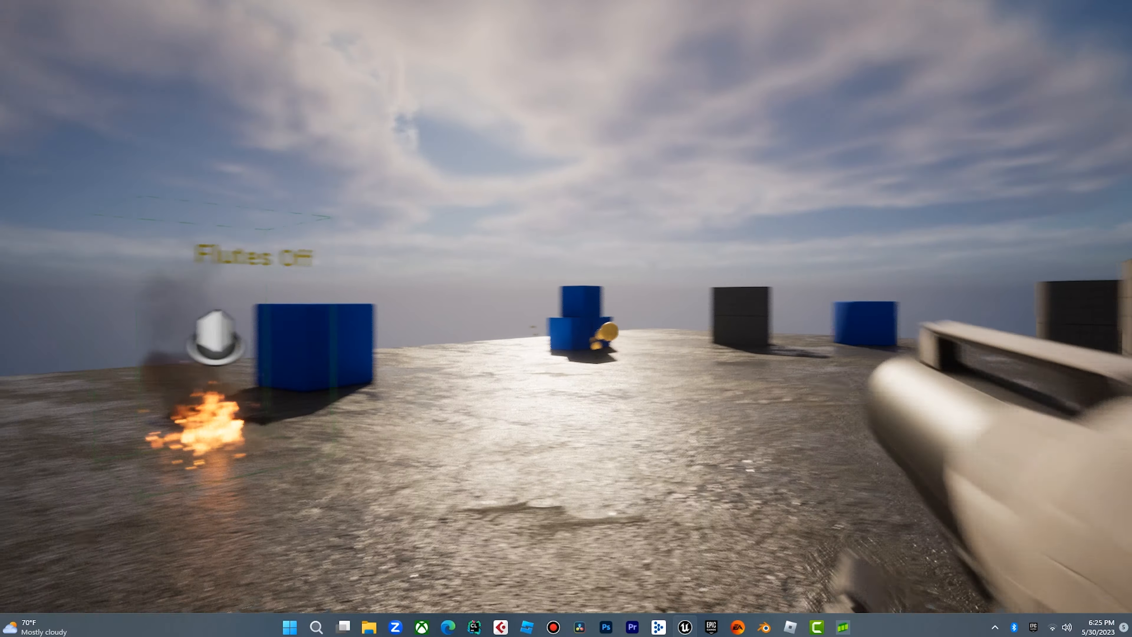
{"action": "key", "text": "Escape"}
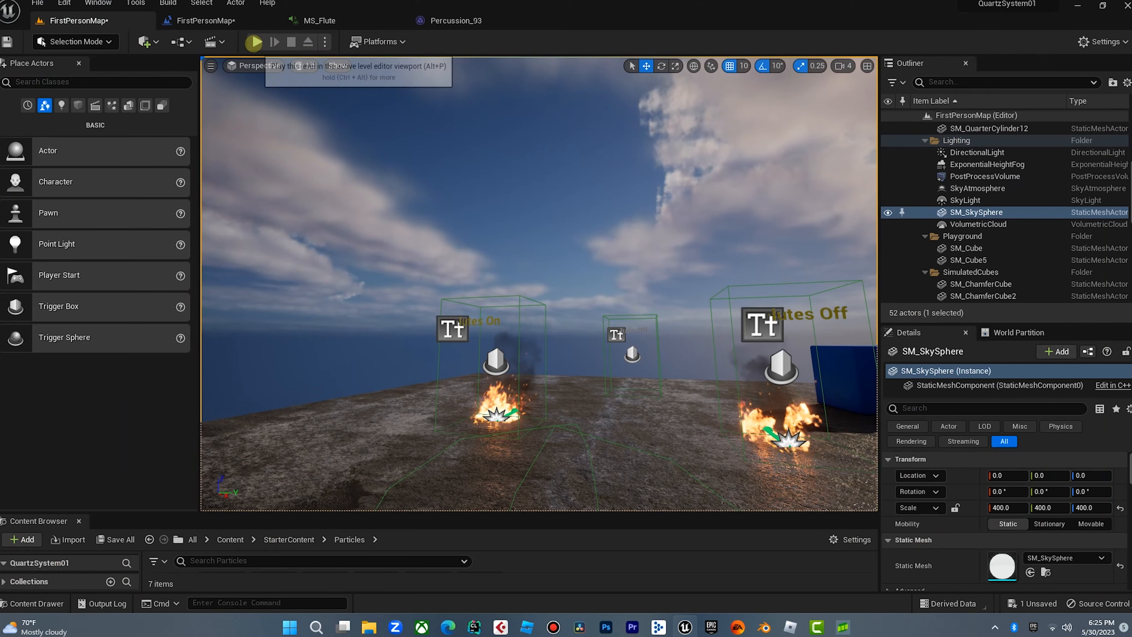
Step: Play the level again and walk forward to the rifle to check when the percussion starts
{"action": "left_click", "coordinate": [254, 41]}
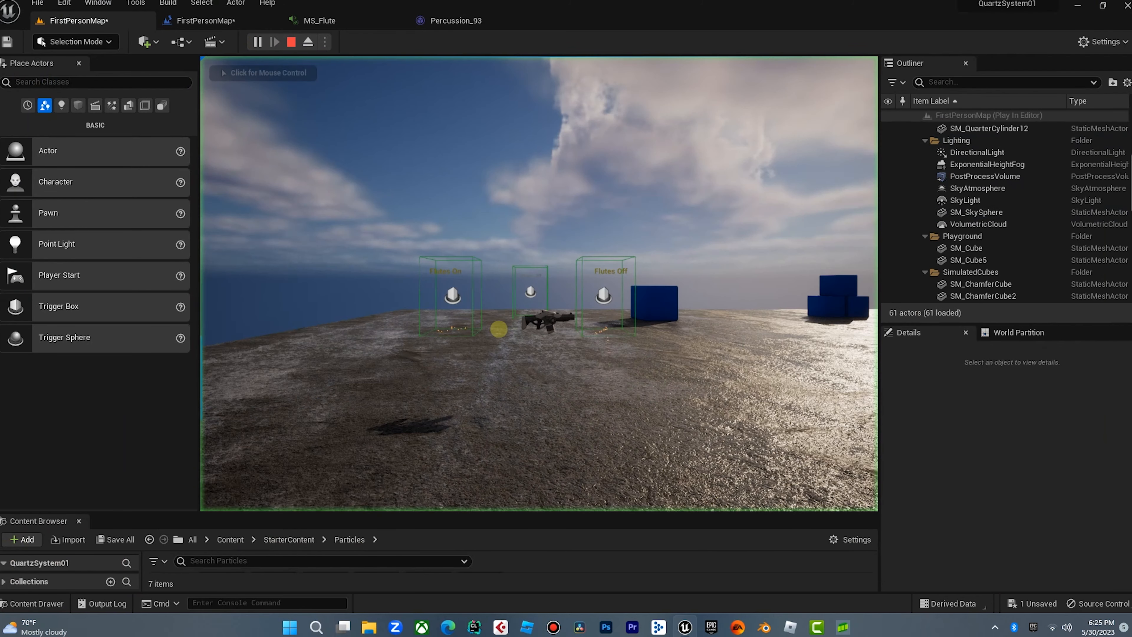
{"action": "key", "text": "Up"}
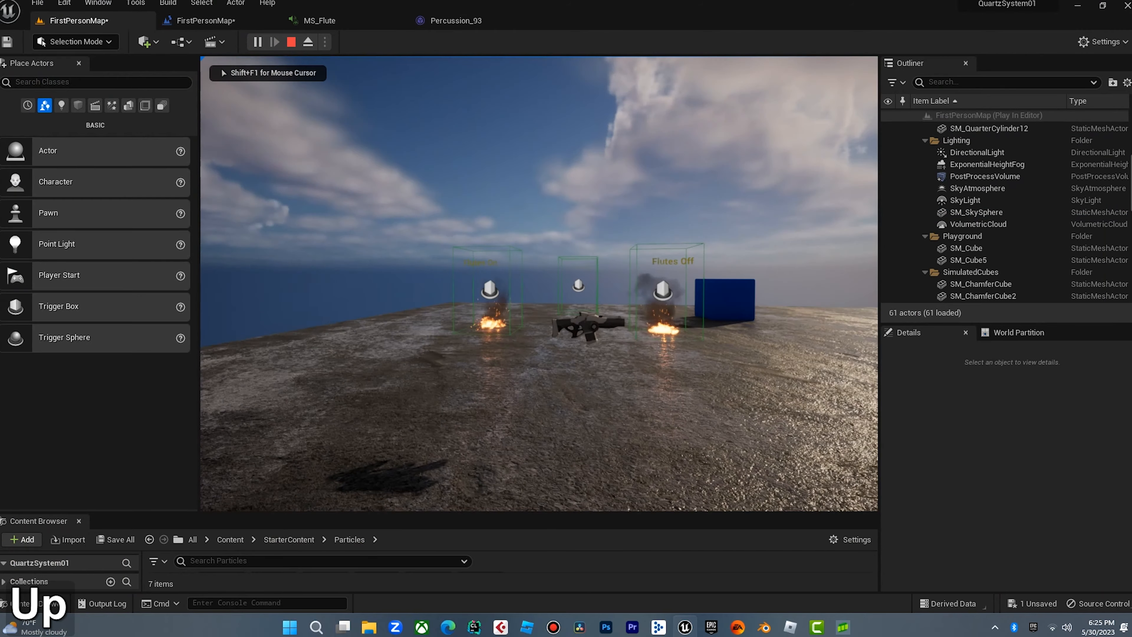
{"action": "key", "text": "Up"}
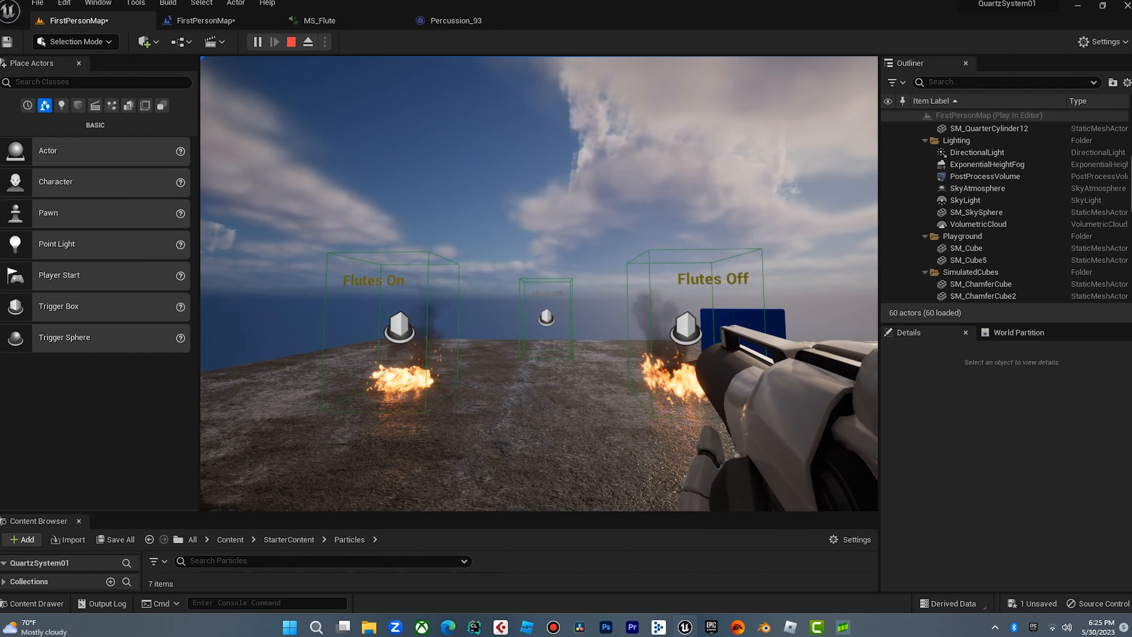
{"action": "key", "text": "Escape"}
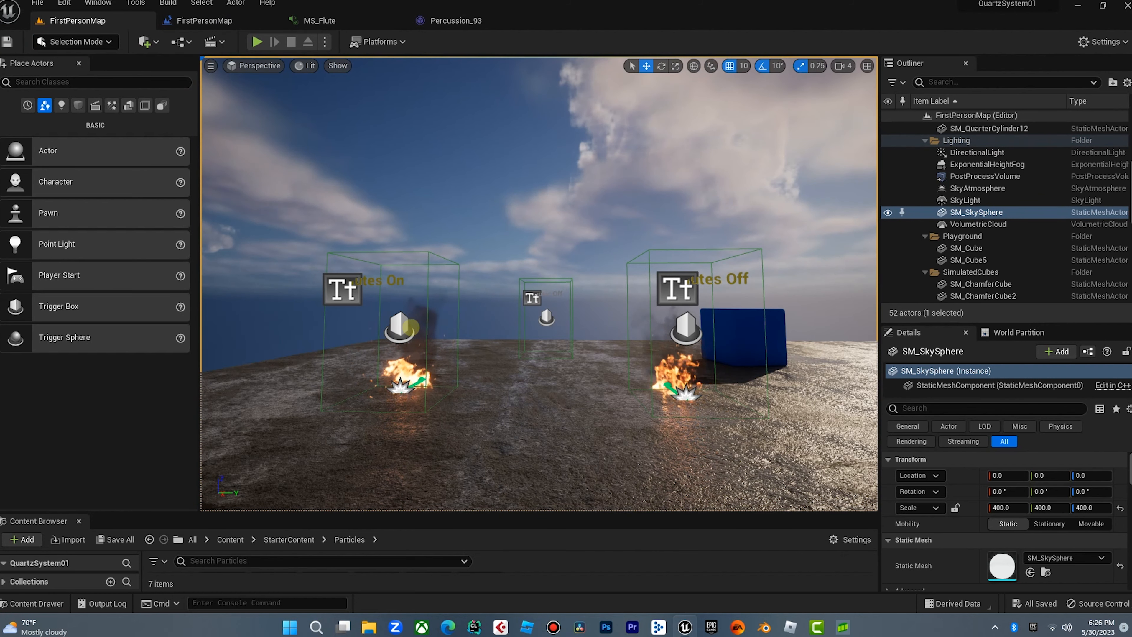
Step: Select the Flutes On trigger box in the level, and enclose the blueprint's percussion playback nodes in a comment titled "start Percussion"
{"action": "left_click", "coordinate": [399, 281]}
{"action": "left_click", "coordinate": [210, 20]}
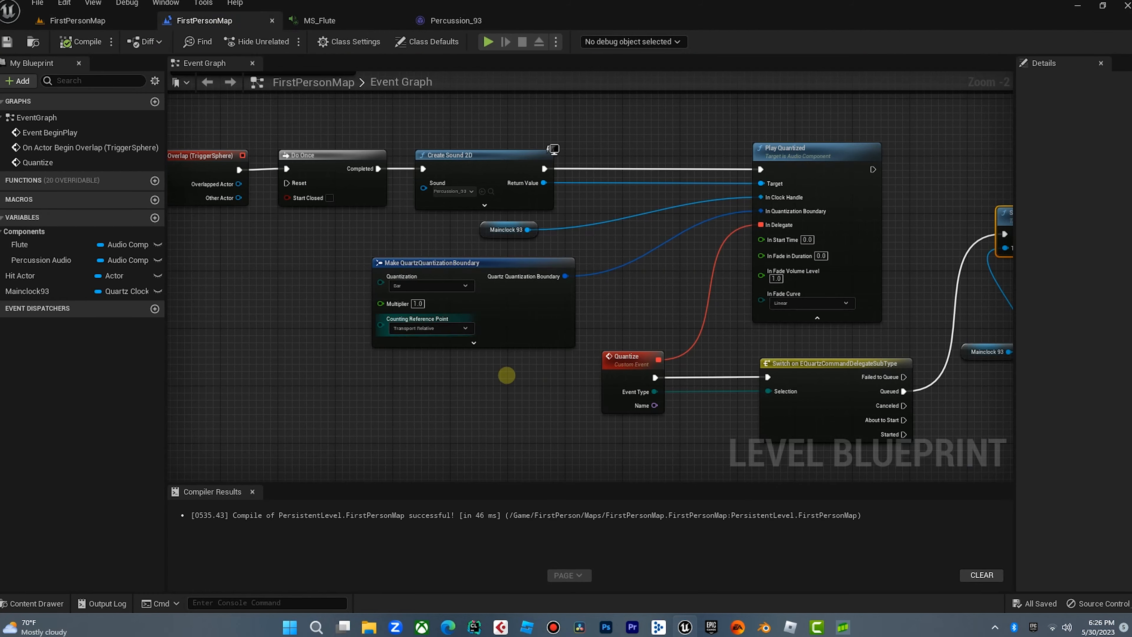
{"action": "scroll", "coordinate": [660, 280], "scroll_direction": "up", "scroll_amount": 3}
{"action": "scroll", "coordinate": [692, 379], "scroll_direction": "down", "scroll_amount": 3}
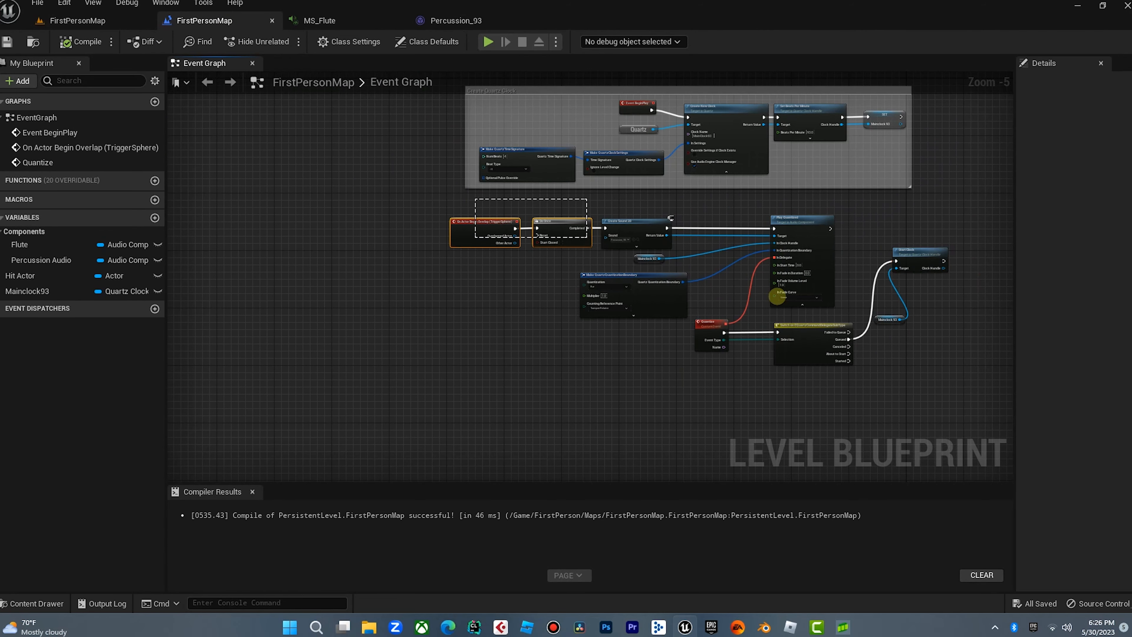
{"action": "left_click_drag", "start_coordinate": [777, 297], "coordinate": [911, 363]}
{"action": "key", "text": "c"}
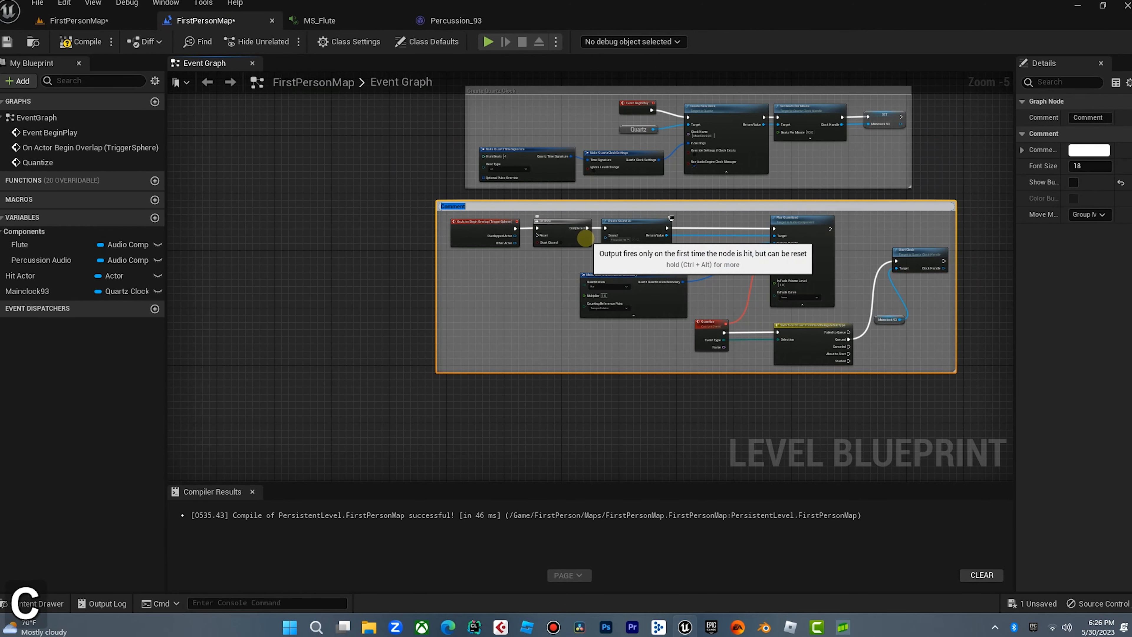
{"action": "type", "text": "start Pe"}
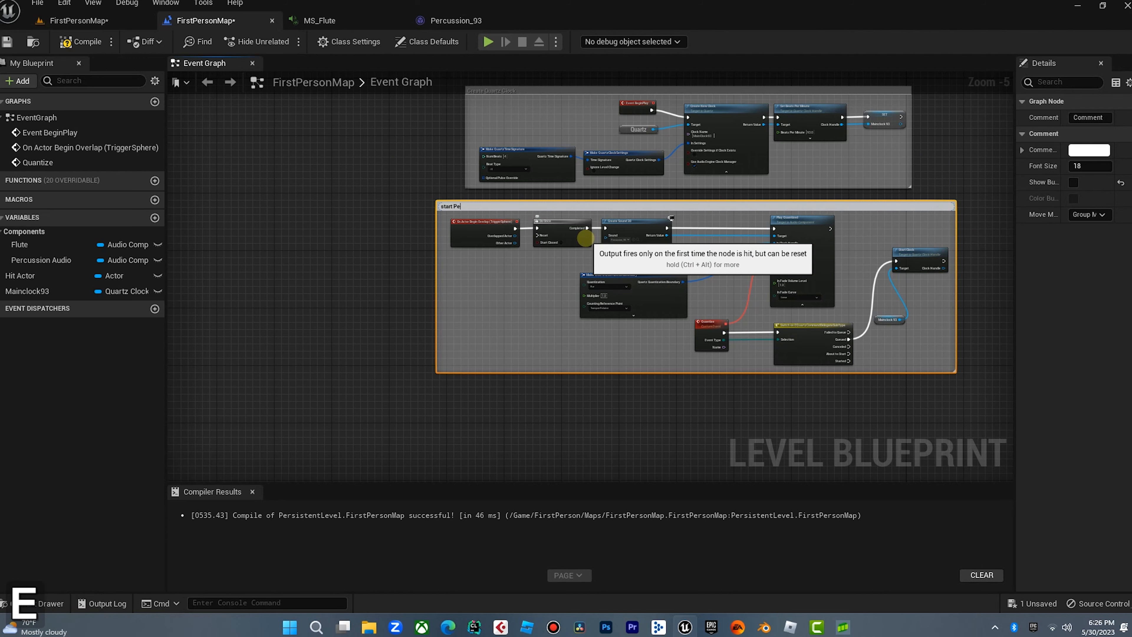
{"action": "type", "text": "rc"}
{"action": "key", "text": "BackSpace"}
{"action": "type", "text": "ussion"}
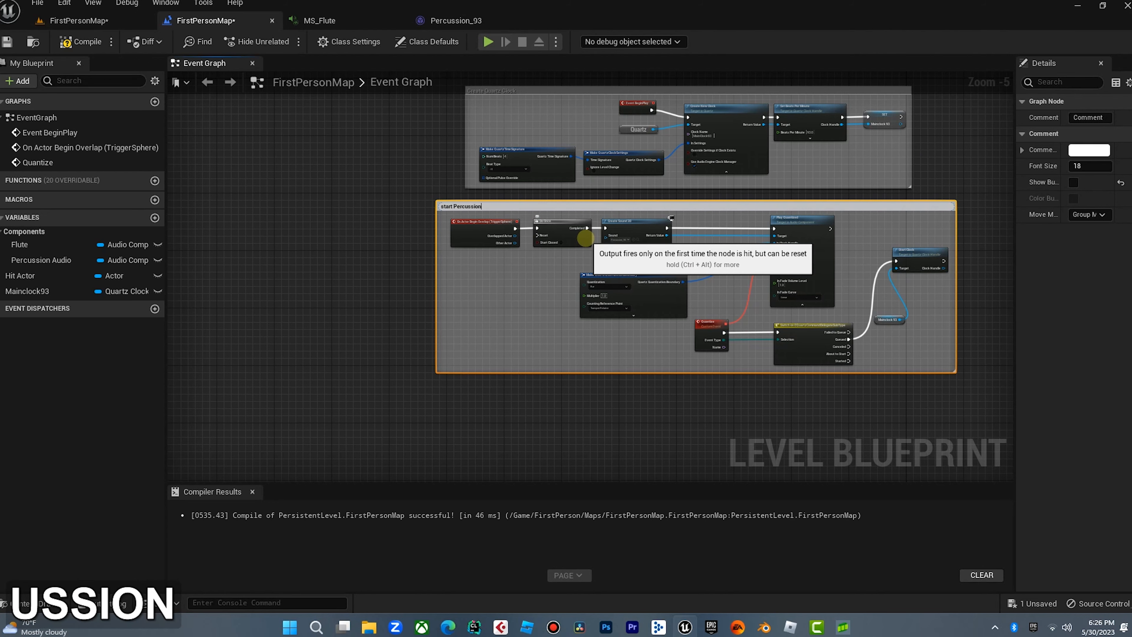
{"action": "key", "text": "Return"}
Step: Add an On Actor Begin Overlap event for the Flutes On trigger box below the percussion comment, and check the trigger's selection in the level
{"action": "right_click_drag", "start_coordinate": [578, 409], "coordinate": [586, 290]}
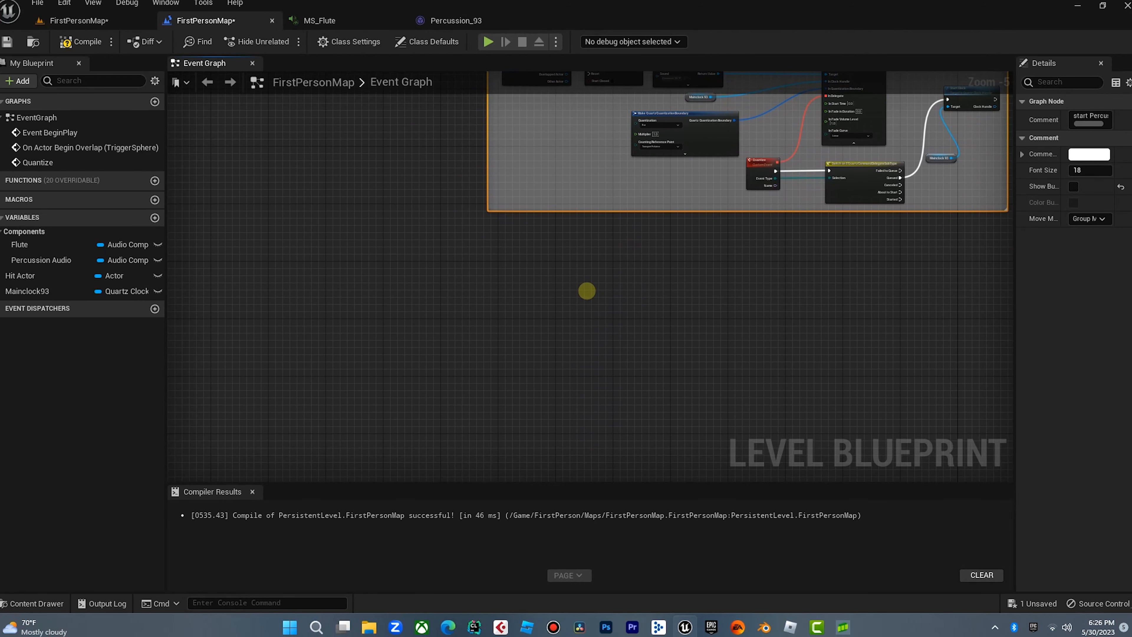
{"action": "right_click", "coordinate": [586, 291]}
{"action": "left_click", "coordinate": [595, 329]}
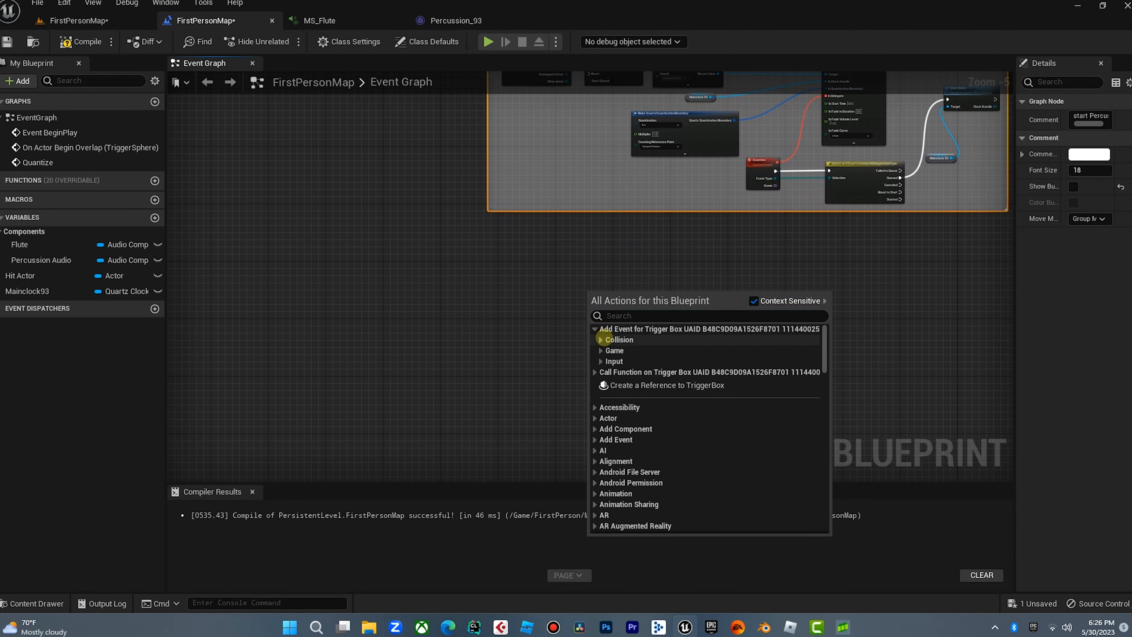
{"action": "left_click", "coordinate": [601, 339]}
{"action": "left_click", "coordinate": [632, 351]}
{"action": "left_click_drag", "start_coordinate": [598, 292], "coordinate": [491, 265]}
{"action": "left_click", "coordinate": [117, 23]}
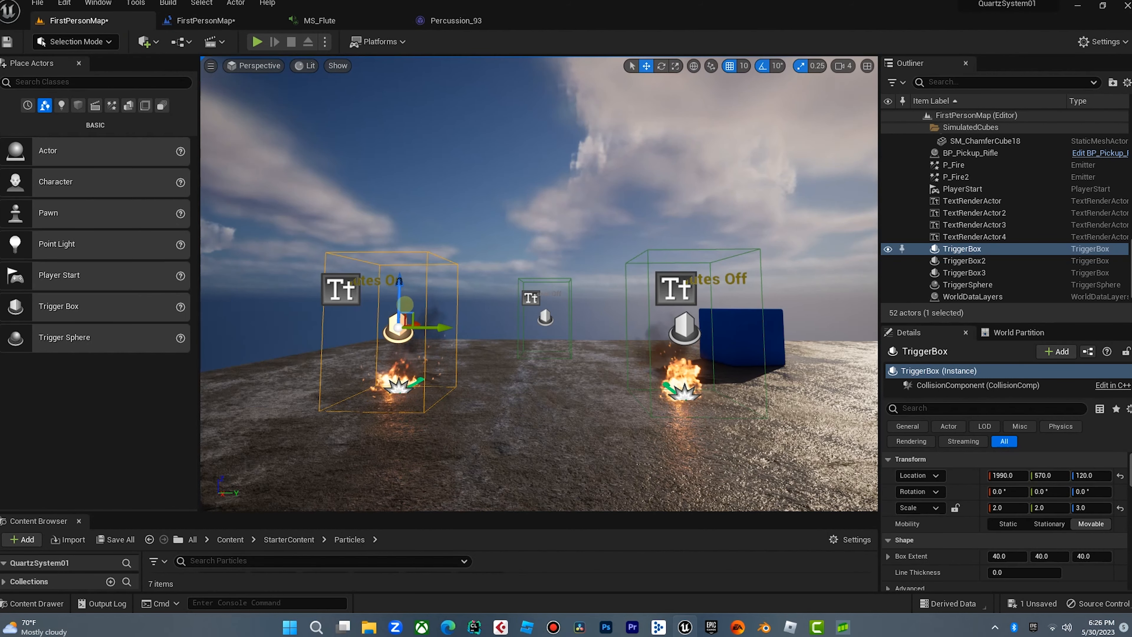
{"action": "left_click", "coordinate": [257, 26]}
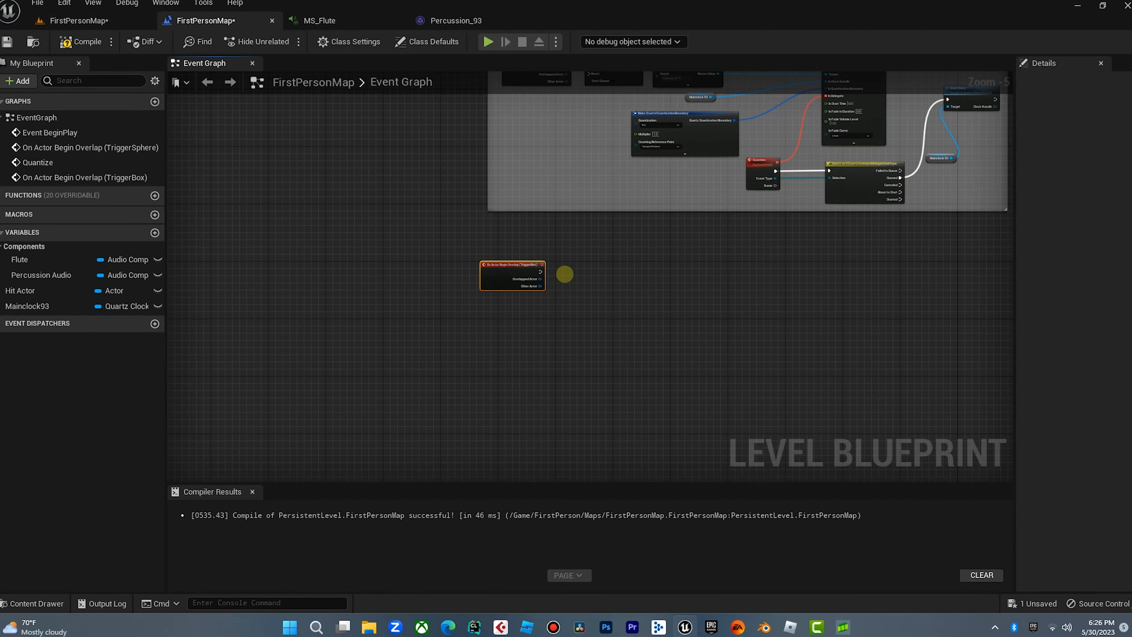
{"action": "right_click_drag", "start_coordinate": [566, 273], "coordinate": [596, 480]}
{"action": "scroll", "coordinate": [502, 238], "scroll_direction": "up", "scroll_amount": 2}
{"action": "left_click", "coordinate": [620, 135]}
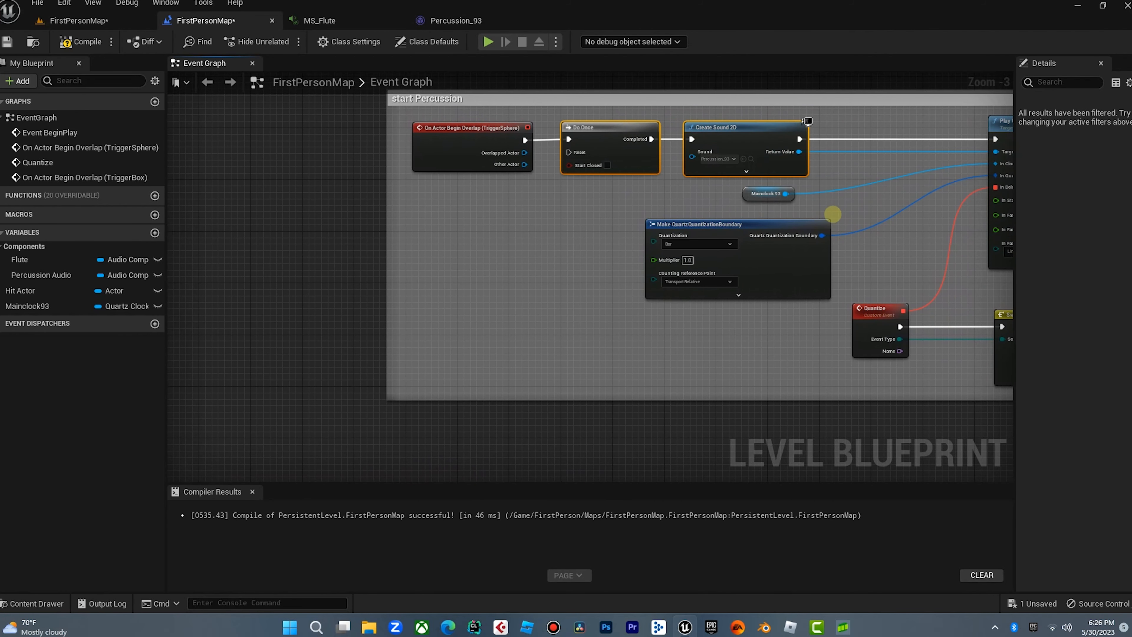
{"action": "right_click_drag", "start_coordinate": [817, 211], "coordinate": [663, 182]}
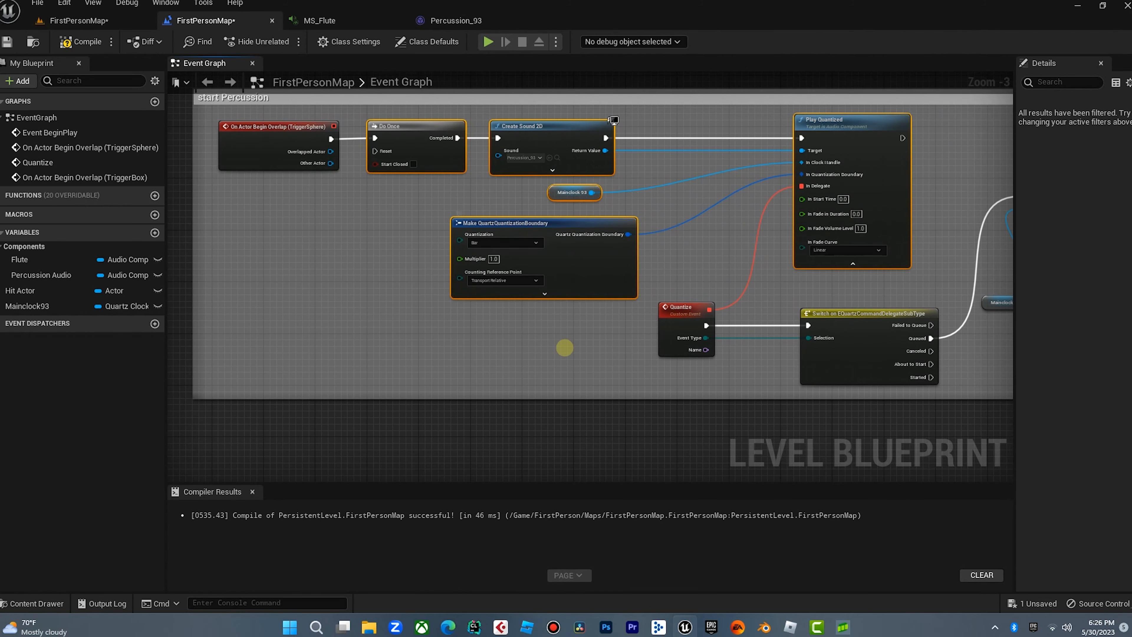
{"action": "right_click_drag", "start_coordinate": [563, 347], "coordinate": [940, 50]}
{"action": "right_click_drag", "start_coordinate": [762, 233], "coordinate": [864, 211]}
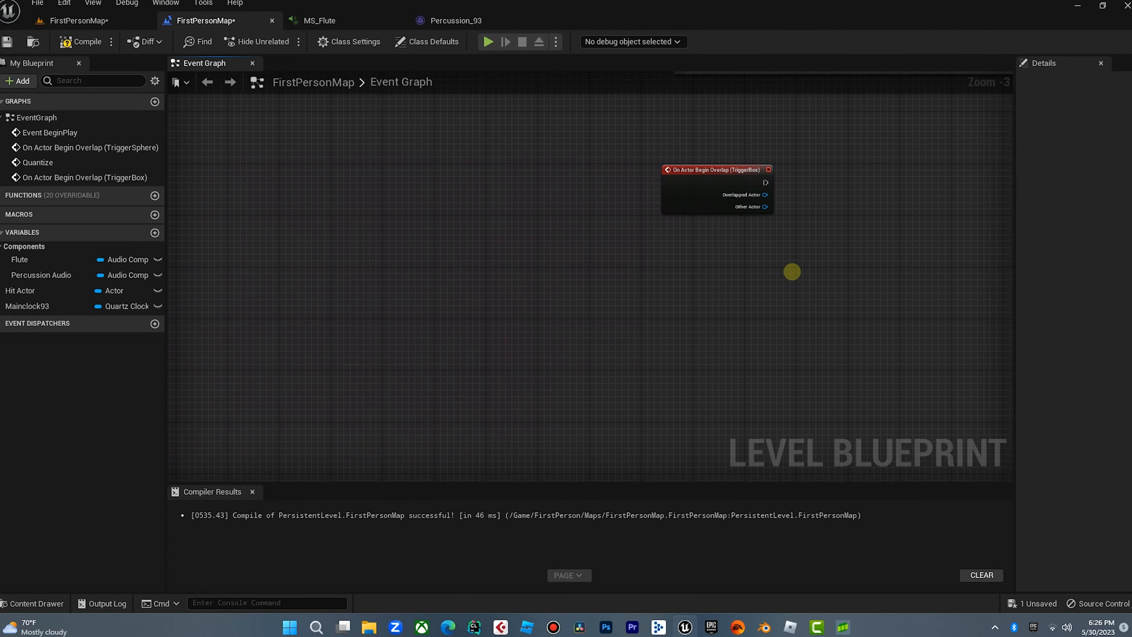
{"action": "right_click_drag", "start_coordinate": [858, 252], "coordinate": [342, 552]}
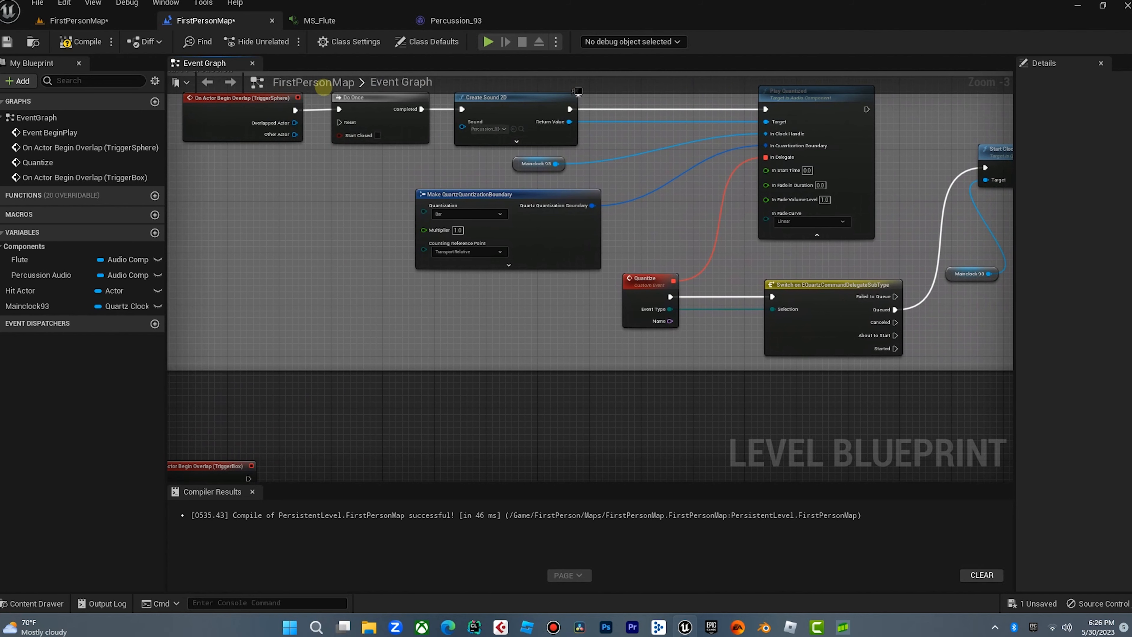
Step: Copy the percussion section's Do Once, Create Sound 2D, Mainclock 93, Make QuartzQuantizationBoundary and Play Quantized nodes, and move the TriggerBox overlap event further left
{"action": "left_click", "coordinate": [374, 99]}
{"action": "left_click", "coordinate": [478, 105], "text": "shift"}
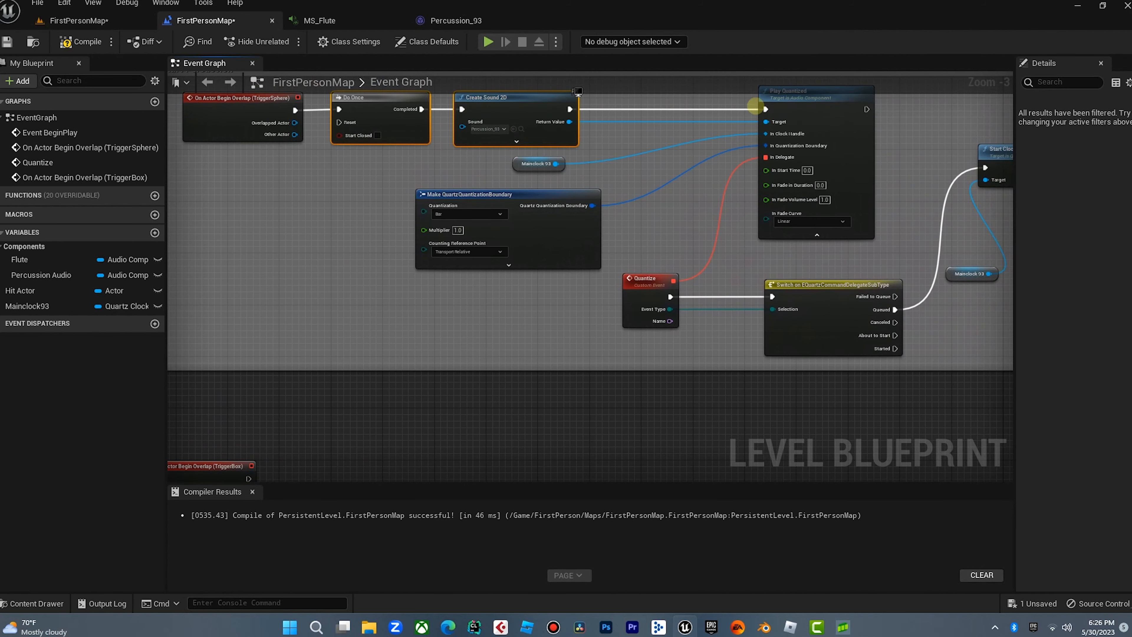
{"action": "left_click", "coordinate": [775, 96], "text": "shift"}
{"action": "left_click", "coordinate": [545, 198], "text": "shift"}
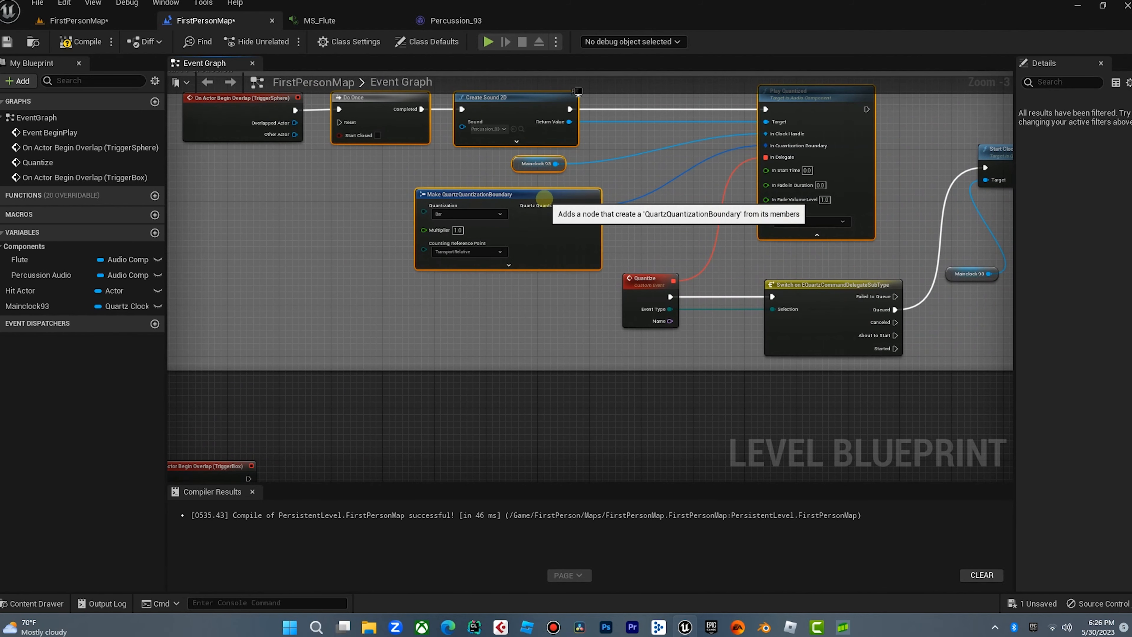
{"action": "key", "text": "ctrl+c"}
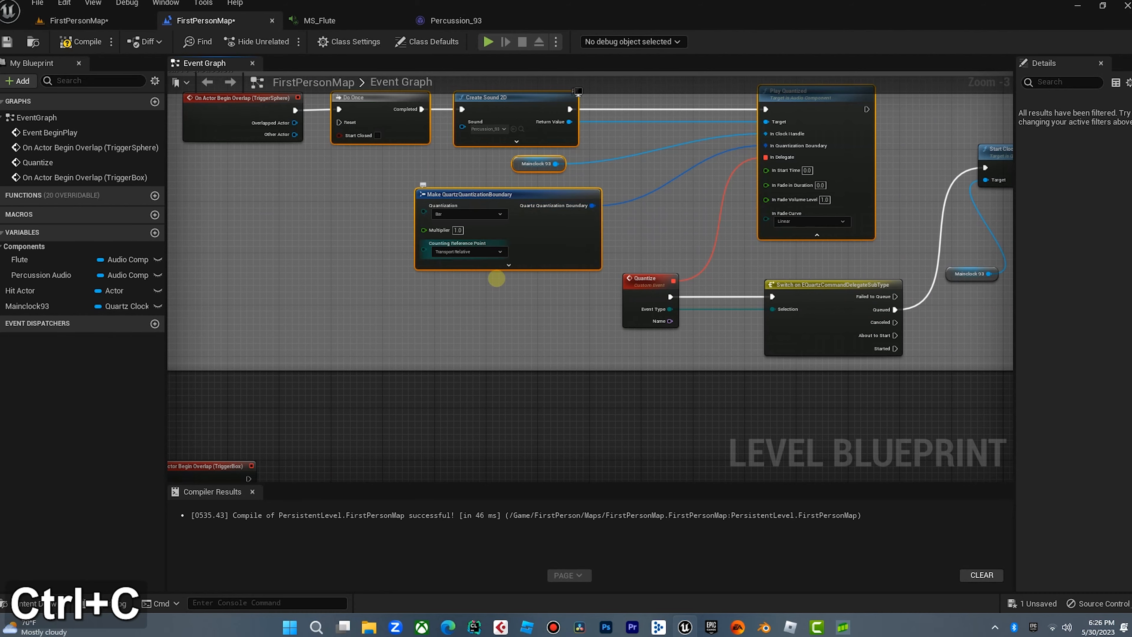
{"action": "right_click_drag", "start_coordinate": [498, 273], "coordinate": [796, 183]}
{"action": "left_click_drag", "start_coordinate": [622, 168], "coordinate": [384, 173]}
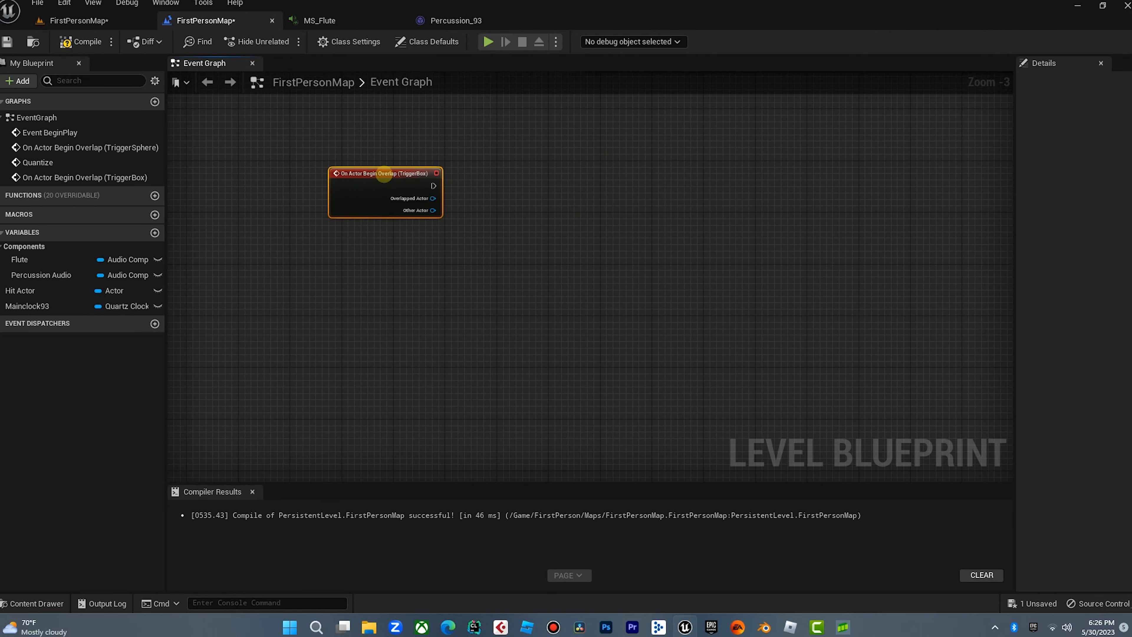
Step: Paste the copied percussion nodes beside the TriggerBox overlap event, connect the event to Do Once, and move the event left of them
{"action": "right_click", "coordinate": [490, 262]}
{"action": "key", "text": "ctrl+v"}
{"action": "left_click", "coordinate": [514, 215]}
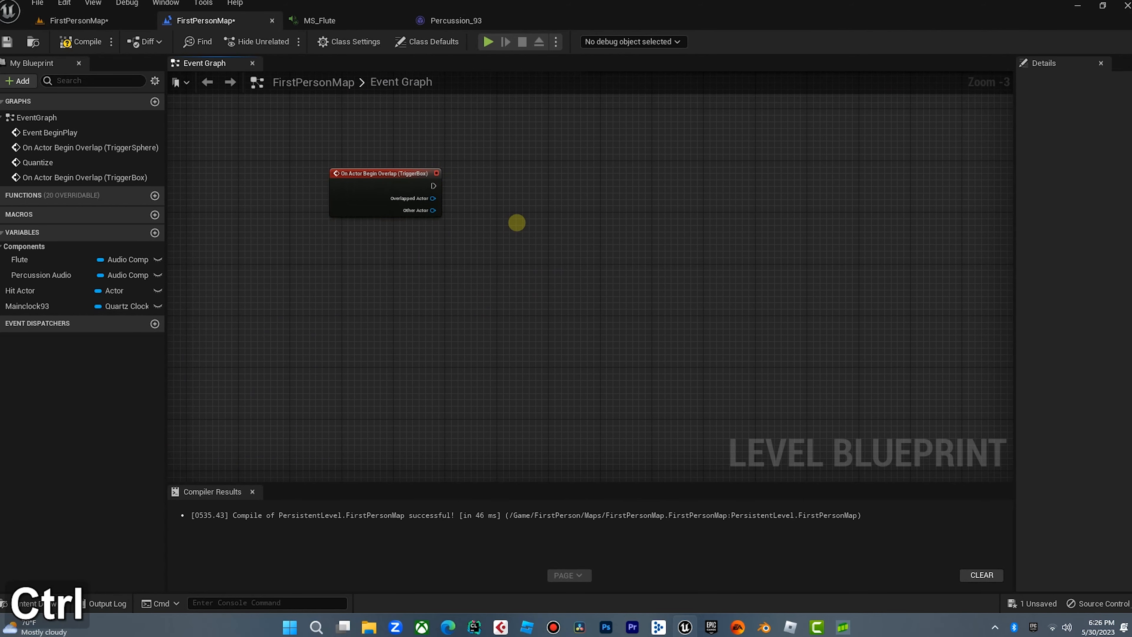
{"action": "key", "text": "ctrl+v"}
{"action": "left_click_drag", "start_coordinate": [518, 195], "coordinate": [525, 247]}
{"action": "left_click", "coordinate": [507, 152]}
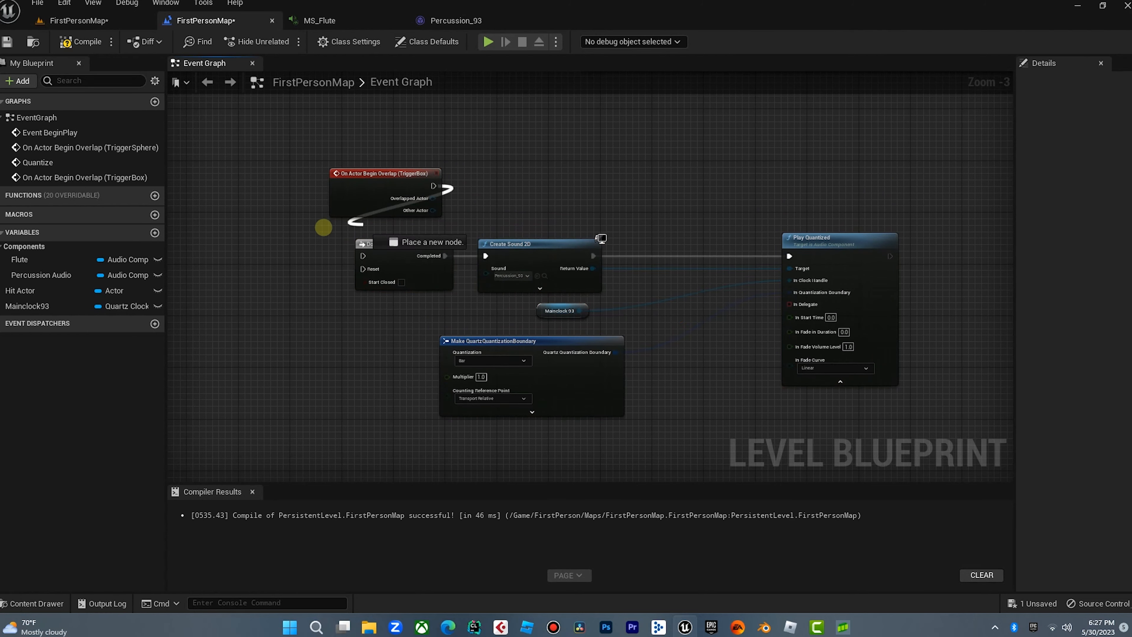
{"action": "left_click_drag", "start_coordinate": [369, 199], "coordinate": [298, 213]}
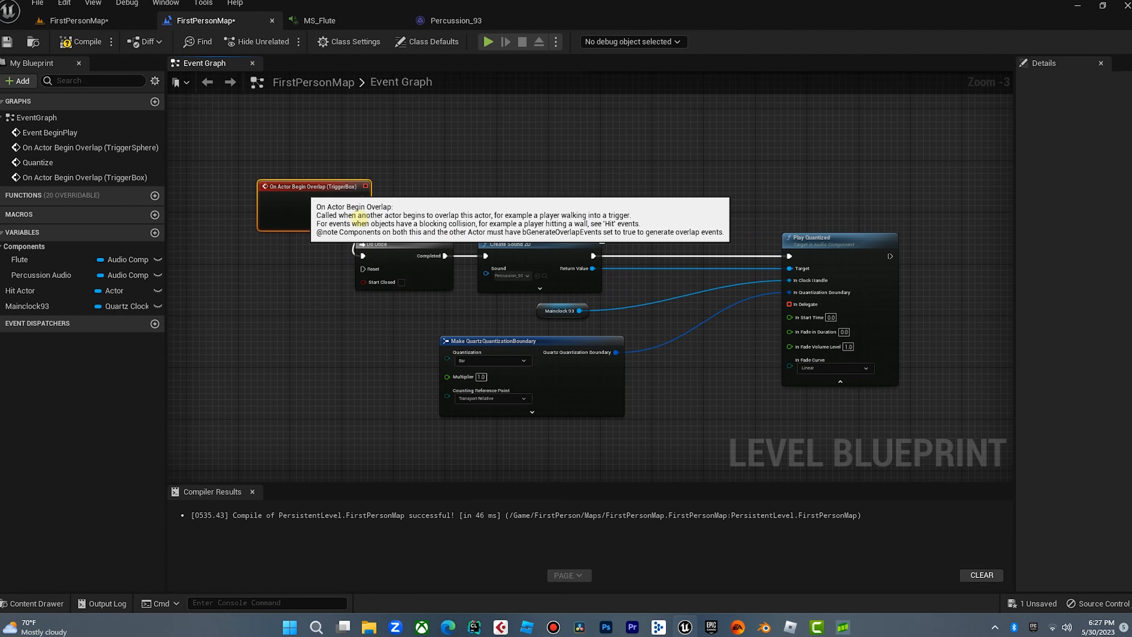
Step: Move the pasted Create Sound 2D node slightly up, set its sound to MS_Flute, and compile the level blueprint
{"action": "left_click_drag", "start_coordinate": [539, 246], "coordinate": [546, 214]}
{"action": "left_click", "coordinate": [519, 243]}
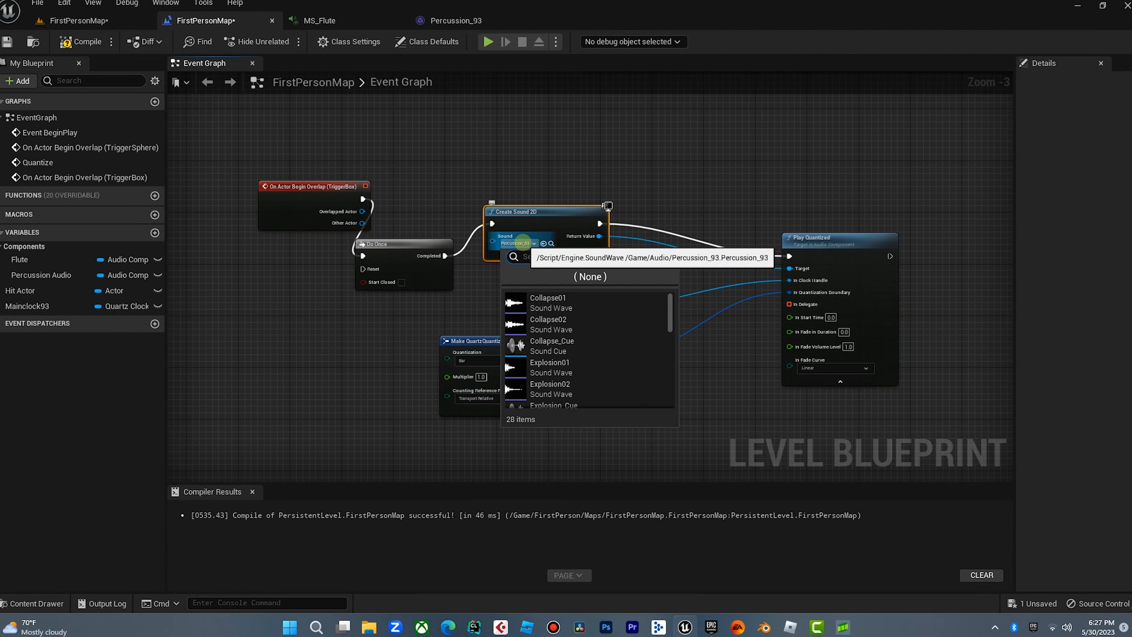
{"action": "type", "text": "MS_"}
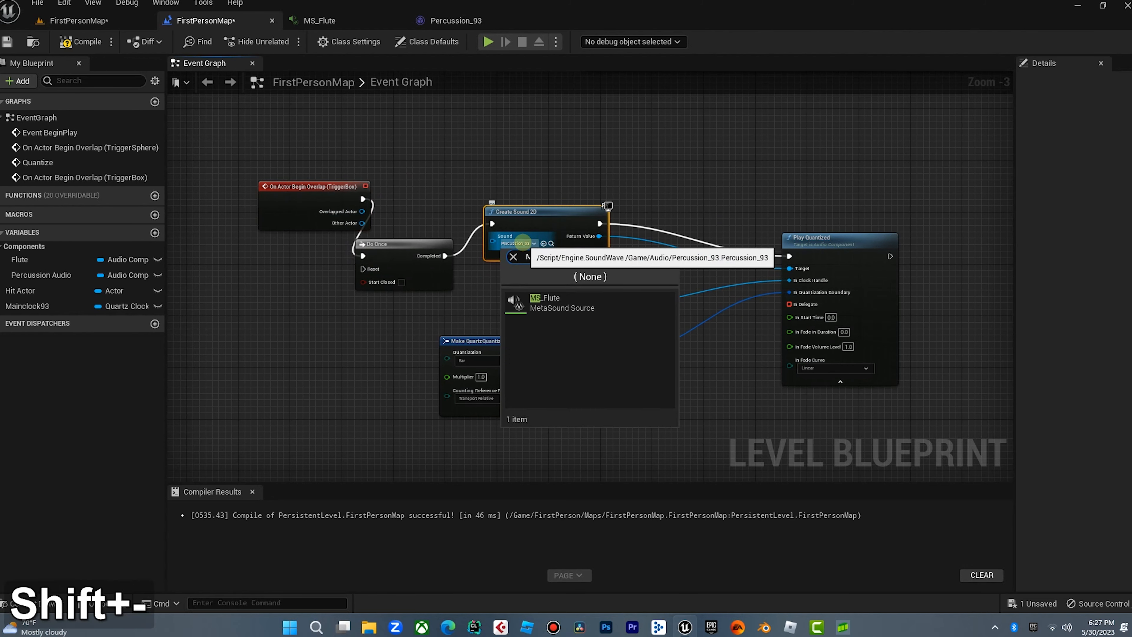
{"action": "left_click", "coordinate": [550, 303]}
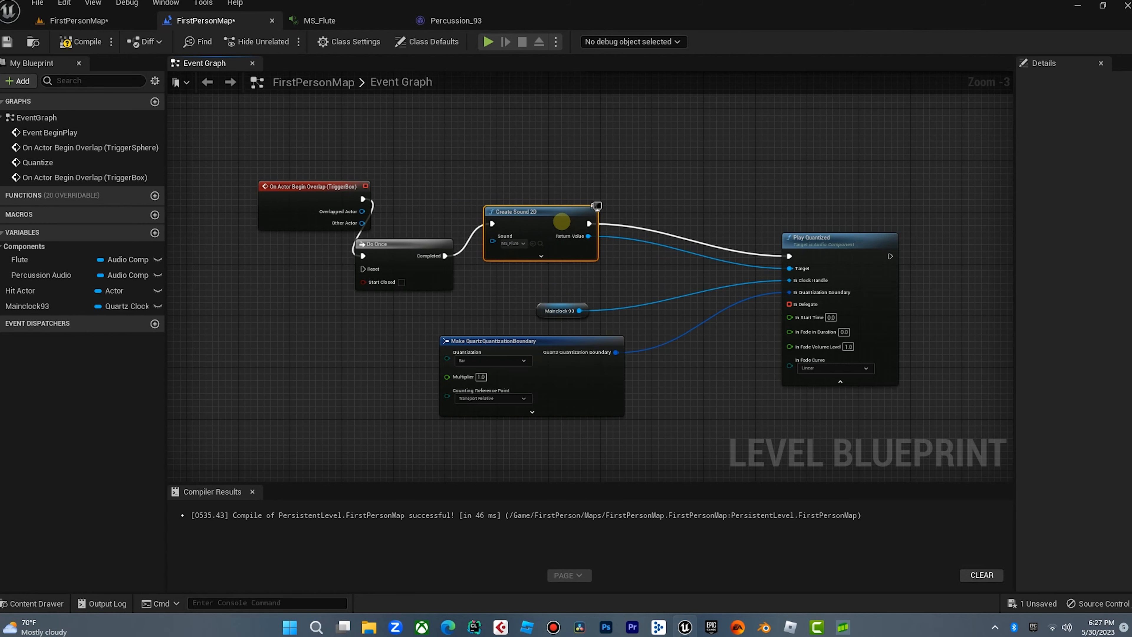
{"action": "right_click_drag", "start_coordinate": [701, 183], "coordinate": [646, 99]}
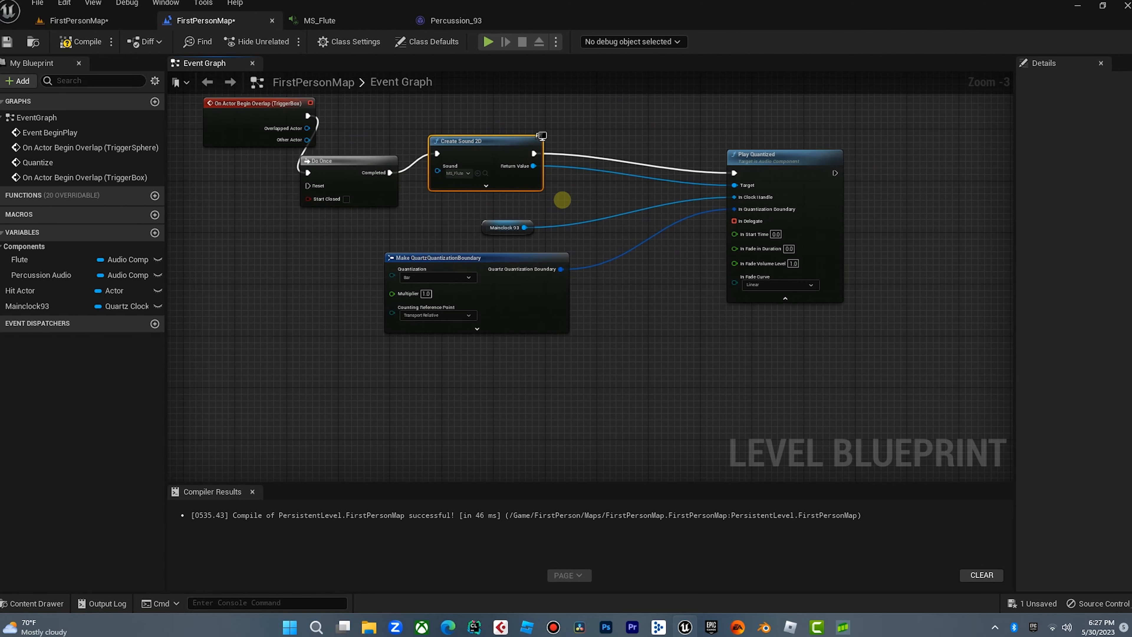
{"action": "left_click", "coordinate": [503, 226]}
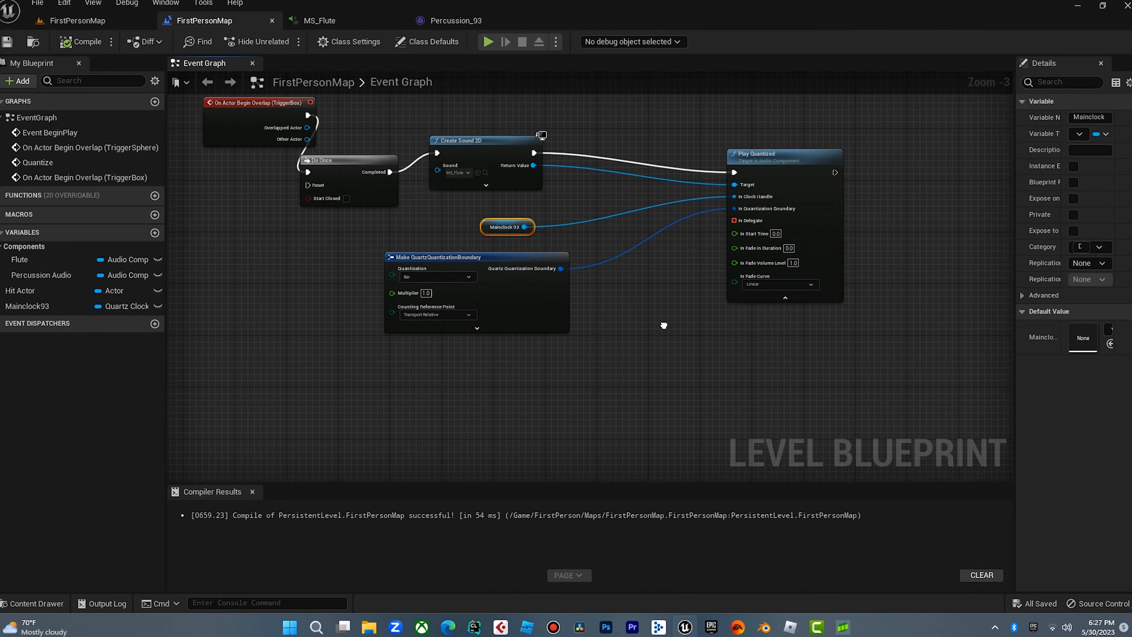
Step: Add a Print String node after the flute's Play Quantized node with the text "Flutes Are Triggered", and compile the blueprint
{"action": "right_click_drag", "start_coordinate": [662, 324], "coordinate": [572, 312]}
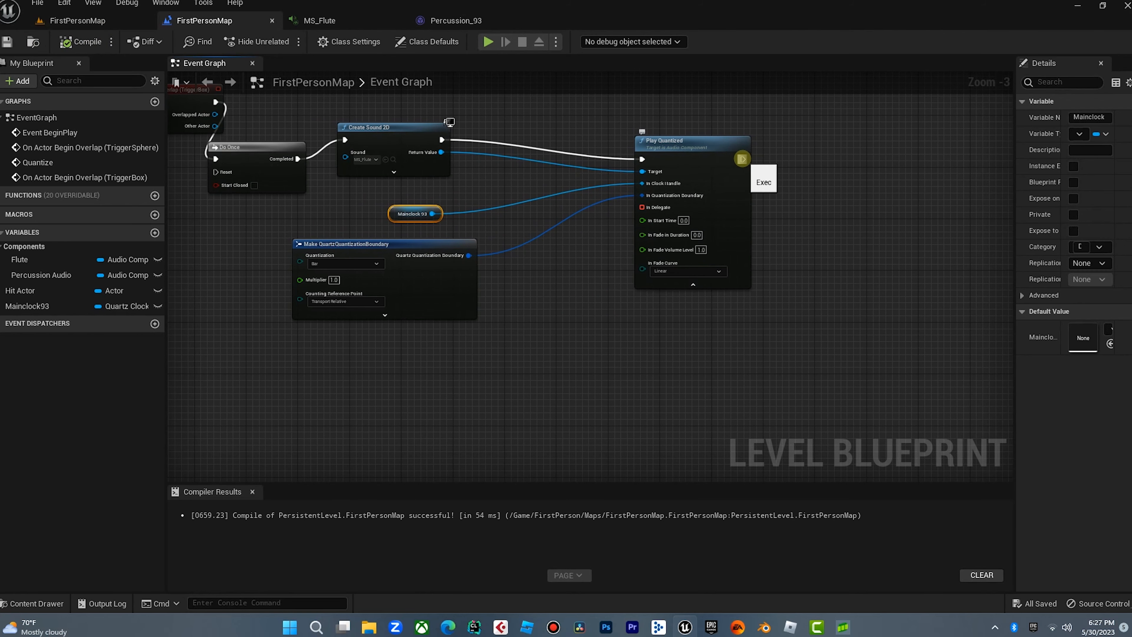
{"action": "left_click_drag", "start_coordinate": [741, 159], "coordinate": [766, 177]}
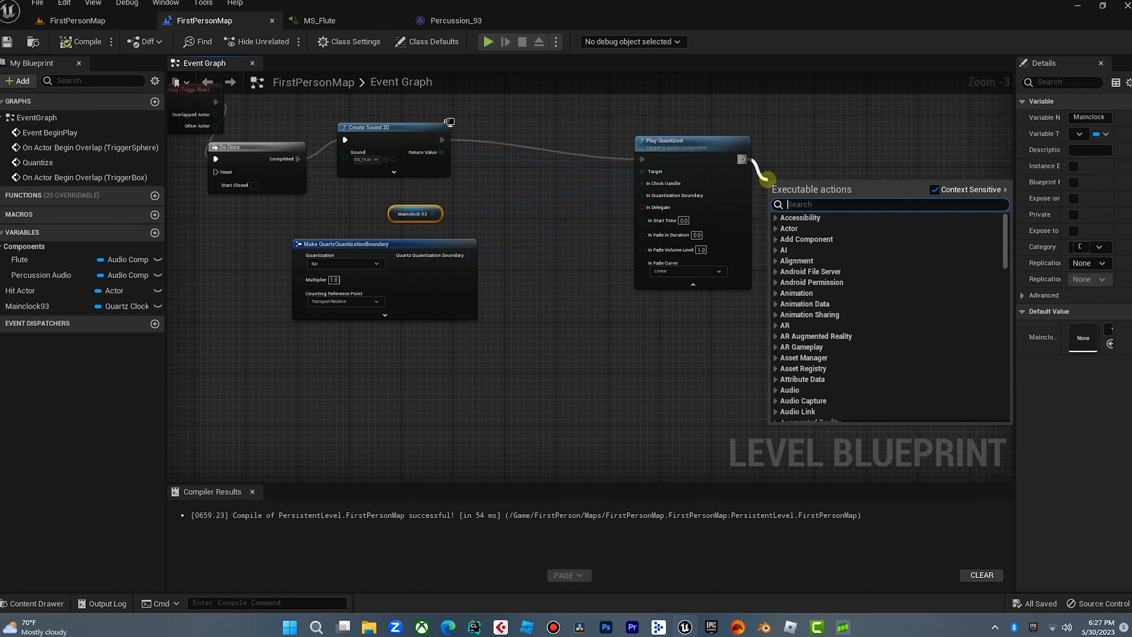
{"action": "type", "text": "print"}
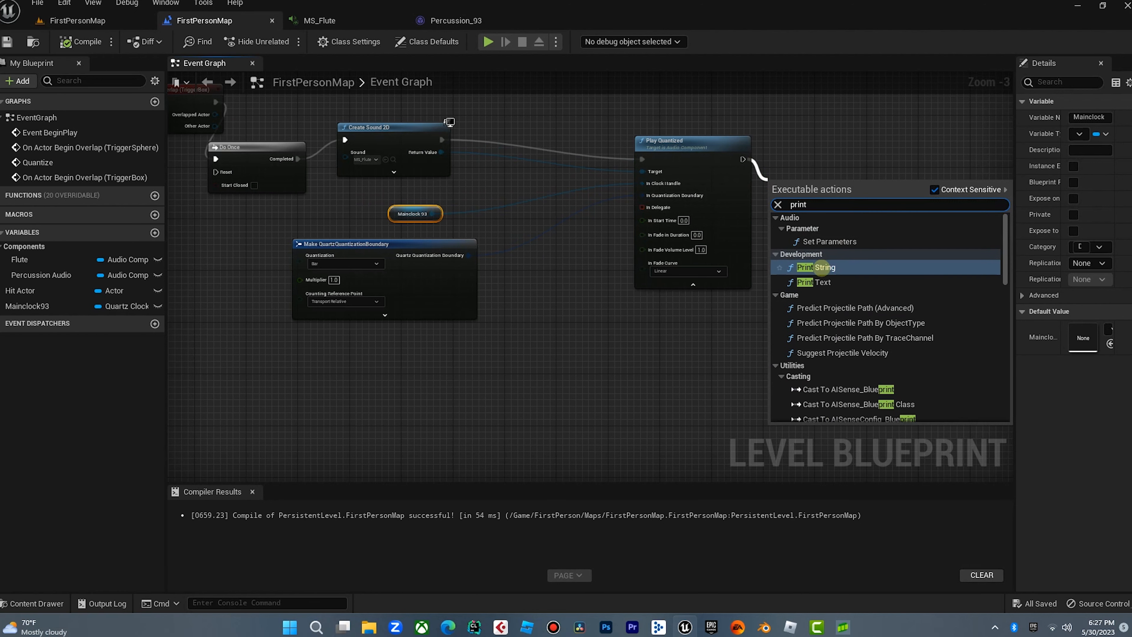
{"action": "left_click", "coordinate": [821, 268]}
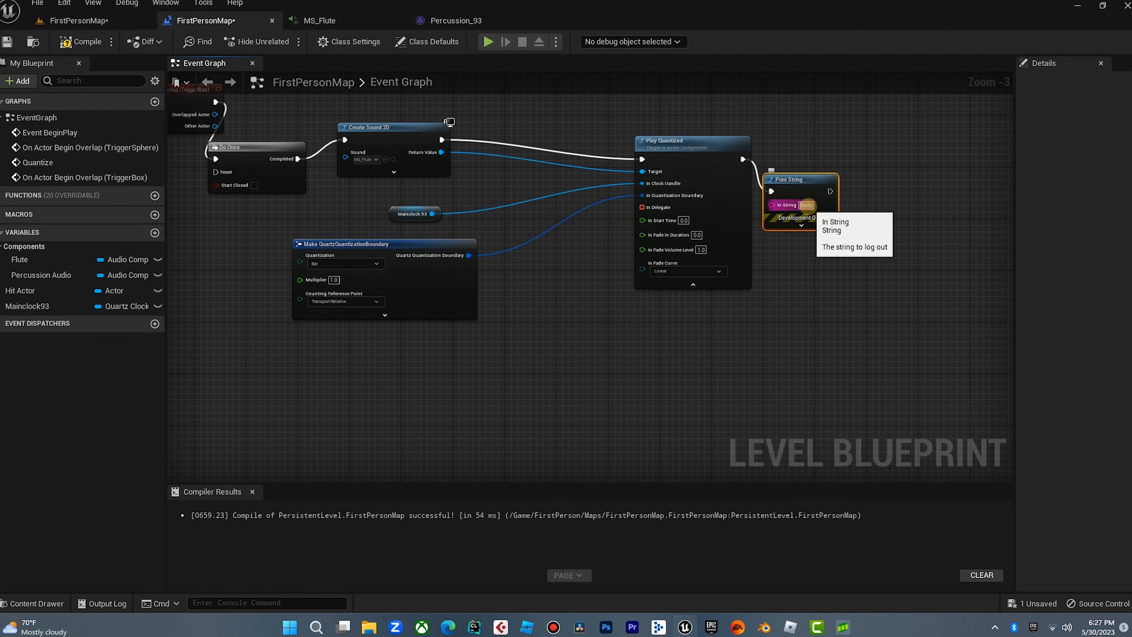
{"action": "type", "text": "Flute"}
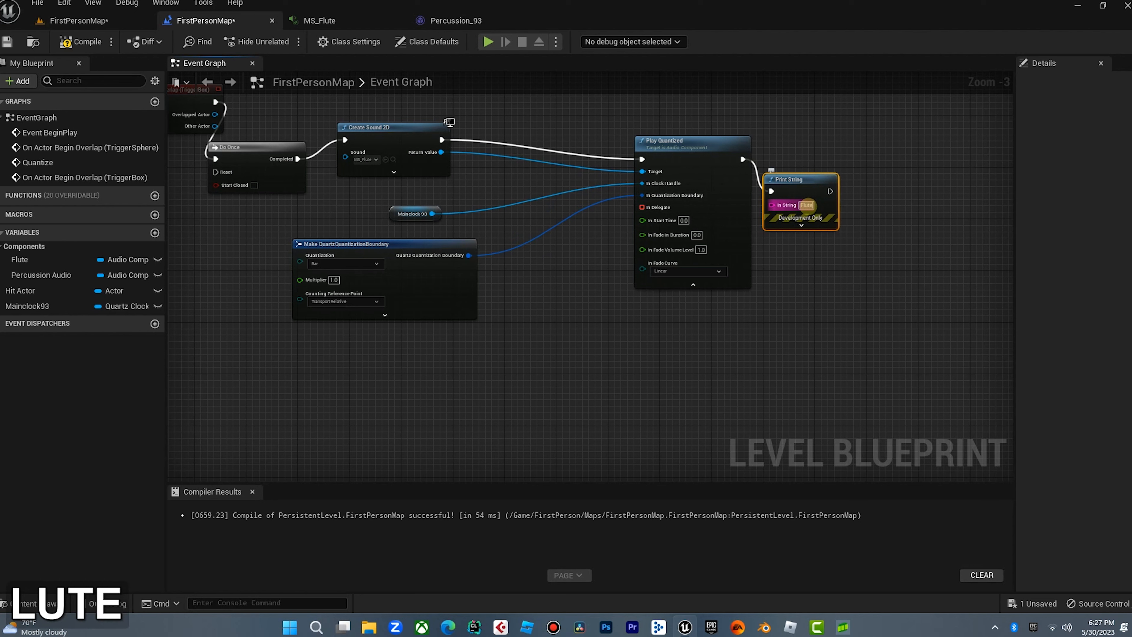
{"action": "type", "text": "s Are Trig"}
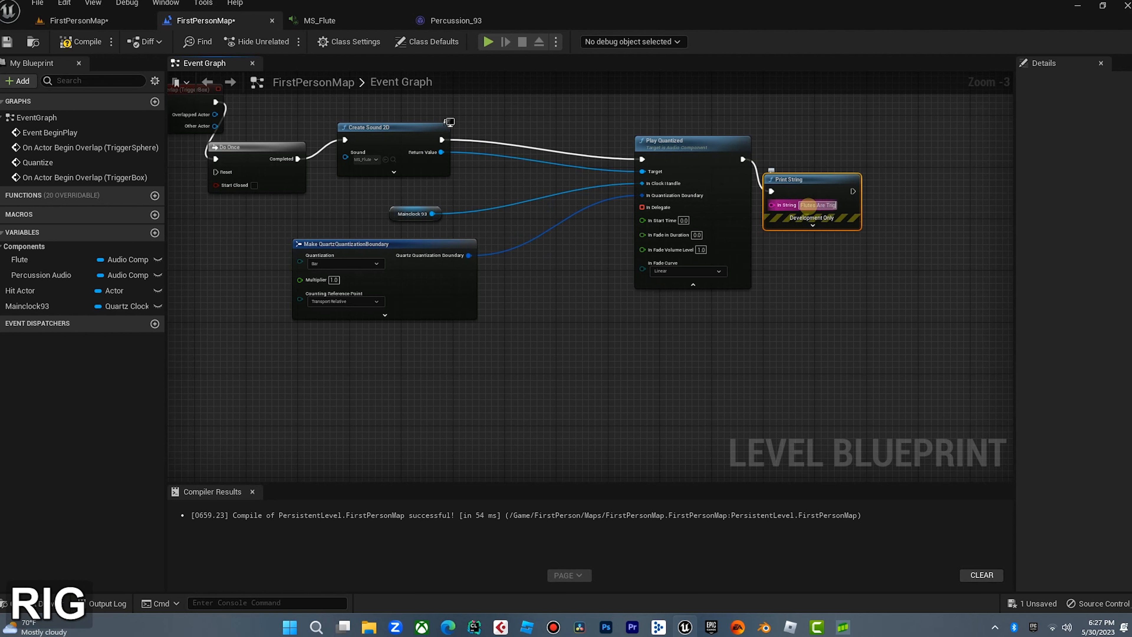
{"action": "type", "text": "gered"}
{"action": "left_click", "coordinate": [804, 285]}
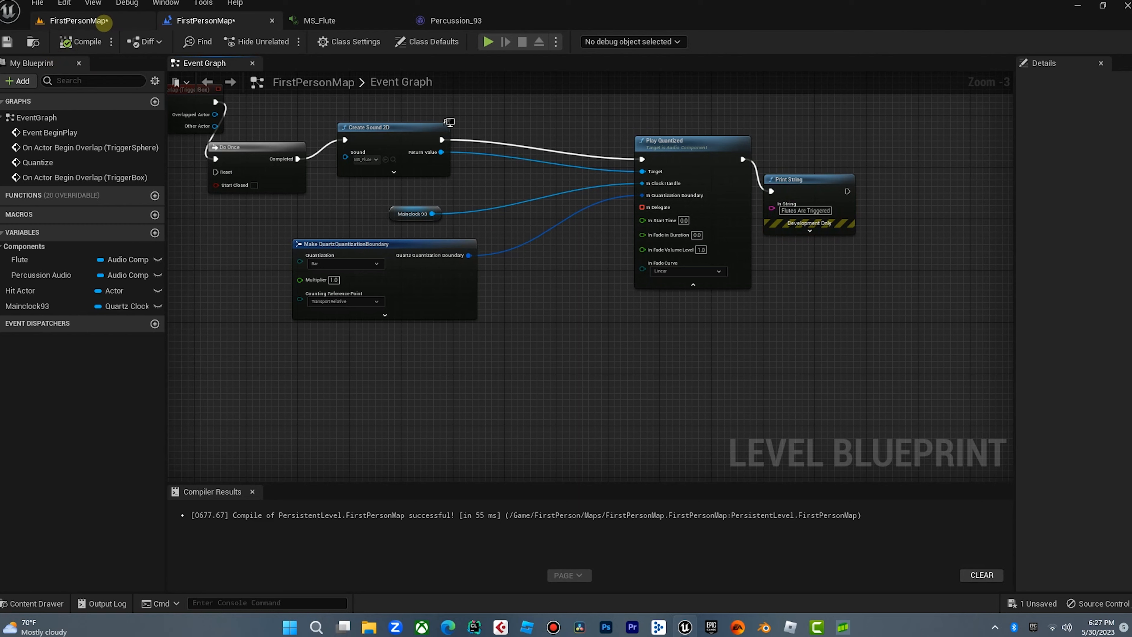
Step: Play the level from the map and walk through the Flutes On trigger box and back to test the flute trigger
{"action": "left_click", "coordinate": [75, 21]}
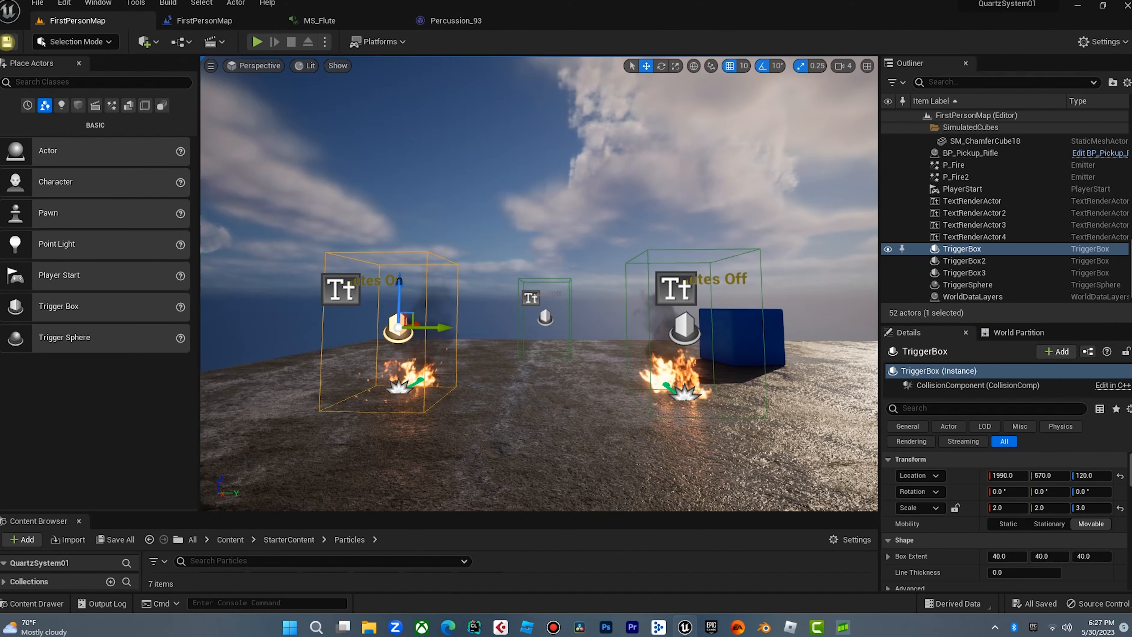
{"action": "left_click", "coordinate": [258, 41]}
{"action": "key", "text": "Left"}
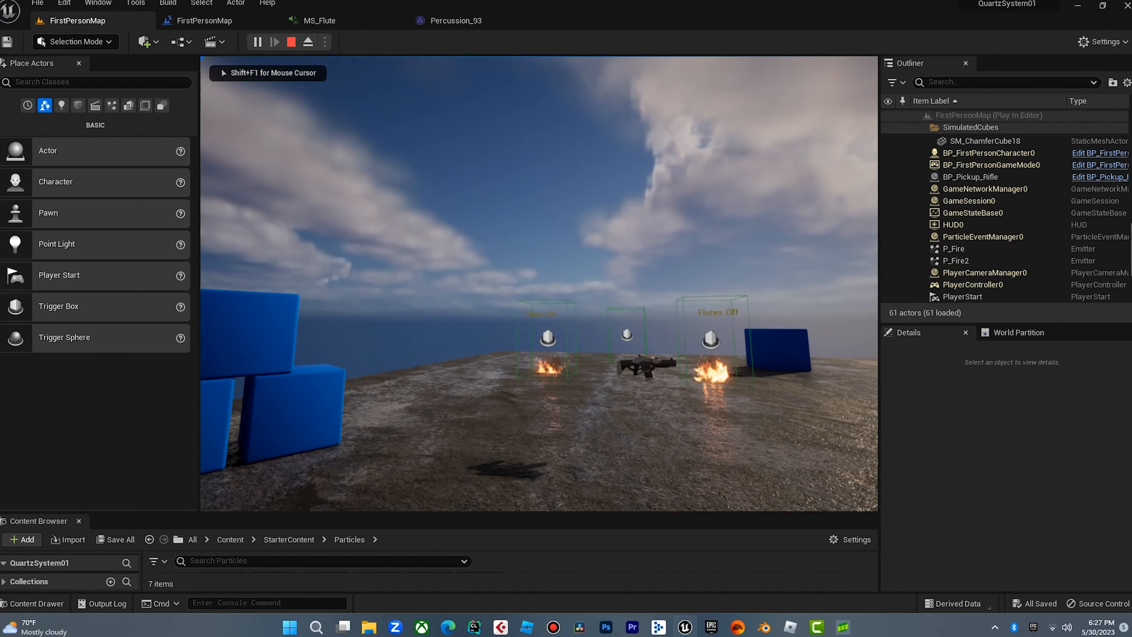
{"action": "key", "text": "Up"}
{"action": "key", "text": "Up"}
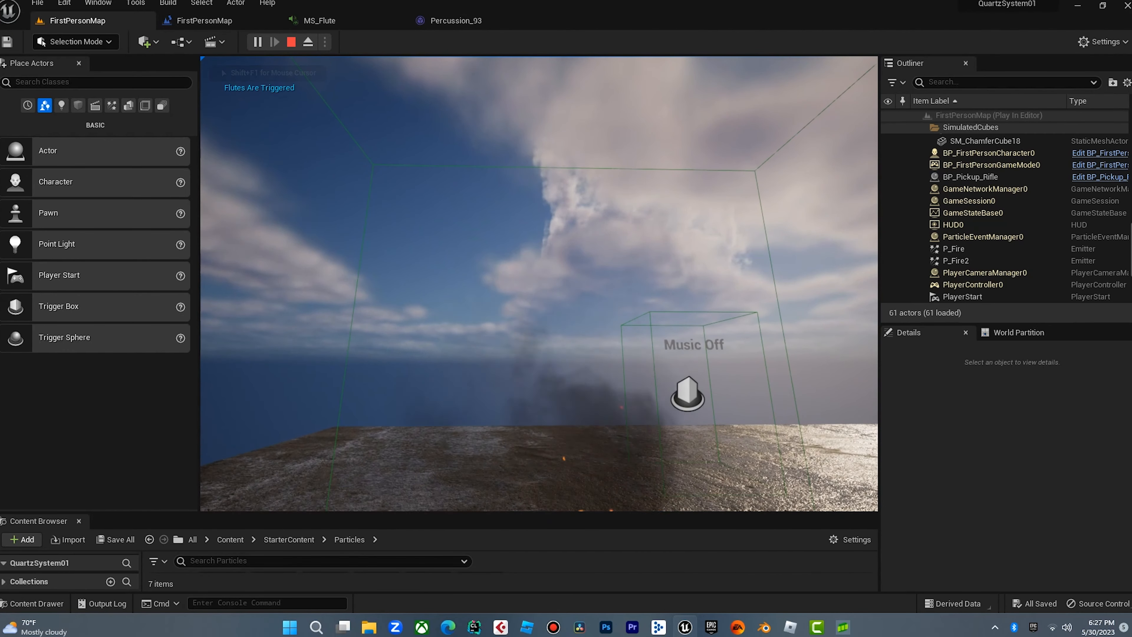
{"action": "key", "text": "Down"}
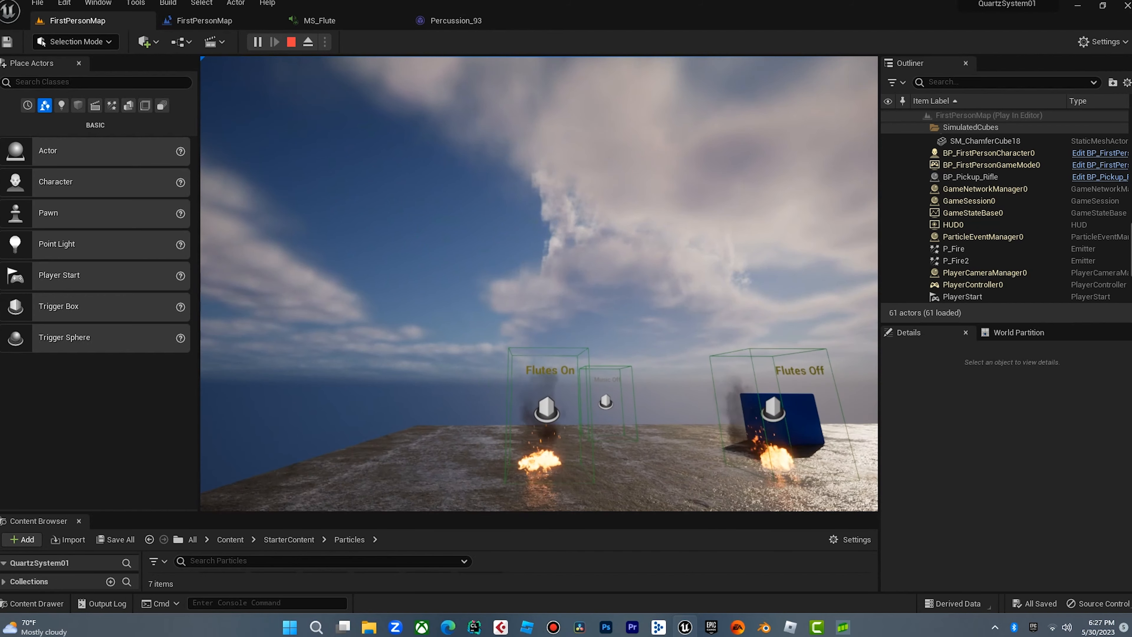
{"action": "key", "text": "Down"}
{"action": "key", "text": "Right"}
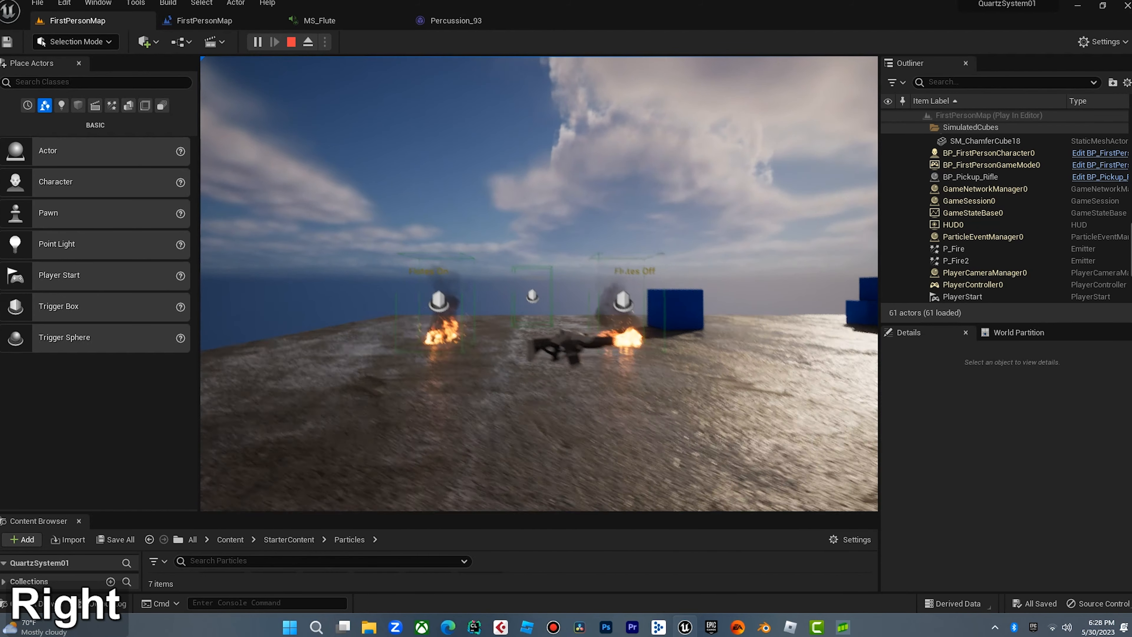
{"action": "key", "text": "Up"}
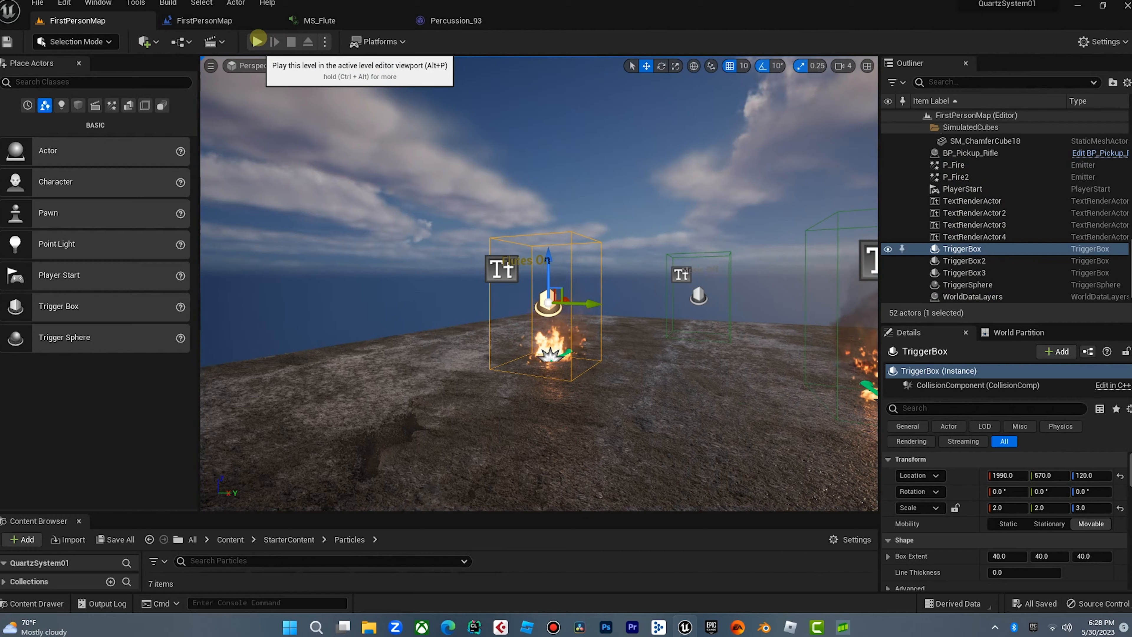
Step: Restart the level and walk forward to pick up the rifle so the percussion starts before the flutes
{"action": "left_click", "coordinate": [258, 41]}
{"action": "key", "text": "Up"}
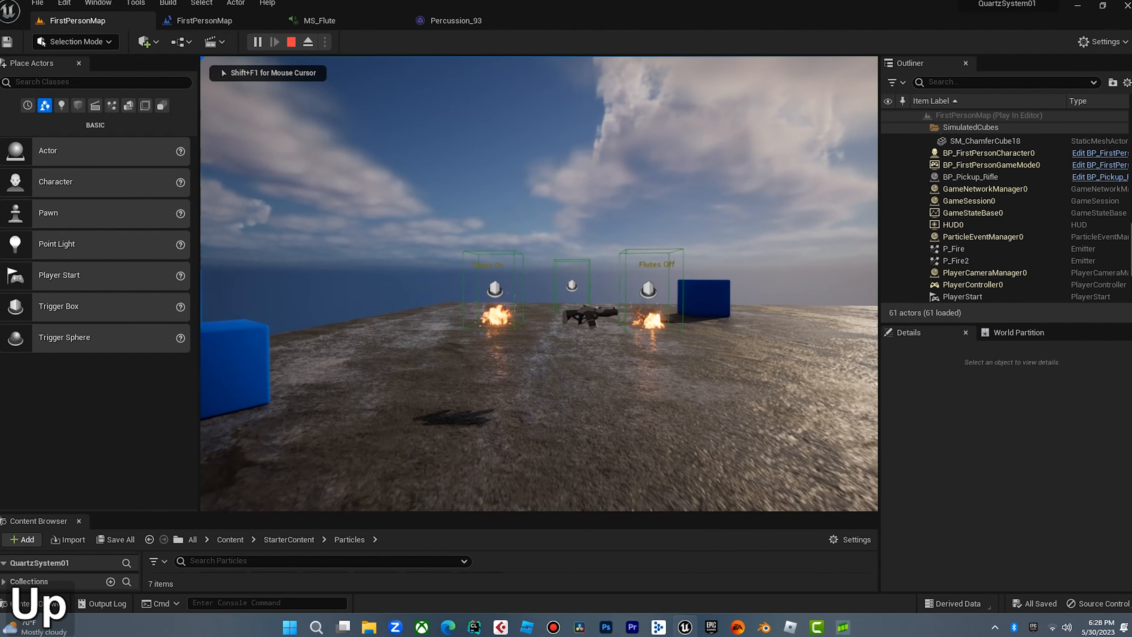
{"action": "key", "text": "Down"}
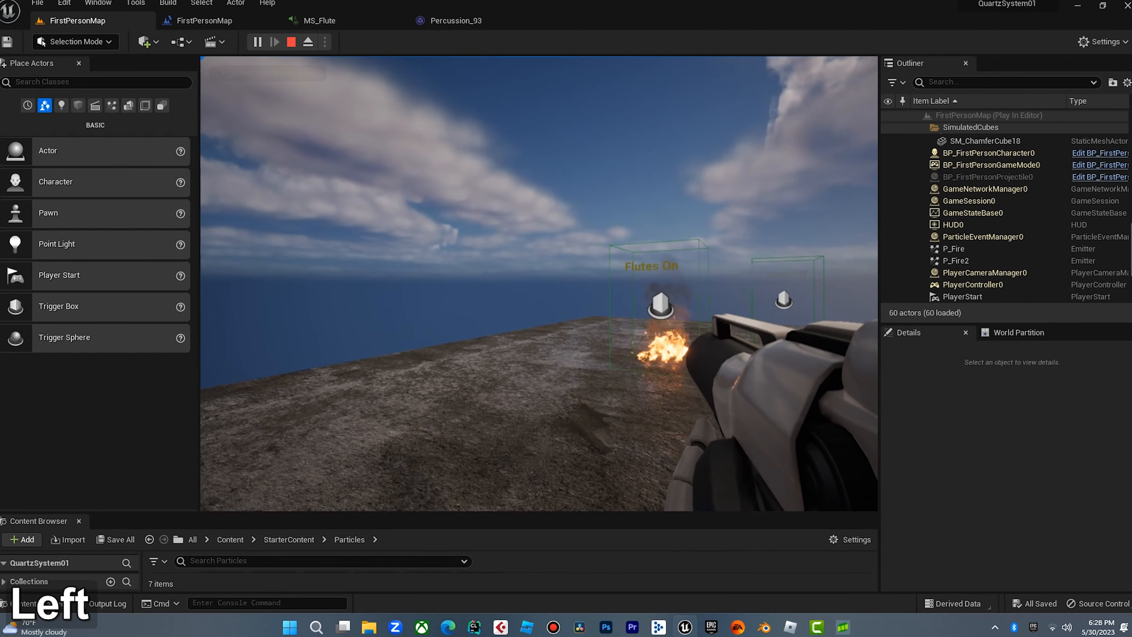
{"action": "key", "text": "Right"}
{"action": "key", "text": "Left"}
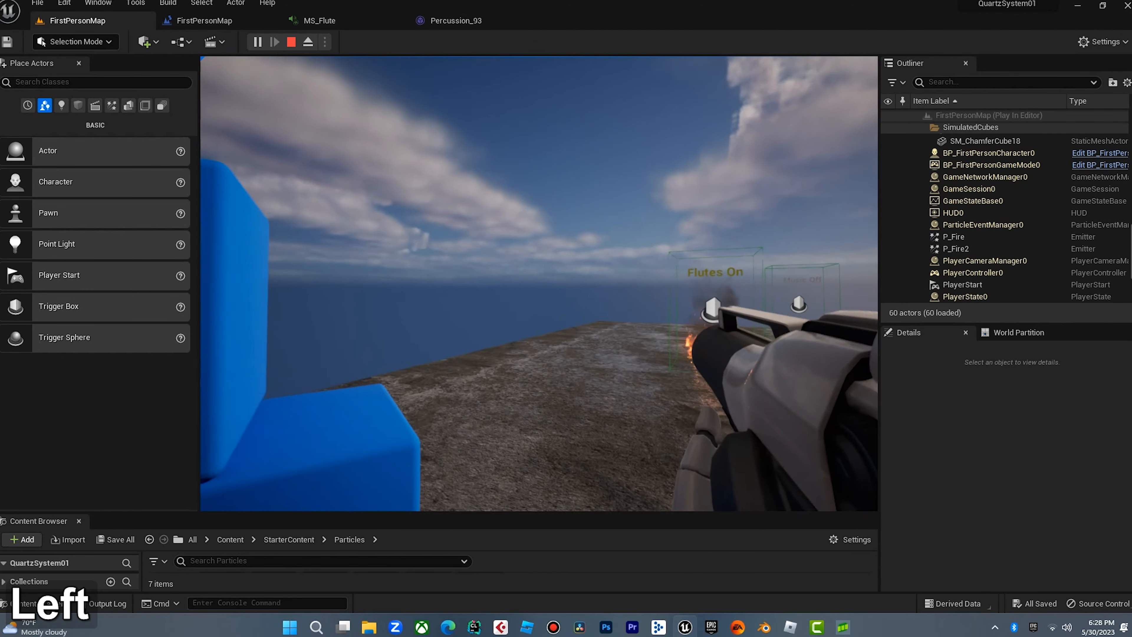
Step: Walk into the Flutes On trigger box to check the flute's quantized entry against the percussion, and stop playing
{"action": "key", "text": "Right"}
{"action": "key", "text": "Up"}
{"action": "key", "text": "Right"}
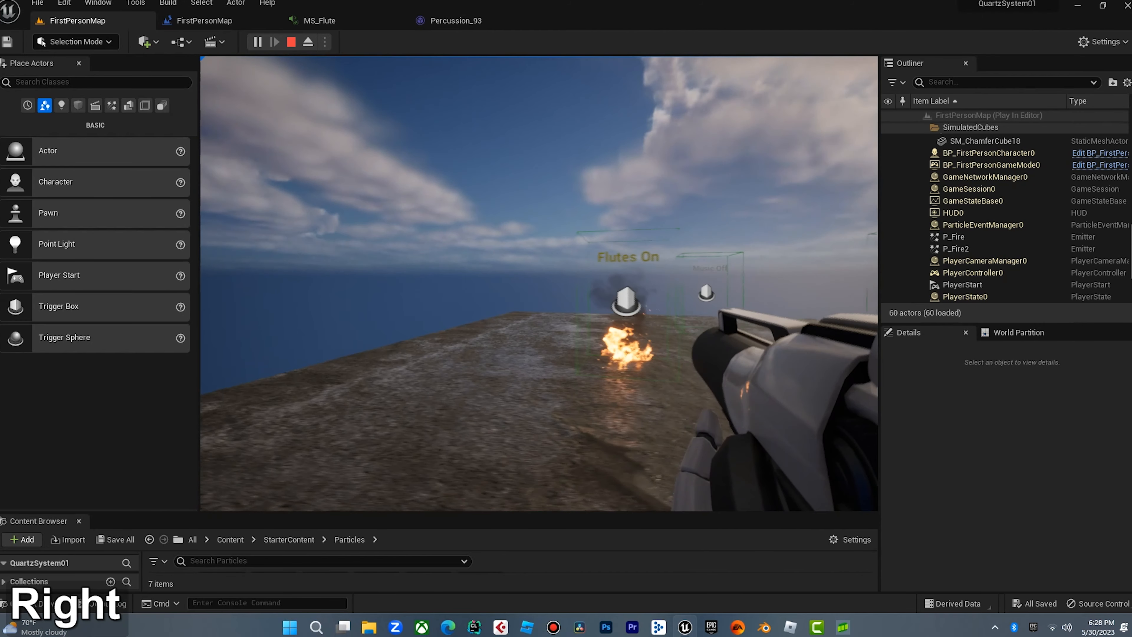
{"action": "key", "text": "Left"}
{"action": "key", "text": "Right"}
{"action": "key", "text": "Up"}
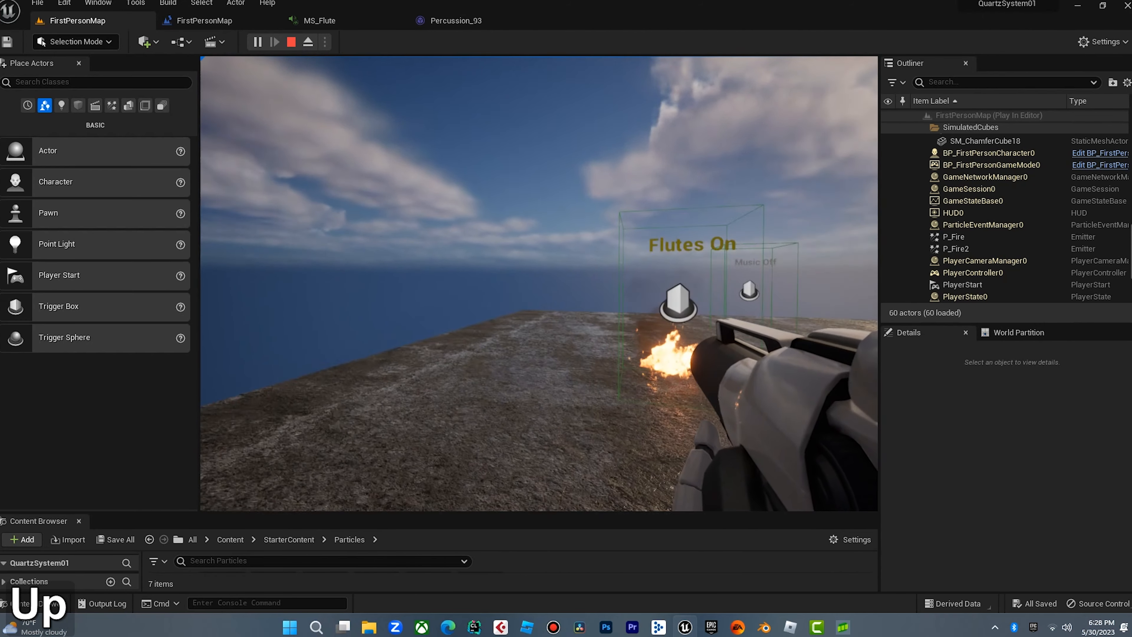
{"action": "key", "text": "Right"}
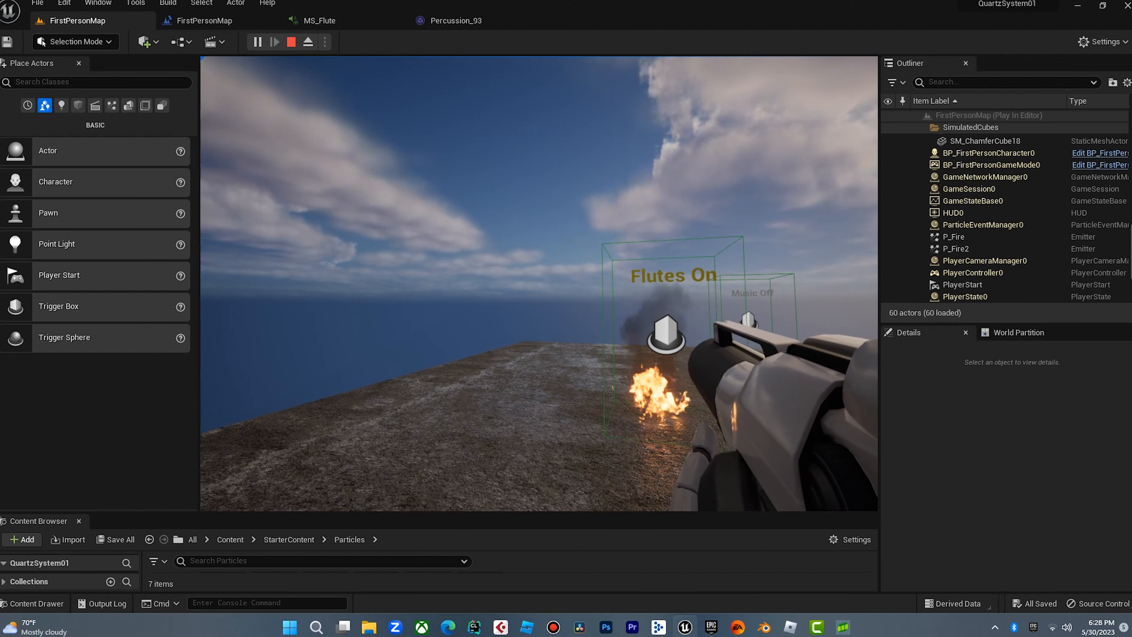
{"action": "key", "text": "Right"}
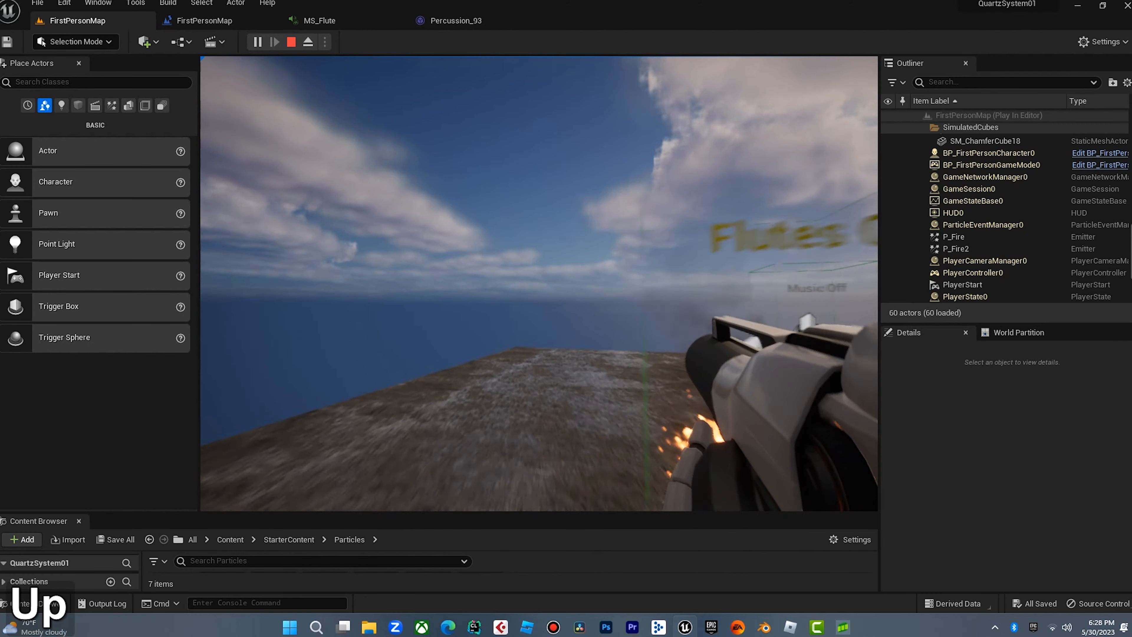
{"action": "key", "text": "Right"}
{"action": "key", "text": "Down"}
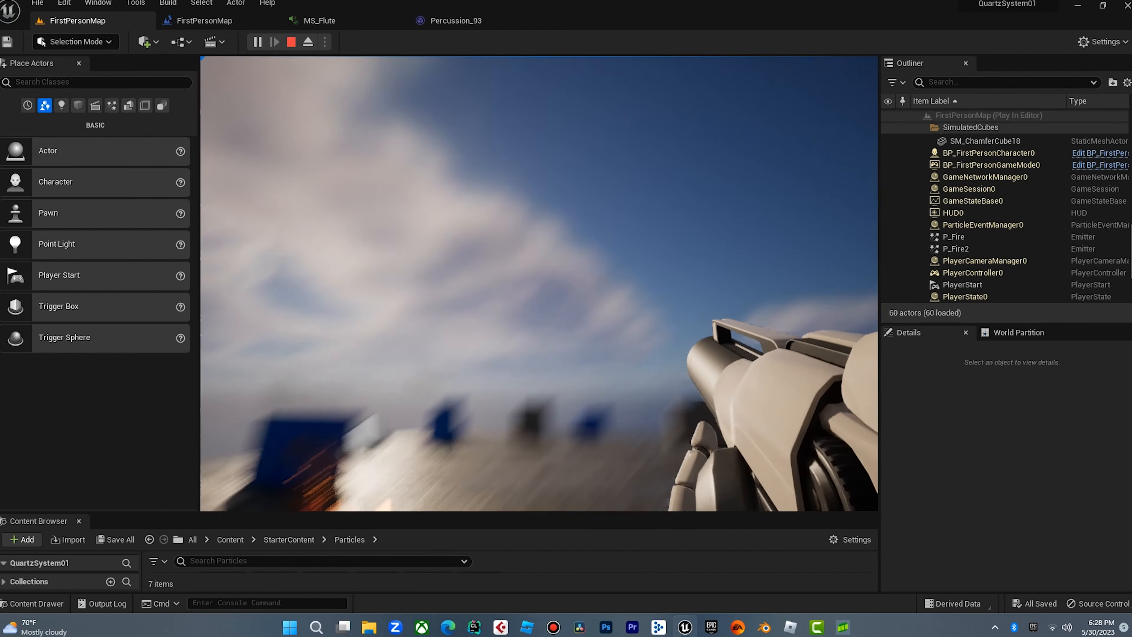
{"action": "key", "text": "Escape"}
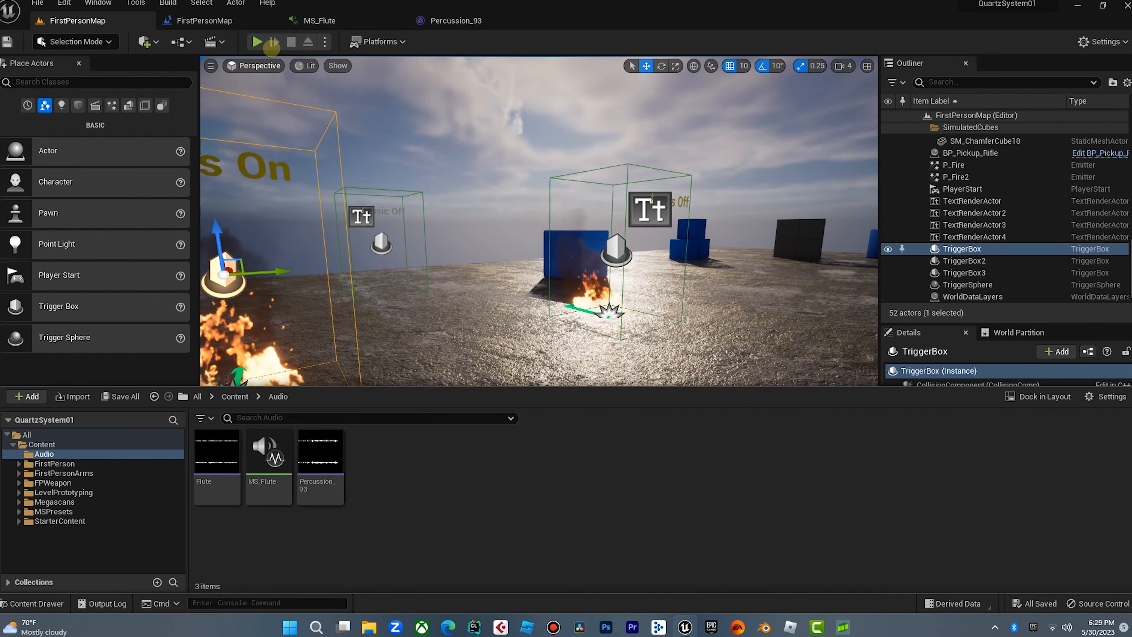
Step: Replay the level, walk up to the Flutes On trigger box, back away from it, and stop playing
{"action": "left_click", "coordinate": [292, 41]}
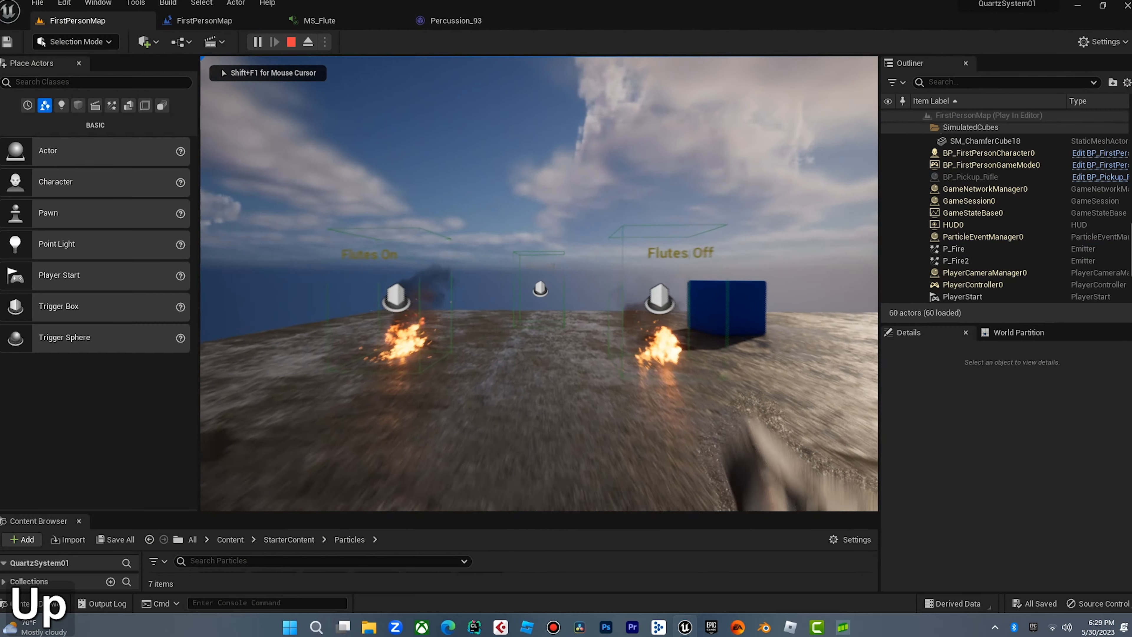
{"action": "key", "text": "Left"}
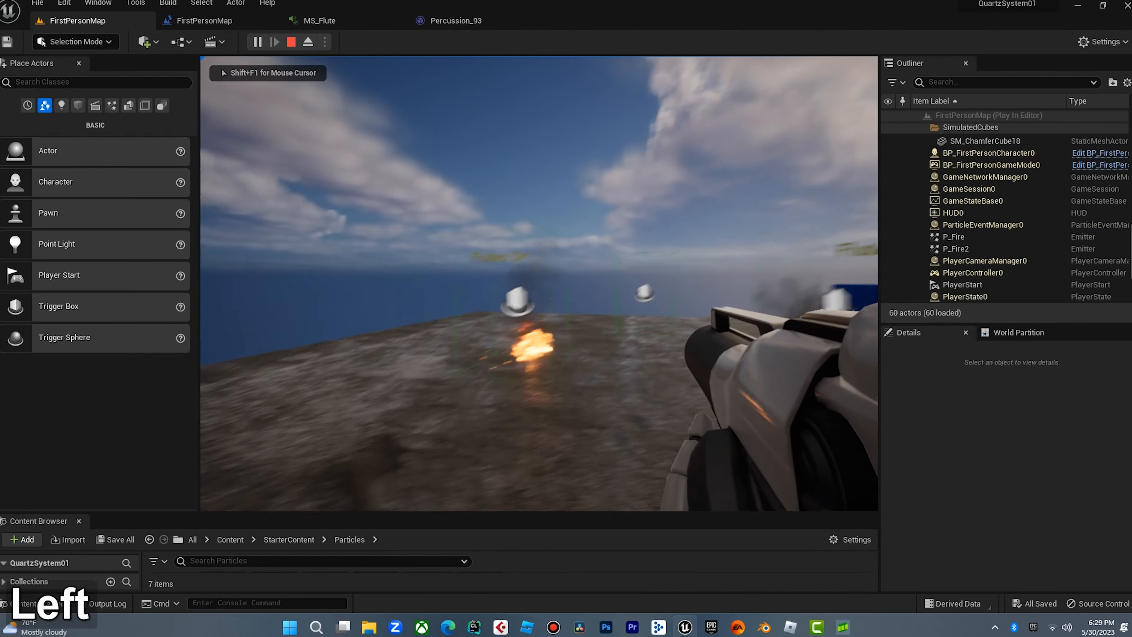
{"action": "key", "text": "Up"}
{"action": "key", "text": "Up"}
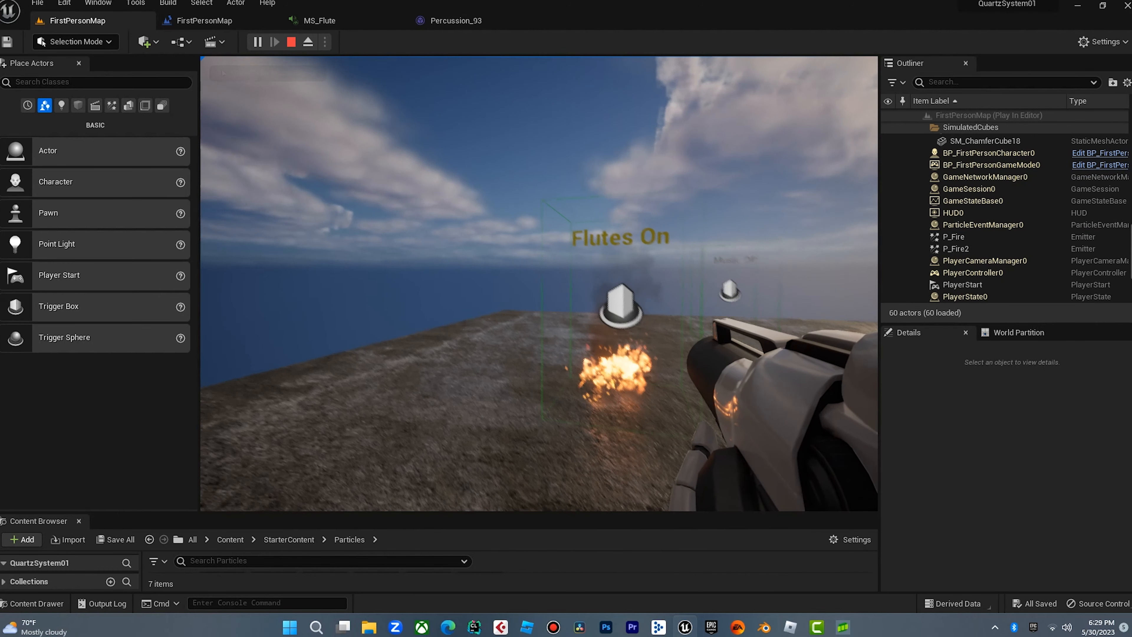
{"action": "key", "text": "Down"}
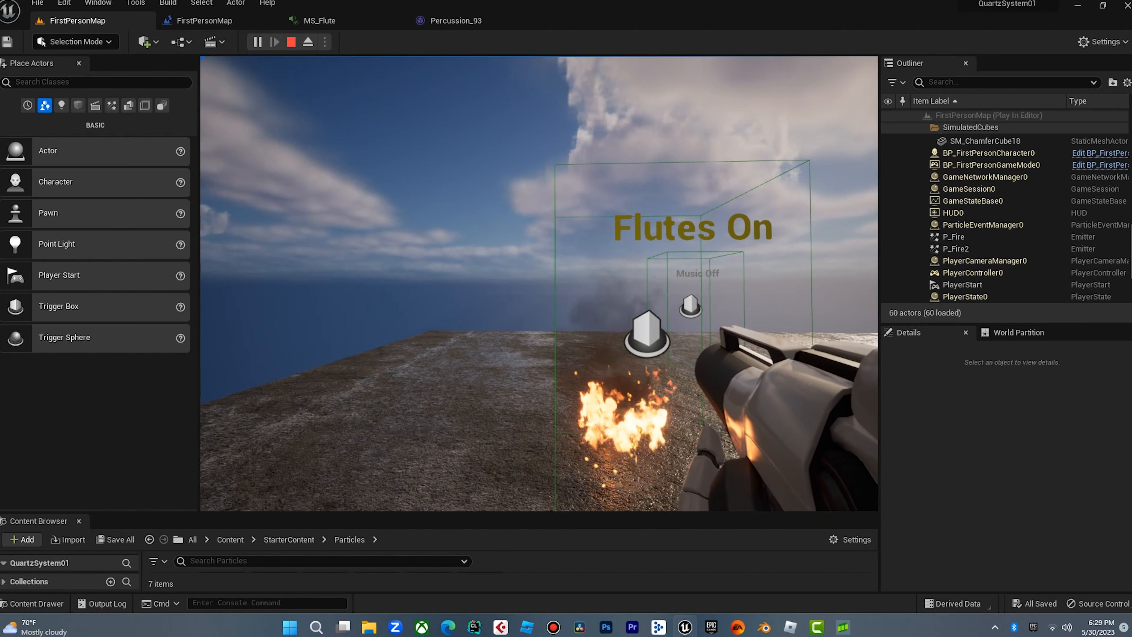
{"action": "key", "text": "Down"}
{"action": "key", "text": "Right"}
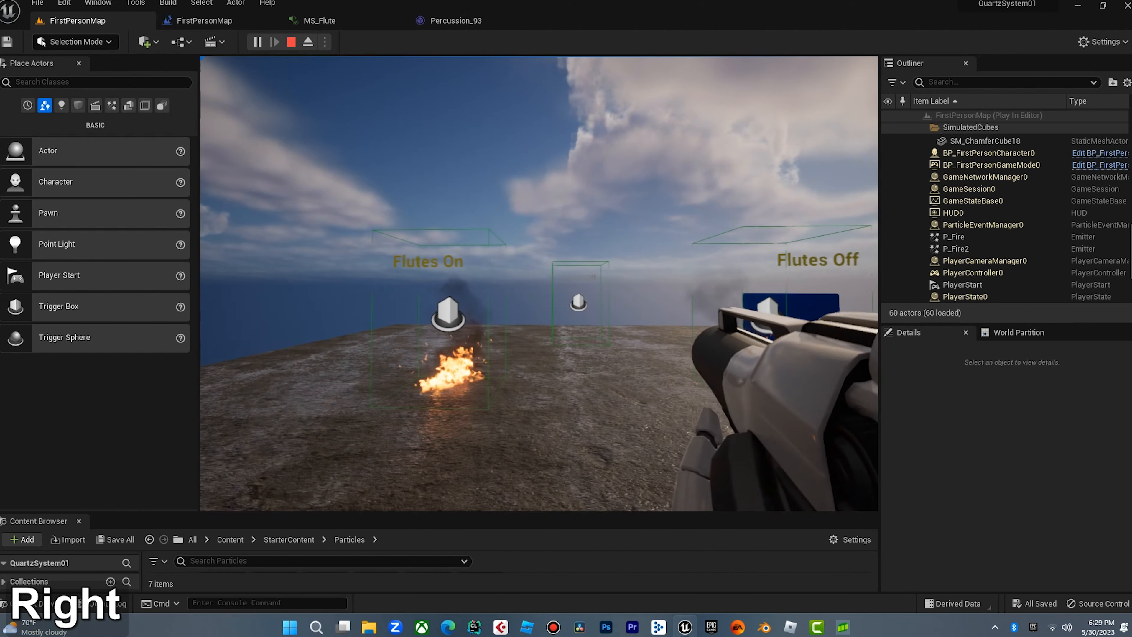
{"action": "key", "text": "Escape"}
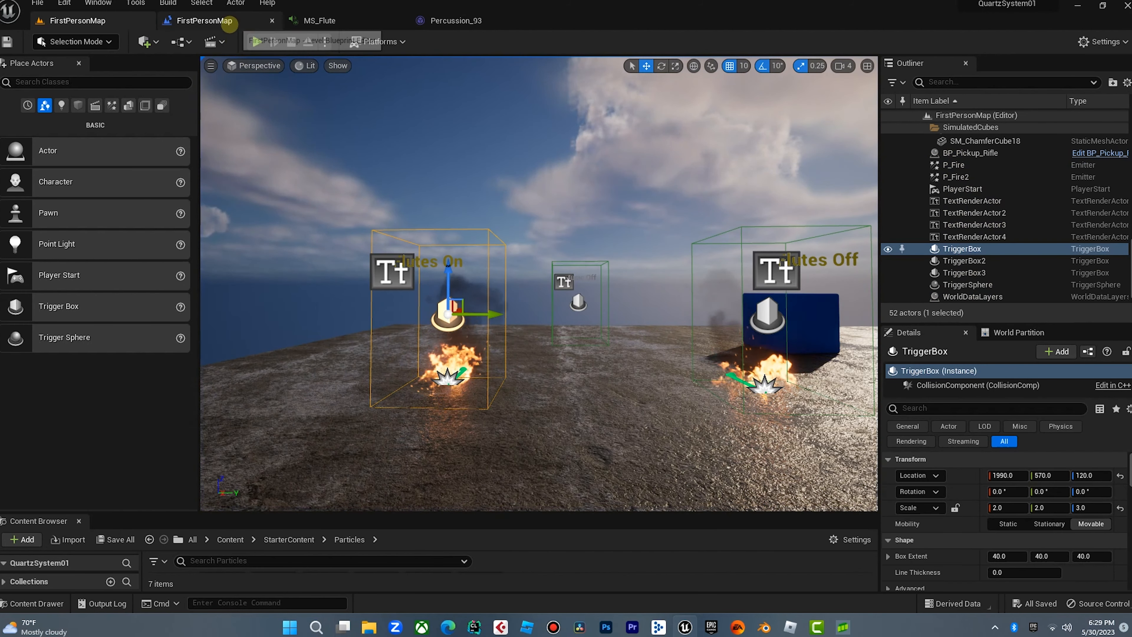
Step: Open the level blueprint and tidy the flute chain around the Create Sound 2D node
{"action": "left_click", "coordinate": [219, 21]}
{"action": "right_click_drag", "start_coordinate": [580, 361], "coordinate": [857, 379]}
{"action": "right_click_drag", "start_coordinate": [533, 313], "coordinate": [473, 306]}
{"action": "left_click_drag", "start_coordinate": [412, 133], "coordinate": [365, 197]}
{"action": "left_click_drag", "start_coordinate": [648, 177], "coordinate": [648, 189]}
{"action": "right_click_drag", "start_coordinate": [528, 166], "coordinate": [536, 127]}
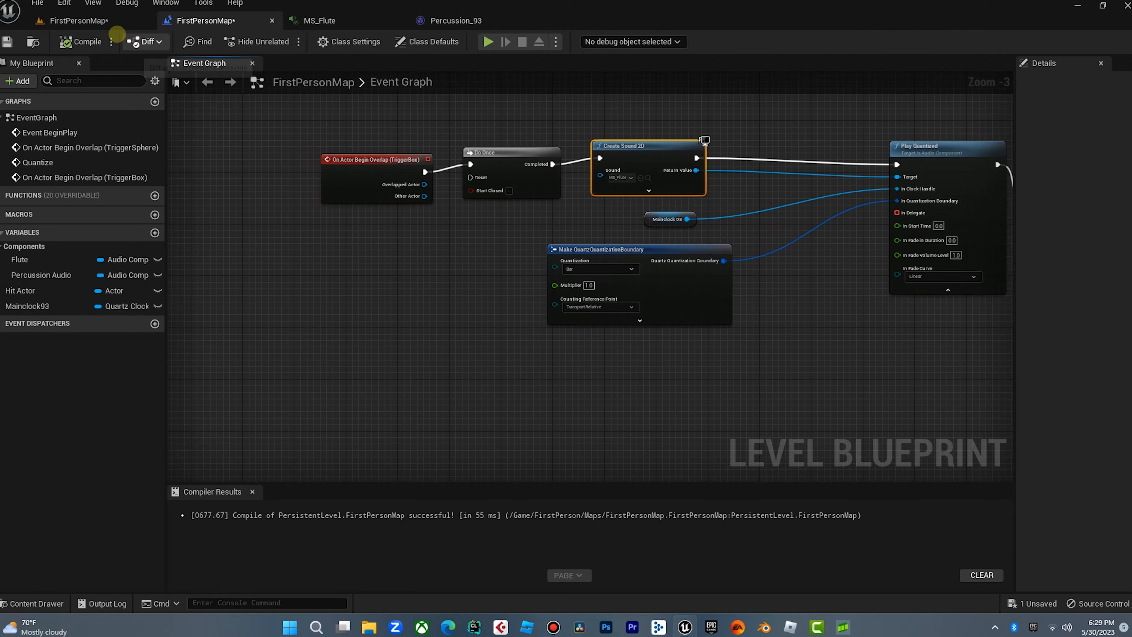
Step: Add an On Actor End Overlap event for the selected Flutes On TriggerBox below its Begin Overlap event
{"action": "left_click", "coordinate": [143, 21]}
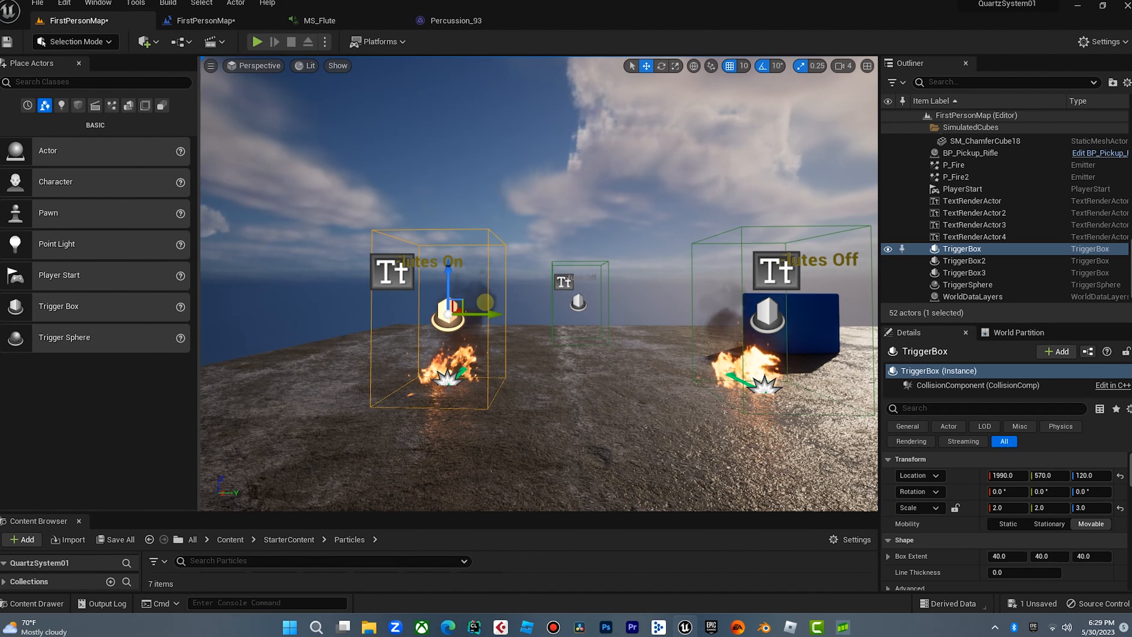
{"action": "left_click", "coordinate": [206, 21]}
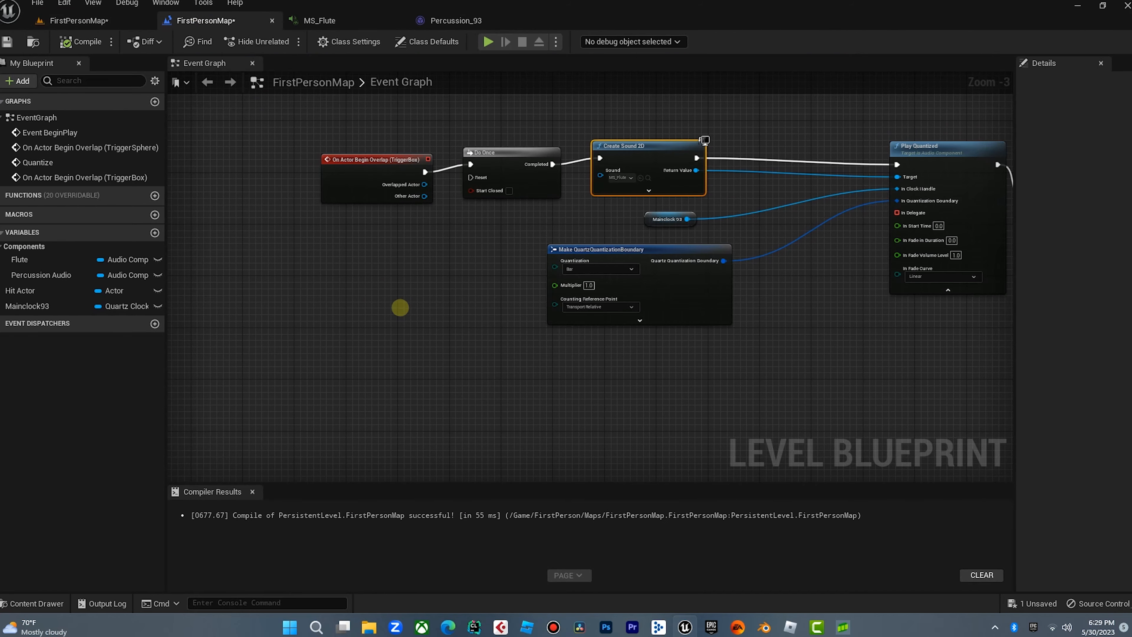
{"action": "right_click", "coordinate": [364, 284]}
{"action": "left_click", "coordinate": [373, 322]}
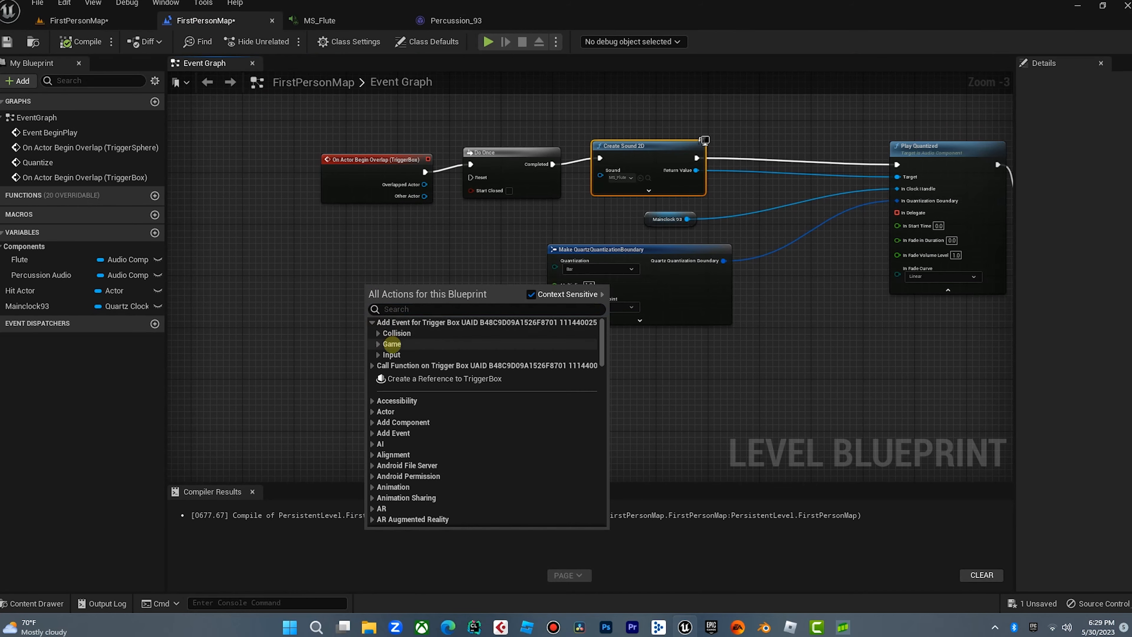
{"action": "left_click", "coordinate": [378, 334]}
{"action": "left_click", "coordinate": [404, 360]}
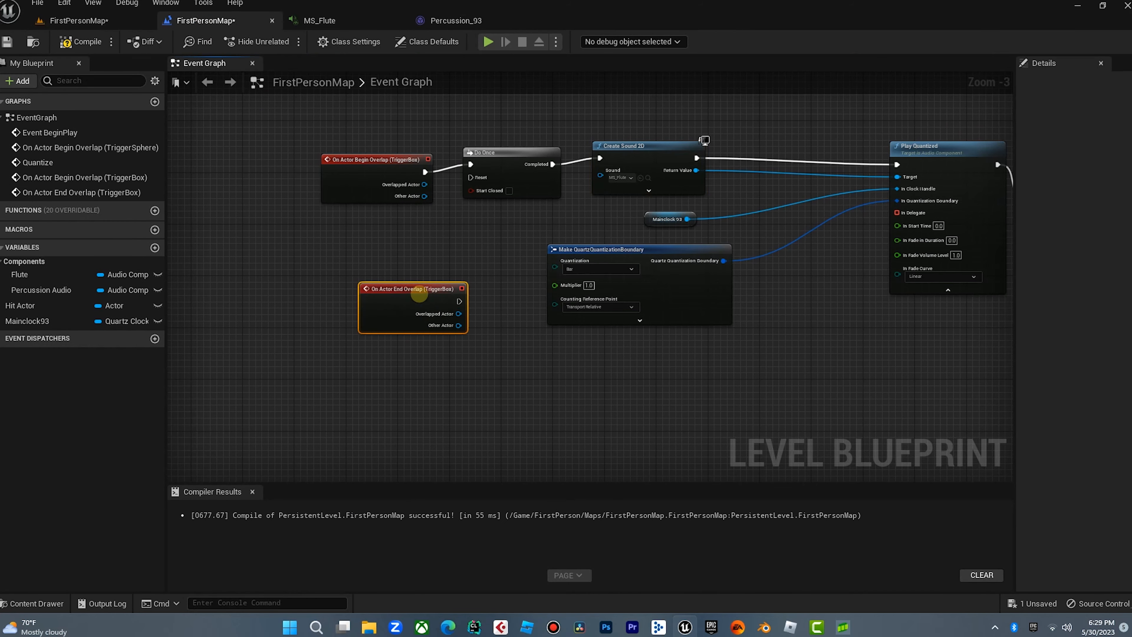
{"action": "right_click_drag", "start_coordinate": [485, 404], "coordinate": [508, 356]}
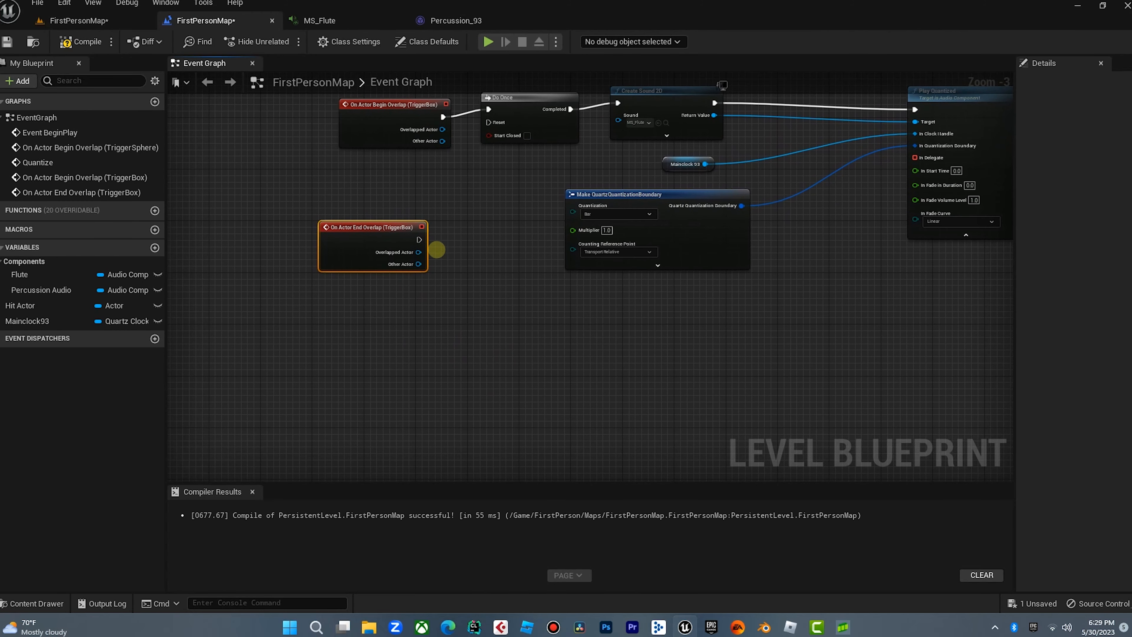
{"action": "left_click_drag", "start_coordinate": [418, 240], "coordinate": [472, 296]}
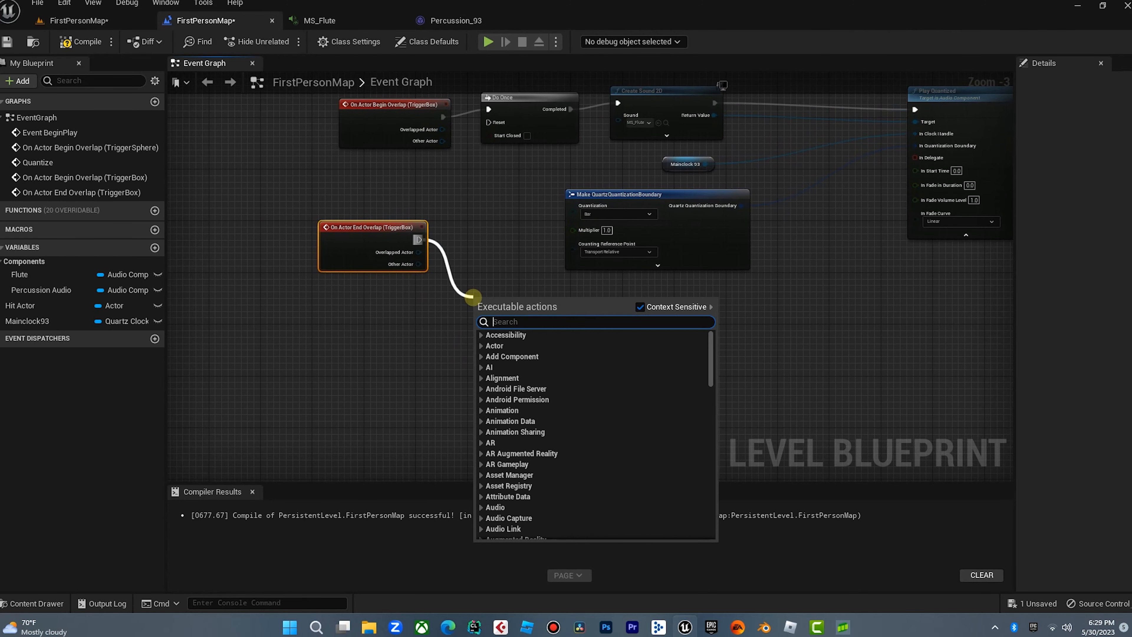
{"action": "type", "text": "float"}
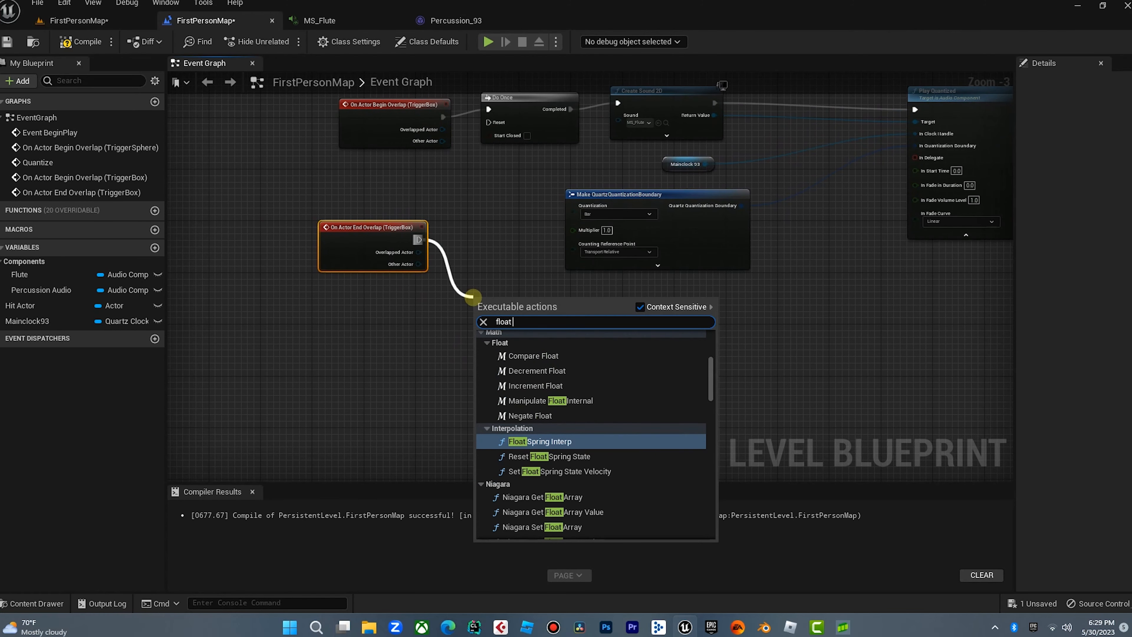
{"action": "key", "text": "Insert"}
{"action": "key", "text": "BackSpace"}
{"action": "key", "text": "BackSpace"}
{"action": "key", "text": "BackSpace"}
{"action": "key", "text": "BackSpace"}
{"action": "key", "text": "BackSpace"}
{"action": "key", "text": "BackSpace"}
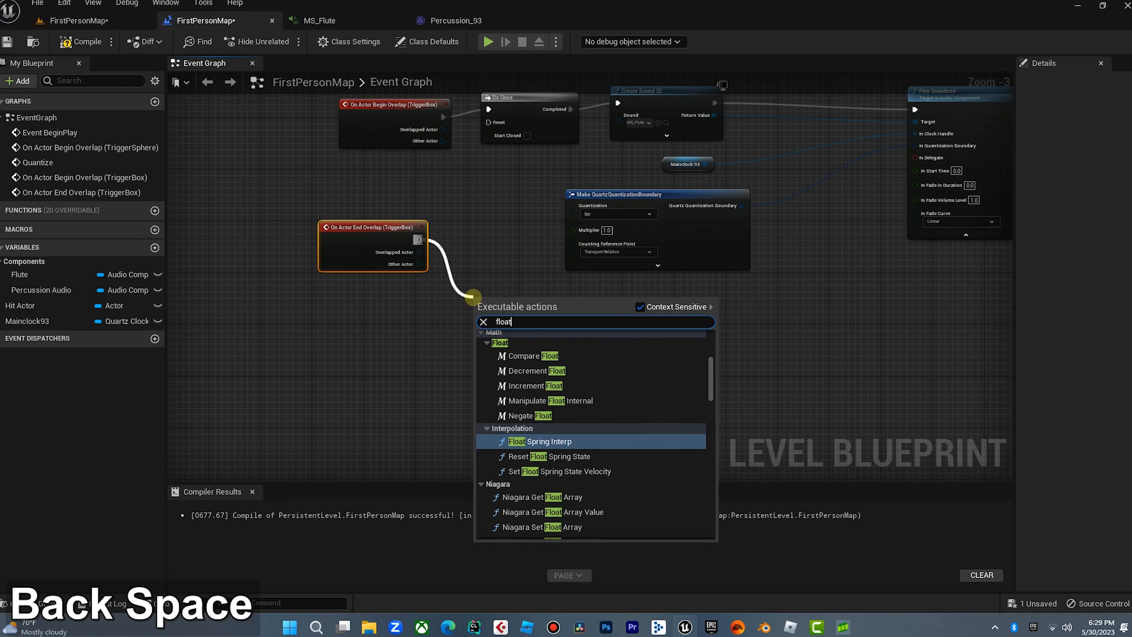
{"action": "left_click", "coordinate": [517, 224]}
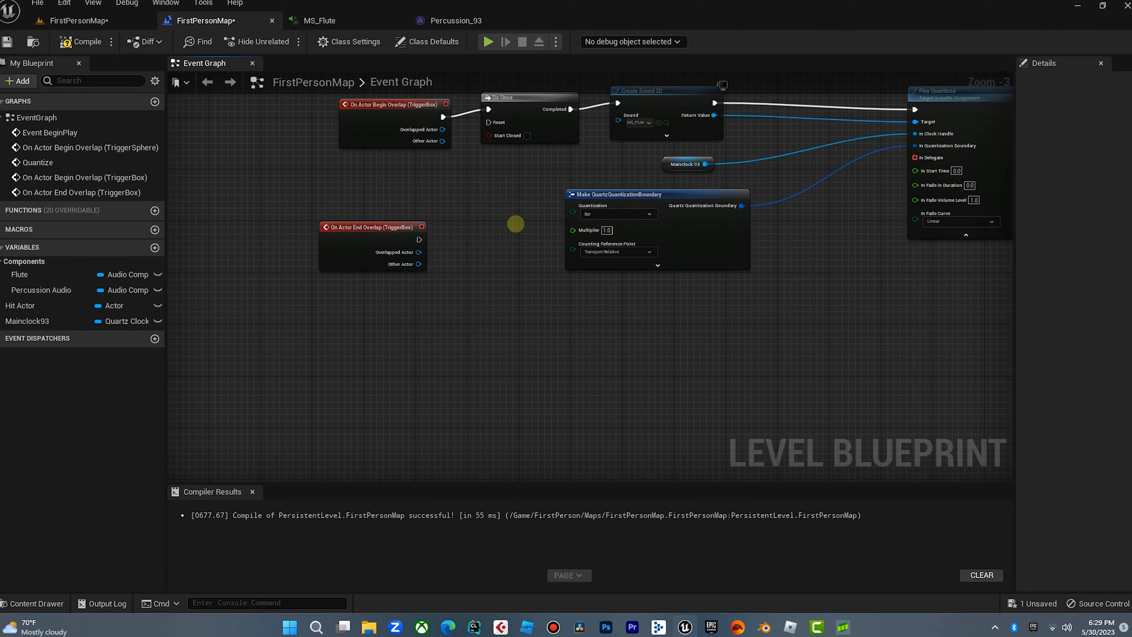
Step: Promote the return value of the flute's Create Sound 2D node to a new variable and detach the node's outgoing execution link
{"action": "right_click_drag", "start_coordinate": [511, 221], "coordinate": [493, 241]}
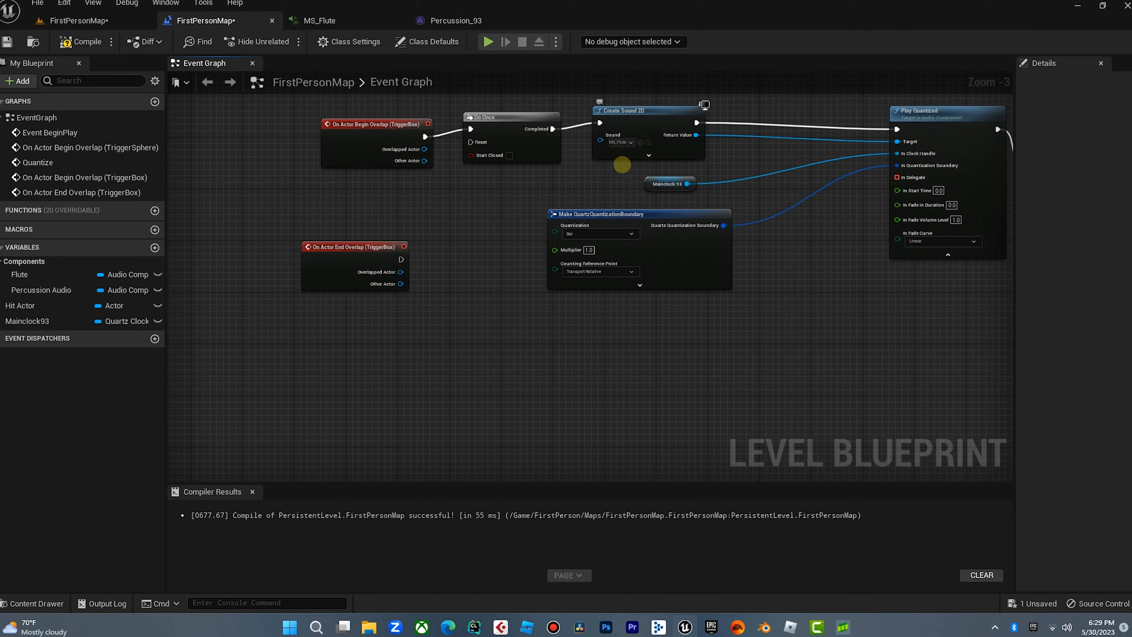
{"action": "right_click_drag", "start_coordinate": [590, 177], "coordinate": [441, 168]}
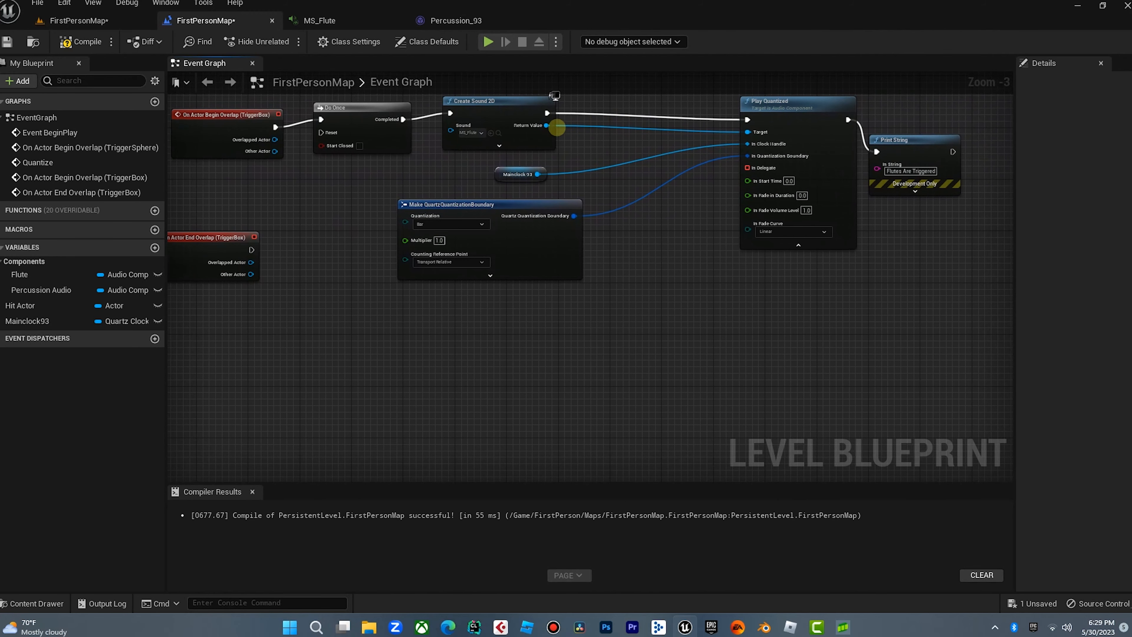
{"action": "left_click_drag", "start_coordinate": [557, 128], "coordinate": [586, 122]}
{"action": "left_click", "coordinate": [611, 191]}
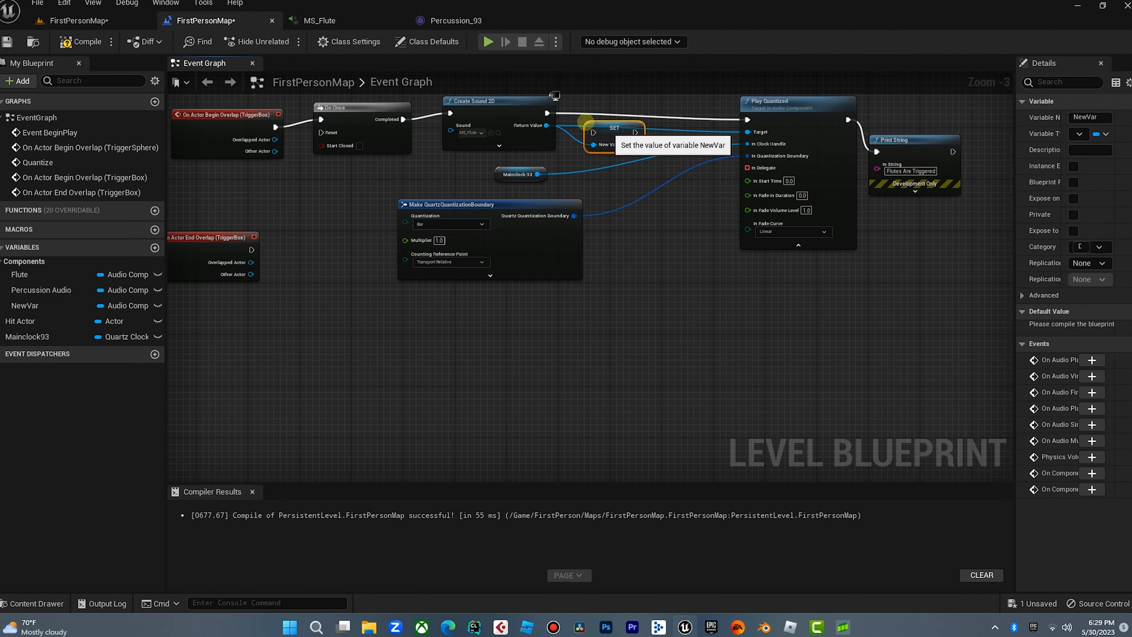
{"action": "left_click", "coordinate": [547, 112]}
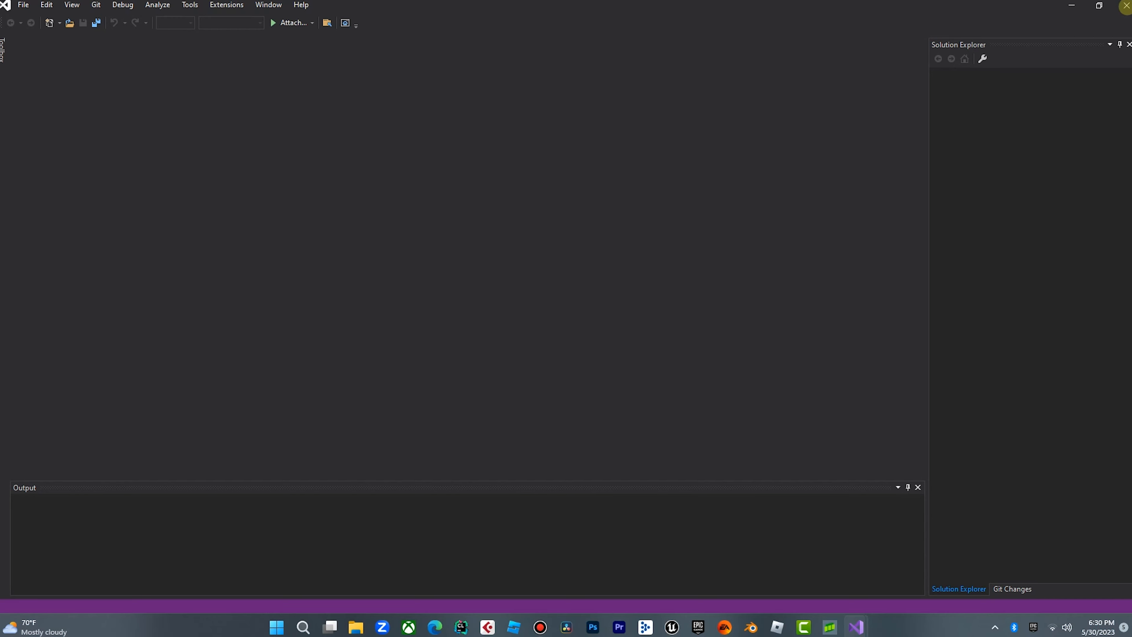
Step: Close Visual Studio, cancel the editor's save-content dialog, and return to the level blueprint
{"action": "left_click", "coordinate": [1126, 6]}
{"action": "left_click", "coordinate": [1126, 7]}
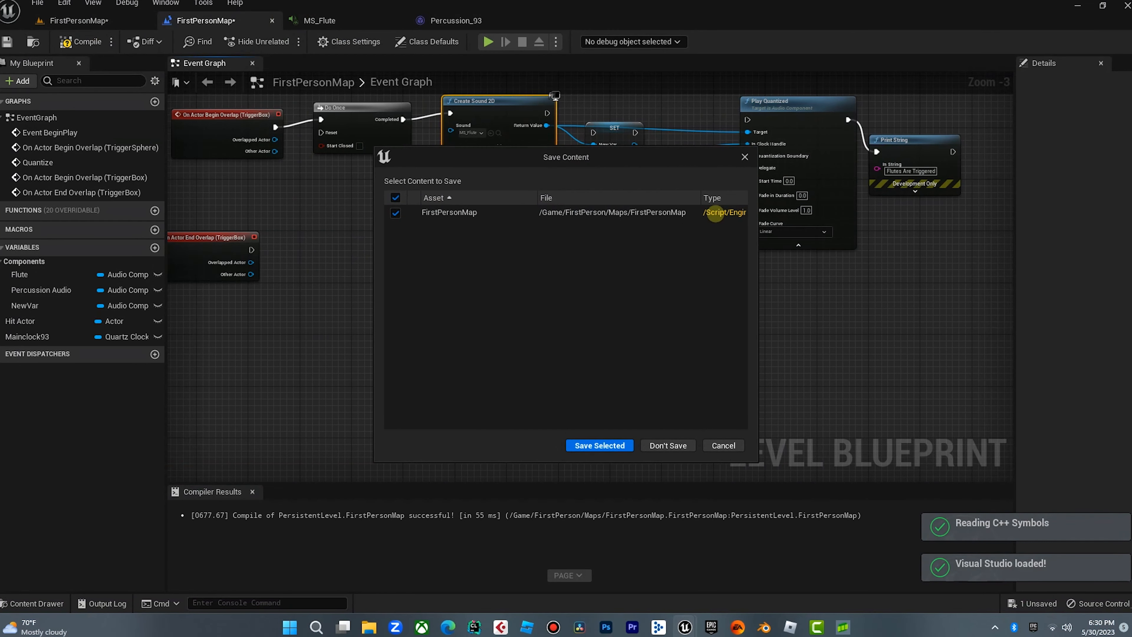
{"action": "left_click", "coordinate": [721, 443]}
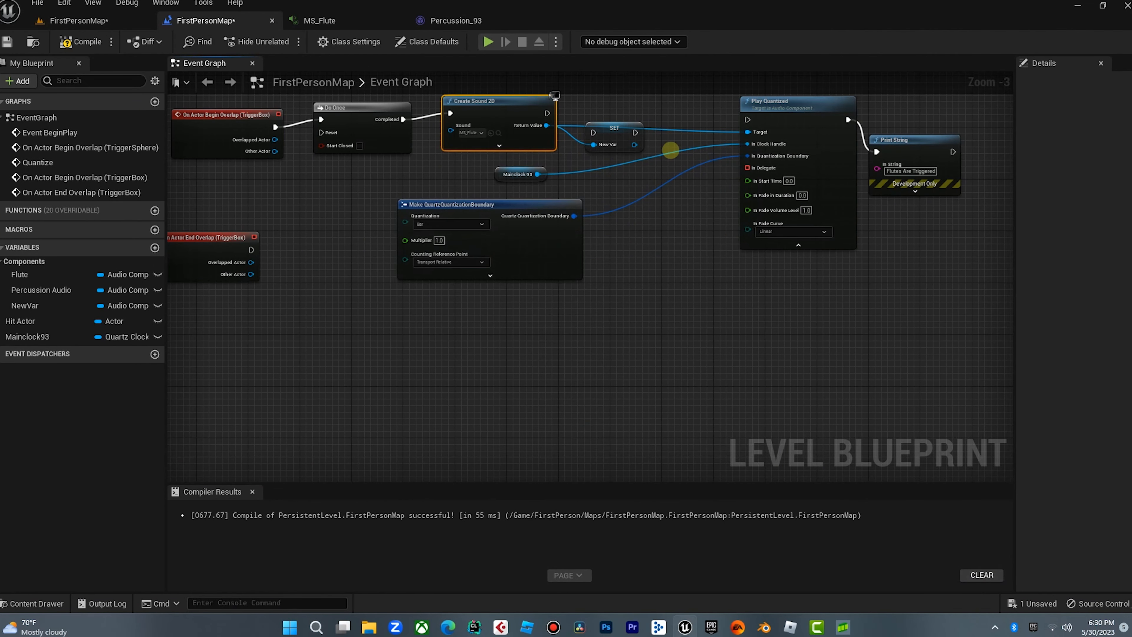
Step: Wire the new SET node between Create Sound 2D and Play Quantized, and name its variable Flute in place of the old one
{"action": "left_click_drag", "start_coordinate": [618, 128], "coordinate": [737, 120]}
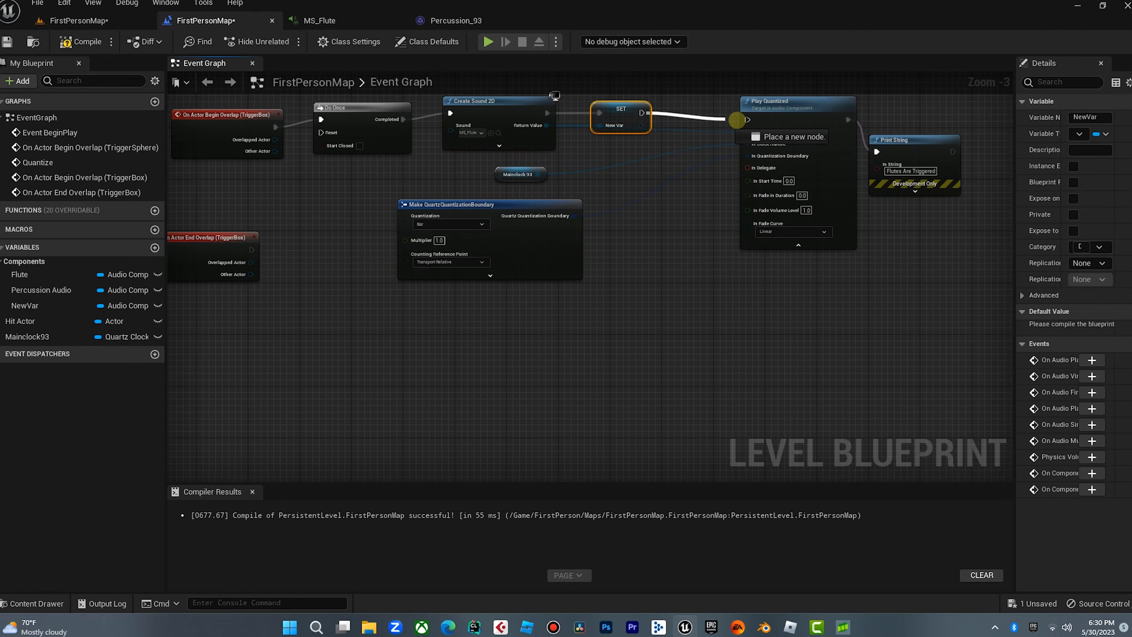
{"action": "left_click_drag", "start_coordinate": [625, 109], "coordinate": [618, 121]}
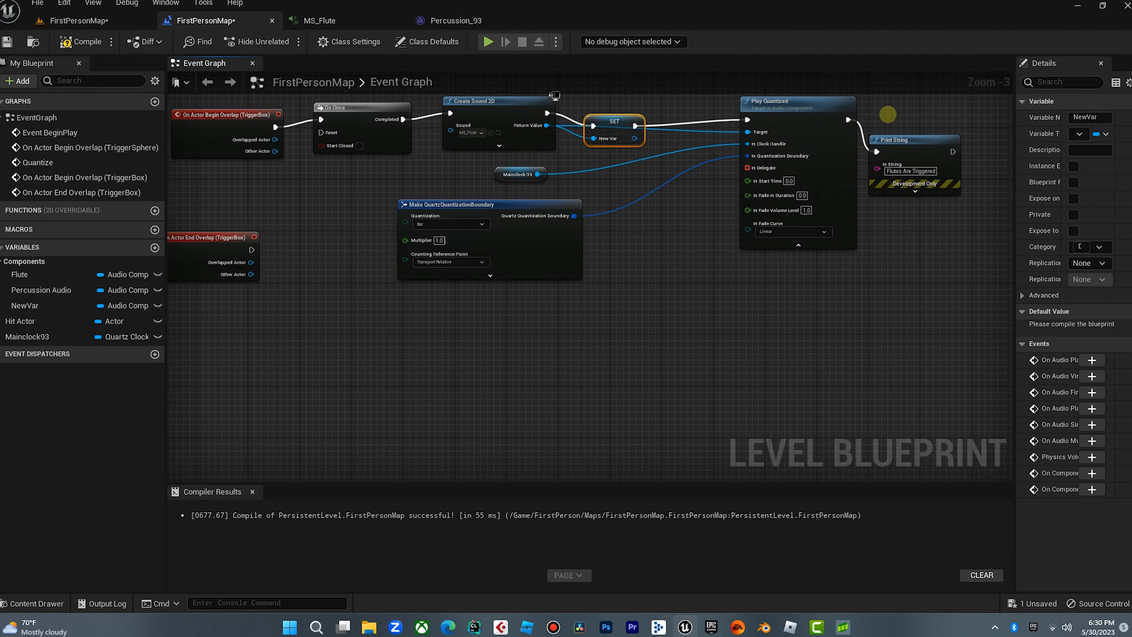
{"action": "left_click", "coordinate": [1102, 118]}
{"action": "type", "text": "Flute"}
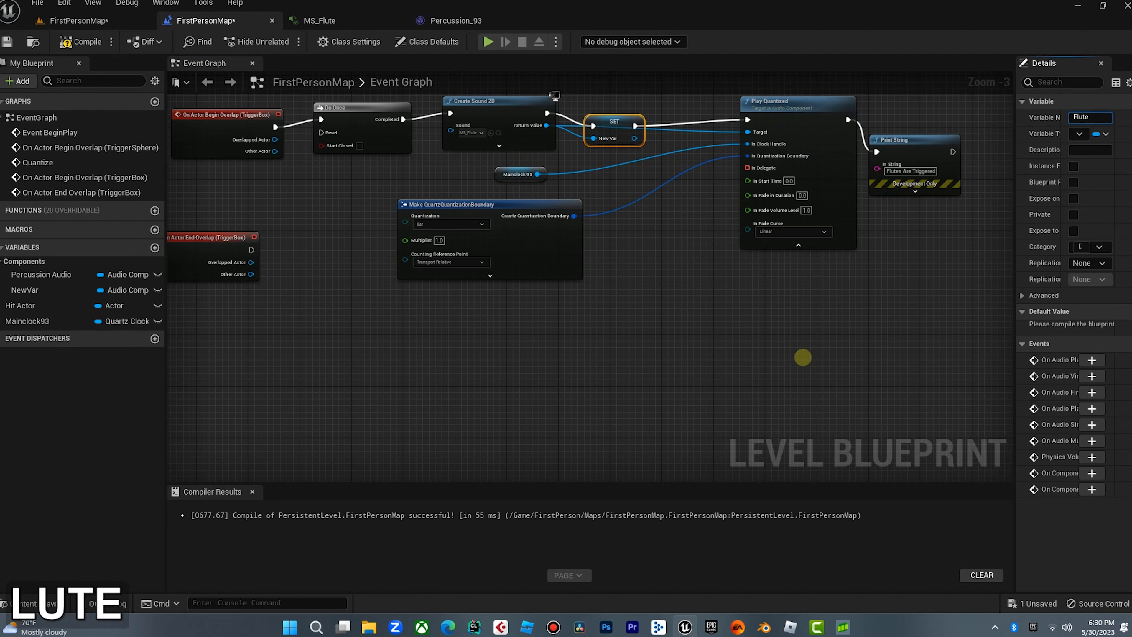
{"action": "key", "text": "Return"}
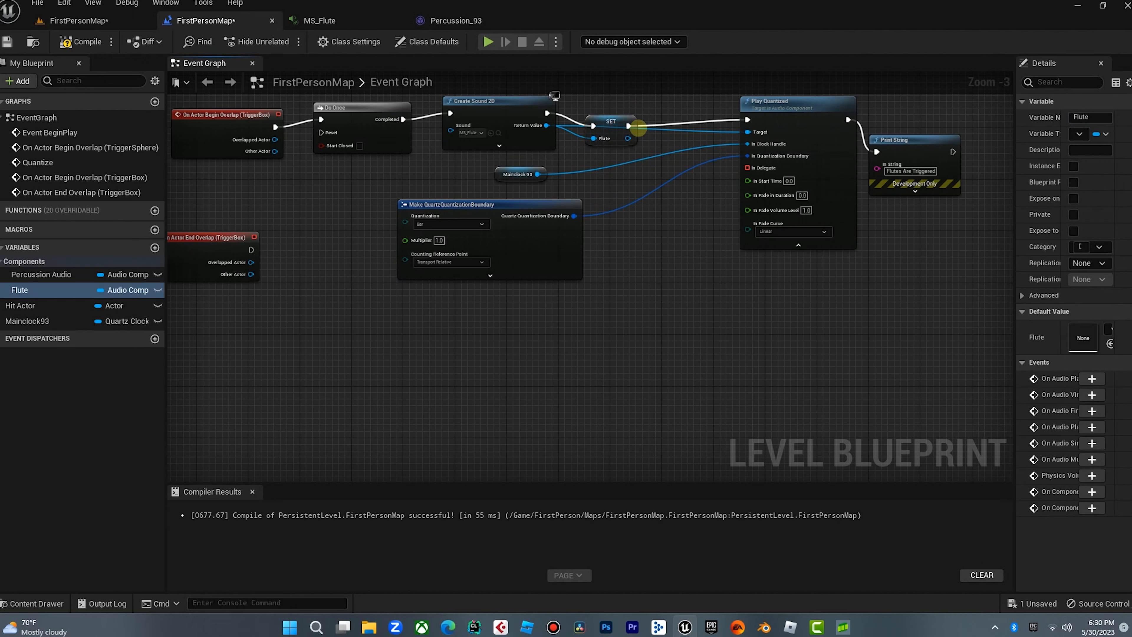
{"action": "left_click_drag", "start_coordinate": [615, 124], "coordinate": [628, 111]}
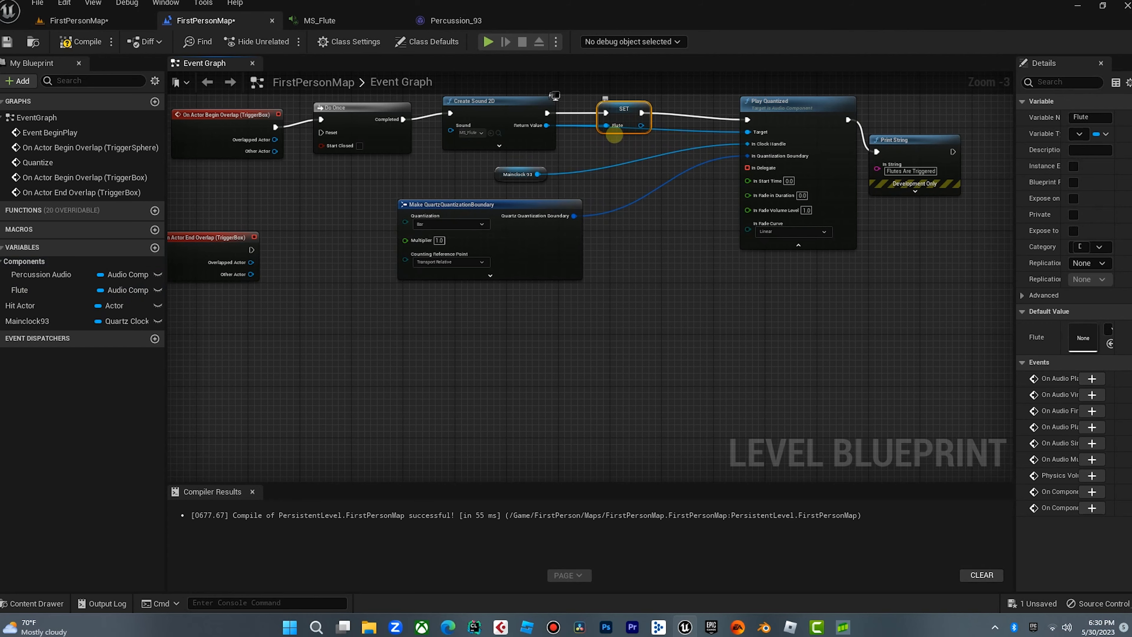
Step: Add a Set Float Parameter node targeting the Flute variable and connect it to the TriggerBox's On Actor End Overlap event
{"action": "right_click_drag", "start_coordinate": [647, 205], "coordinate": [777, 218]}
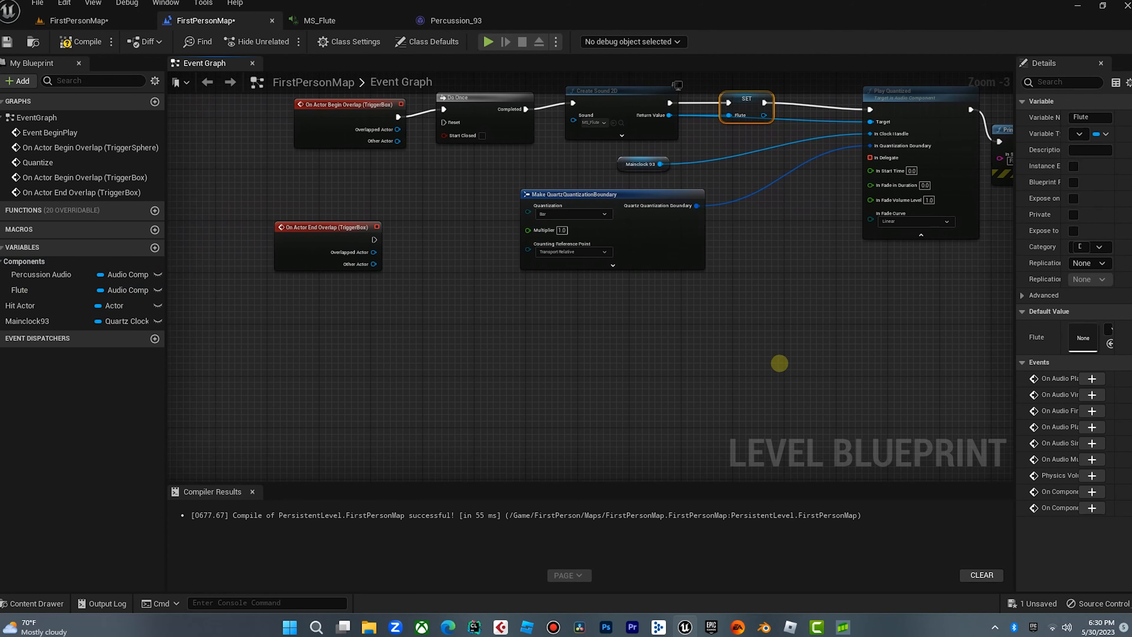
{"action": "right_click_drag", "start_coordinate": [779, 364], "coordinate": [706, 356]}
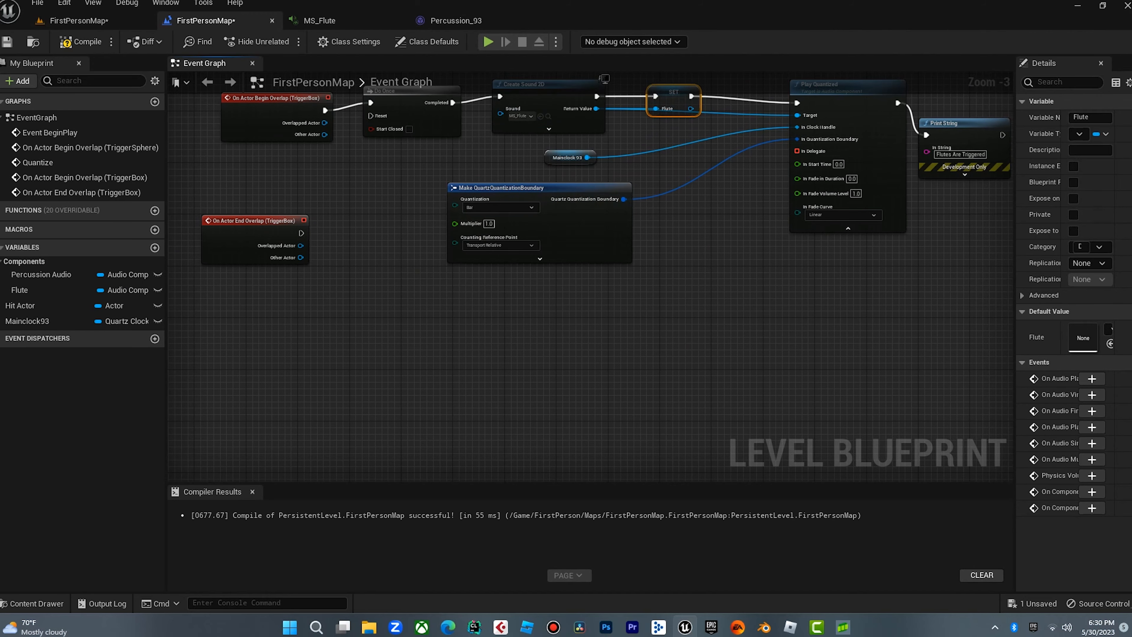
{"action": "right_click_drag", "start_coordinate": [255, 219], "coordinate": [320, 169]}
{"action": "left_click_drag", "start_coordinate": [320, 169], "coordinate": [351, 222]}
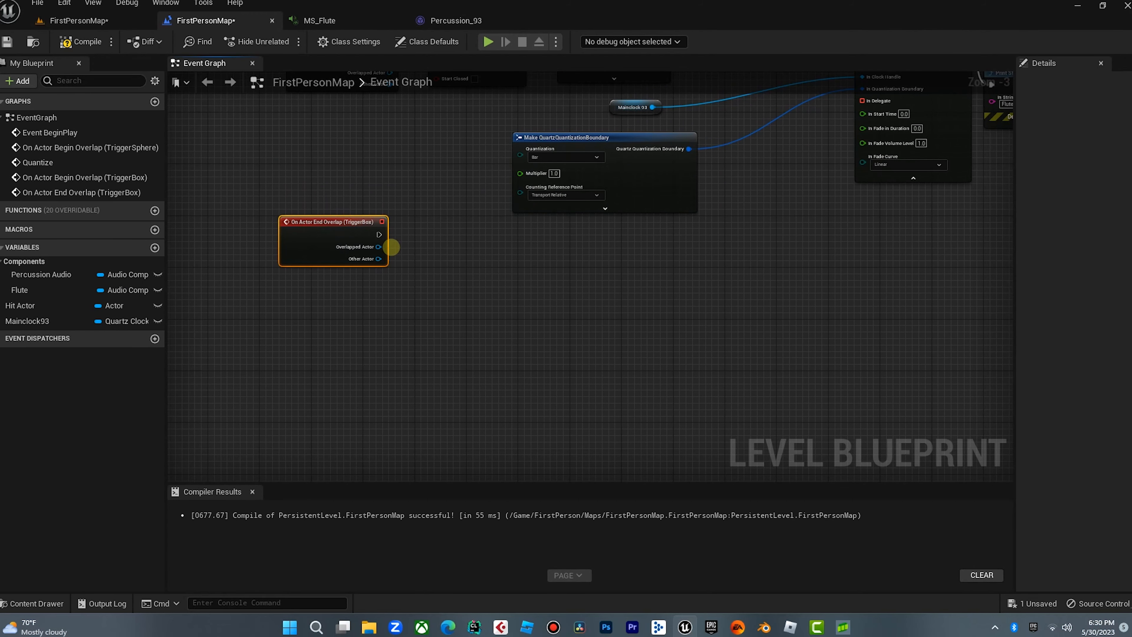
{"action": "left_click_drag", "start_coordinate": [26, 290], "coordinate": [456, 263]}
{"action": "left_click", "coordinate": [386, 322]}
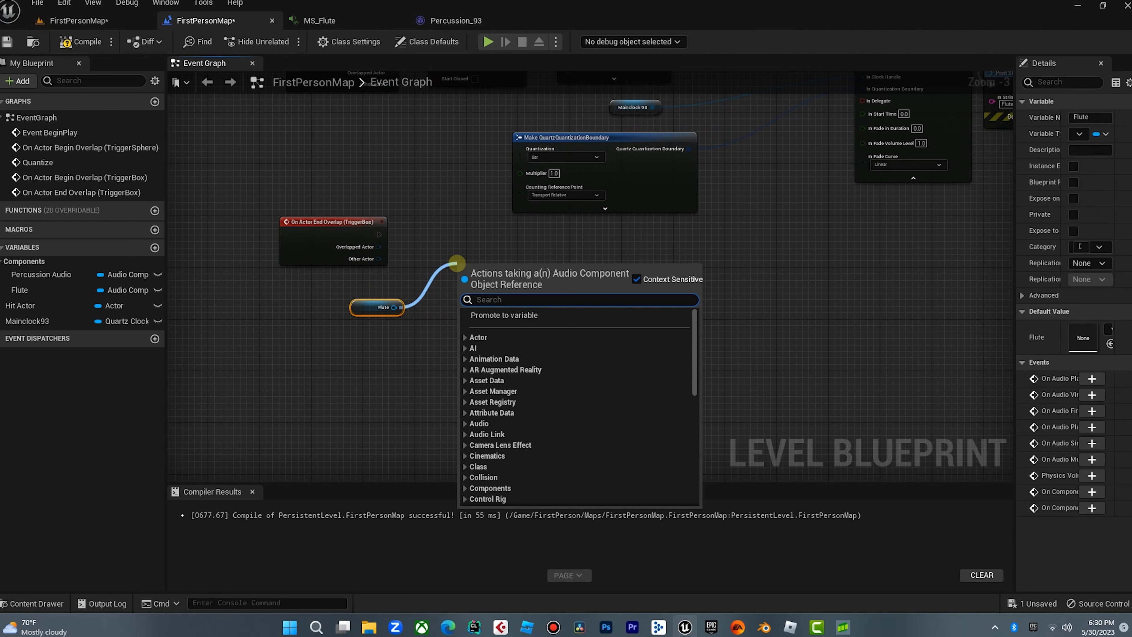
{"action": "type", "text": "set fl"}
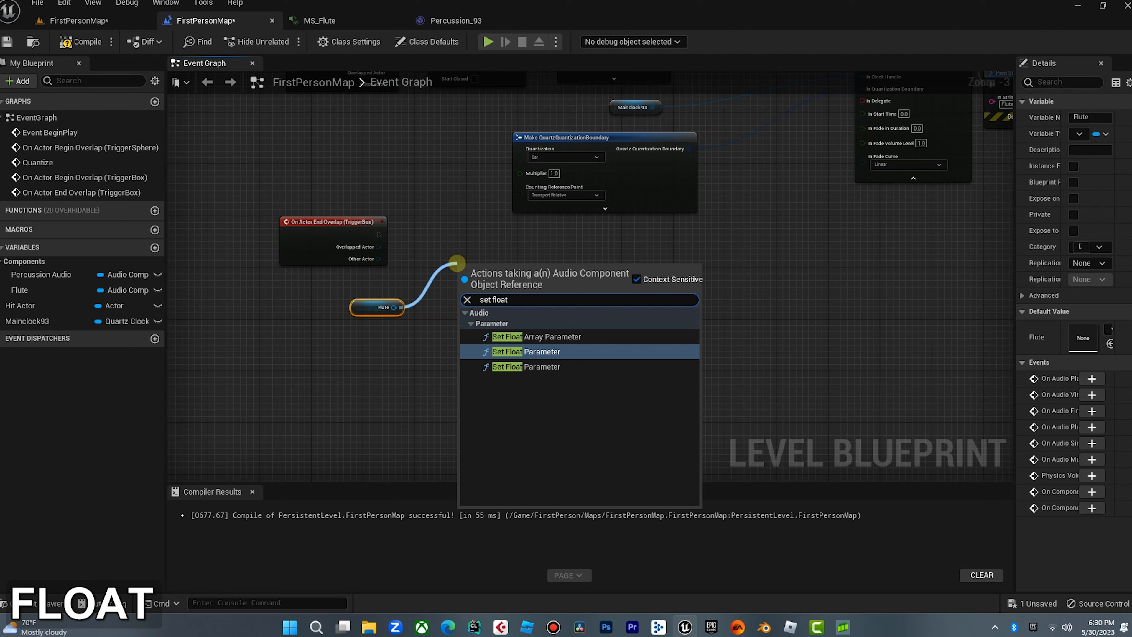
{"action": "type", "text": "oat"}
{"action": "left_click", "coordinate": [530, 366]}
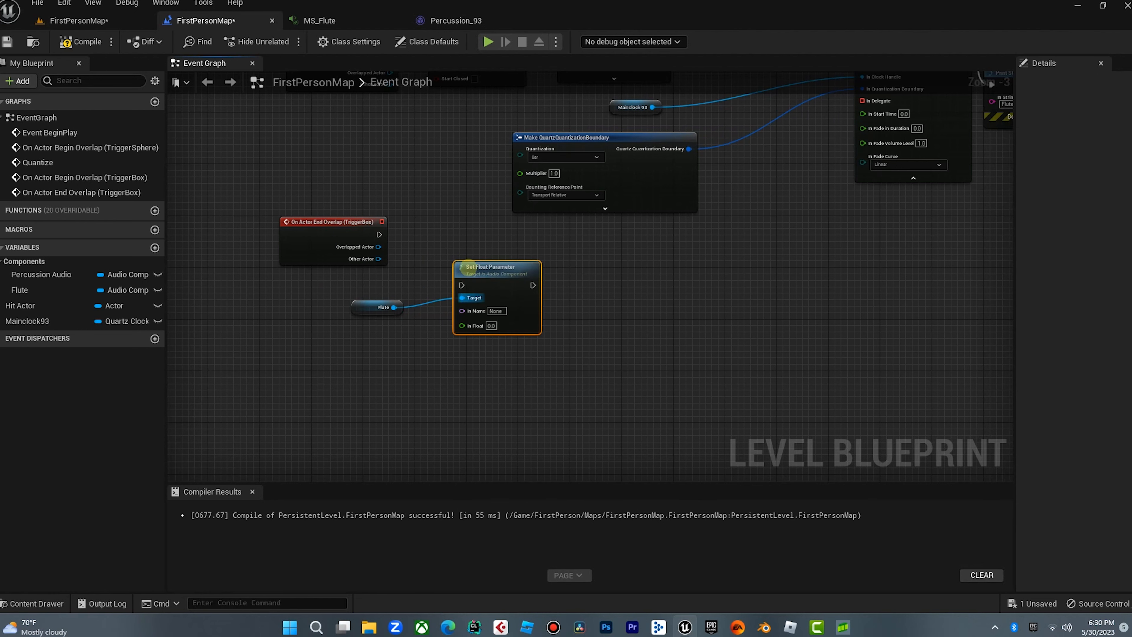
{"action": "left_click_drag", "start_coordinate": [473, 268], "coordinate": [467, 242]}
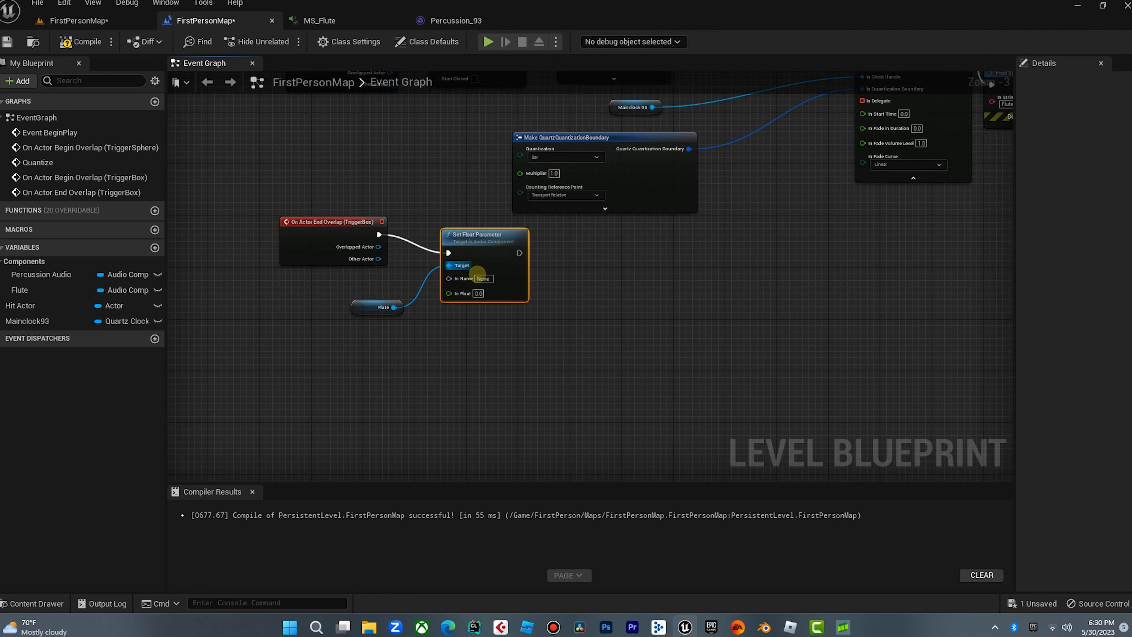
Step: Look up the gain input in MS_Flute, enter FluteGain as the Set Float Parameter node's In Name, and save
{"action": "left_click", "coordinate": [352, 20]}
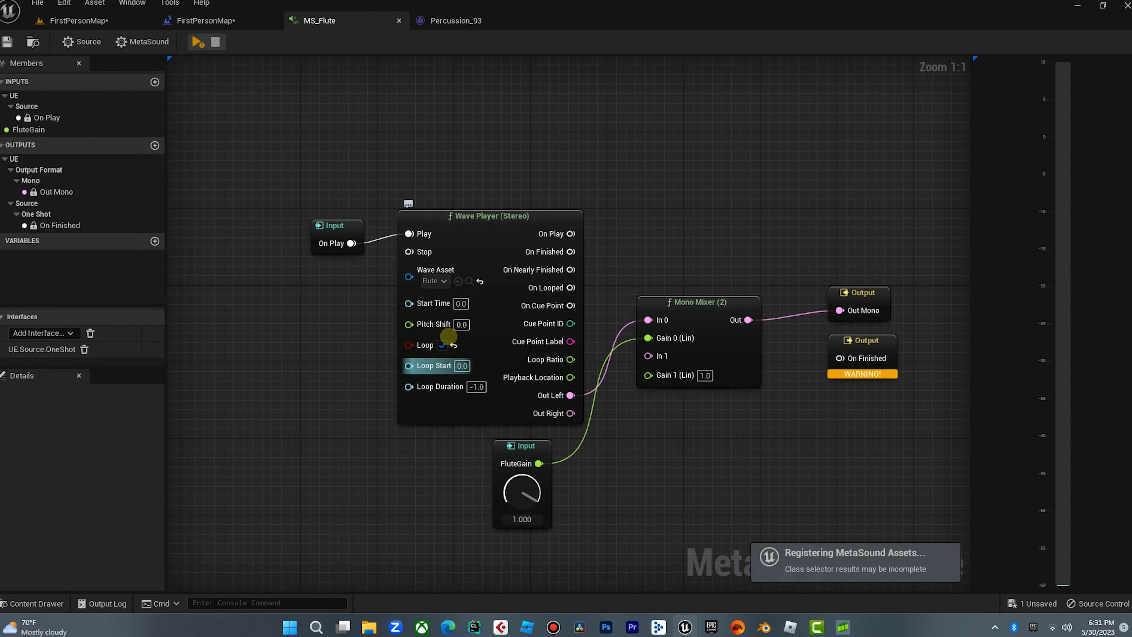
{"action": "left_click", "coordinate": [537, 459]}
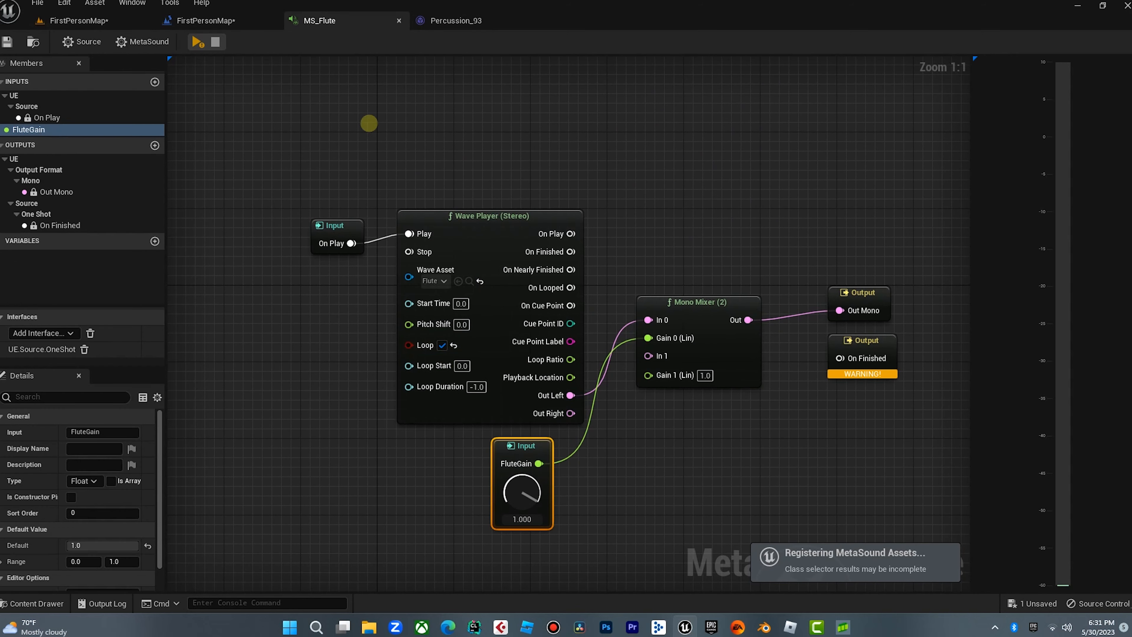
{"action": "left_click", "coordinate": [260, 23]}
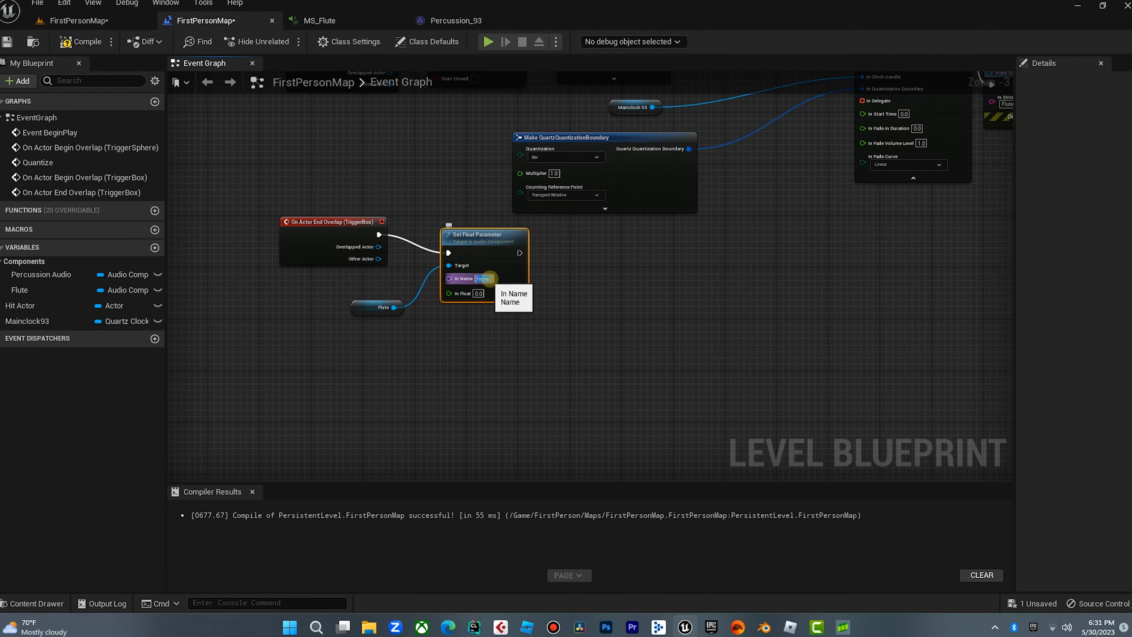
{"action": "type", "text": "Flute"}
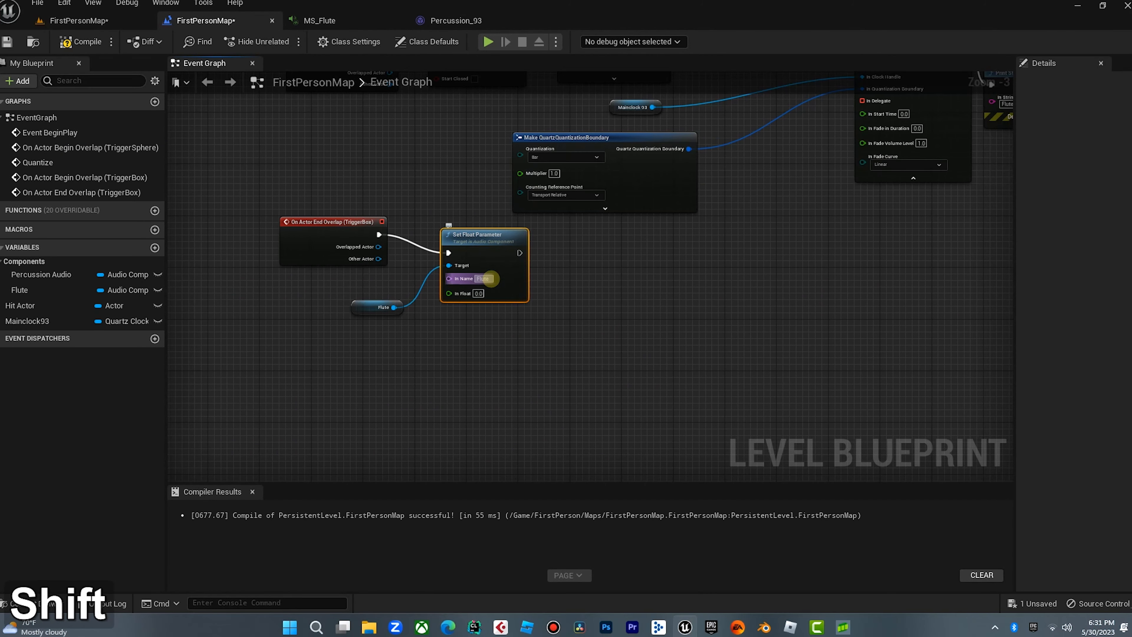
{"action": "type", "text": "Gain"}
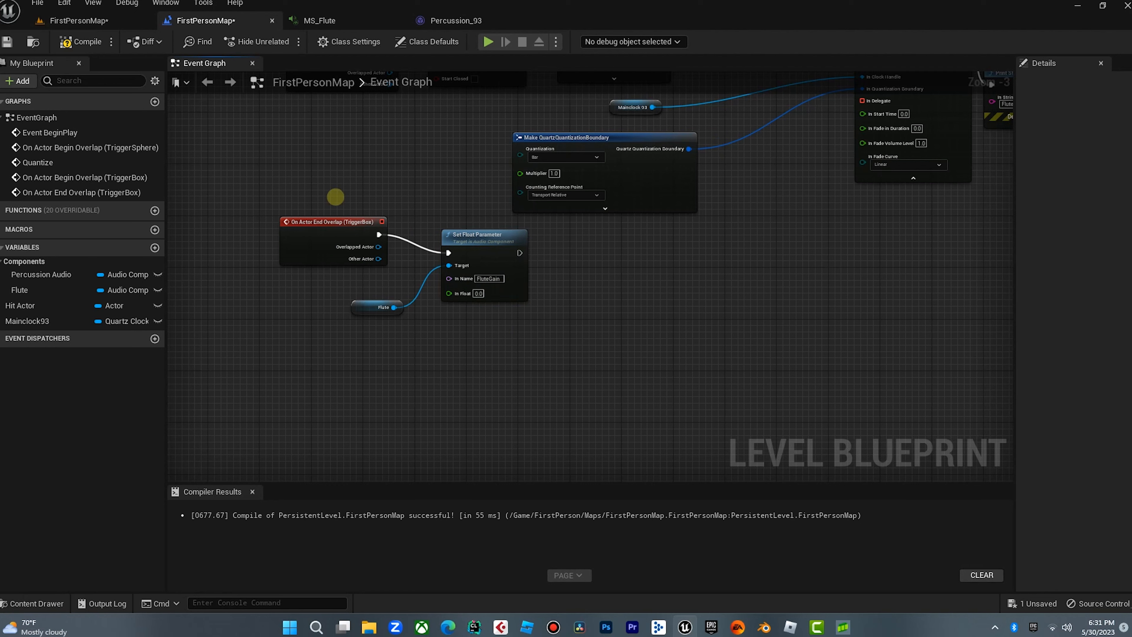
{"action": "left_click_drag", "start_coordinate": [461, 233], "coordinate": [481, 233]}
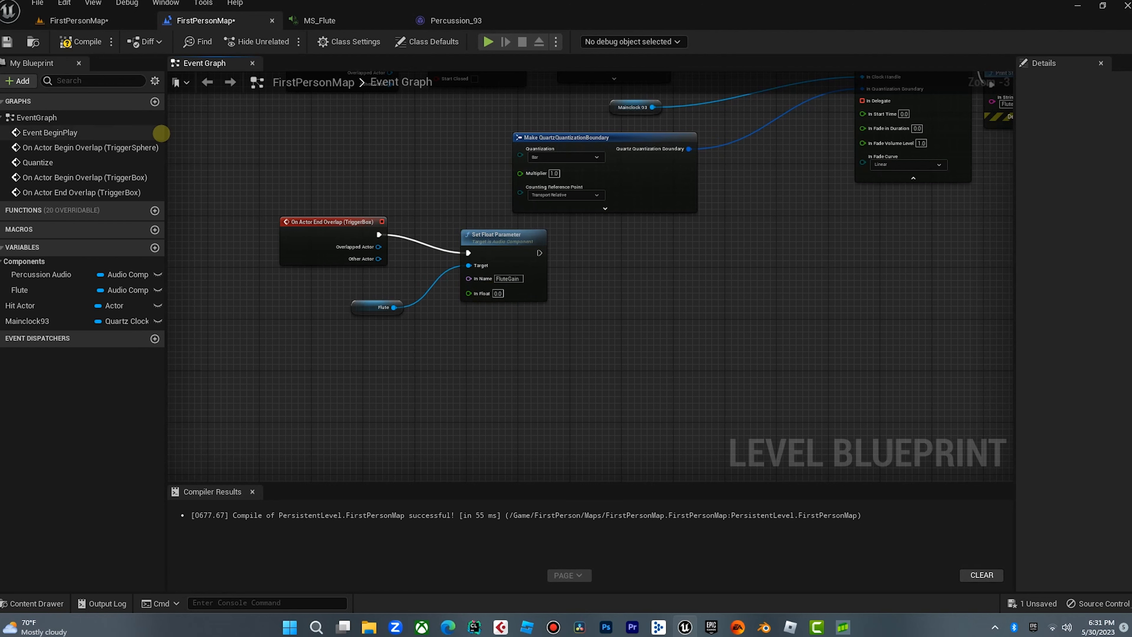
{"action": "key", "text": "ctrl+s"}
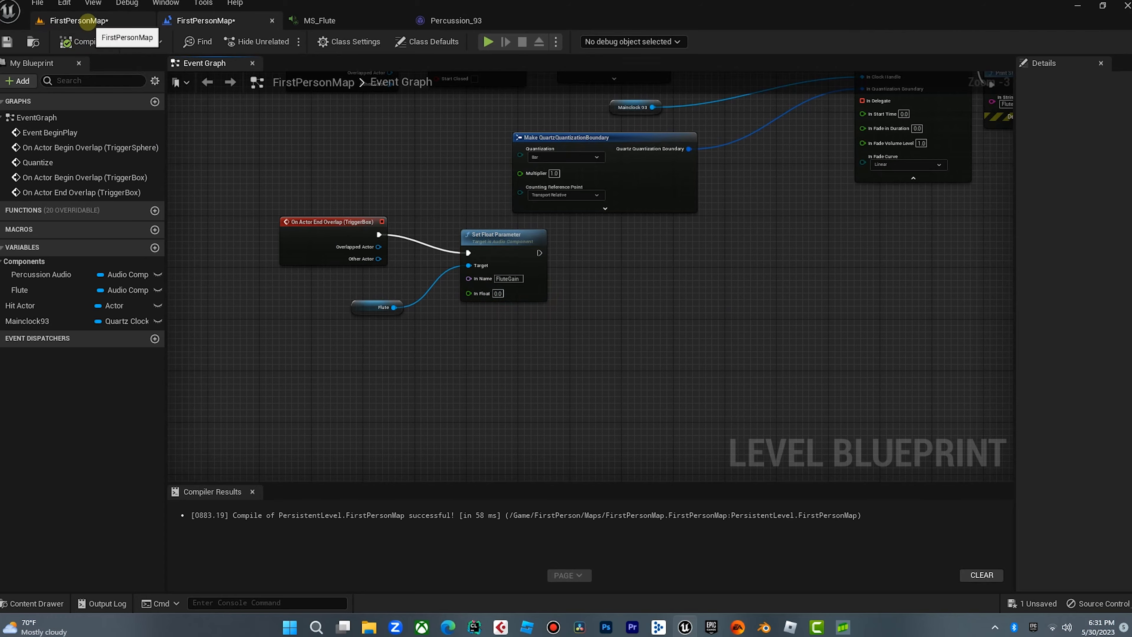
Step: Play-test the level by walking into the Flutes On trigger box and backing out, and stop the session
{"action": "left_click", "coordinate": [79, 20]}
{"action": "key", "text": "alt+p"}
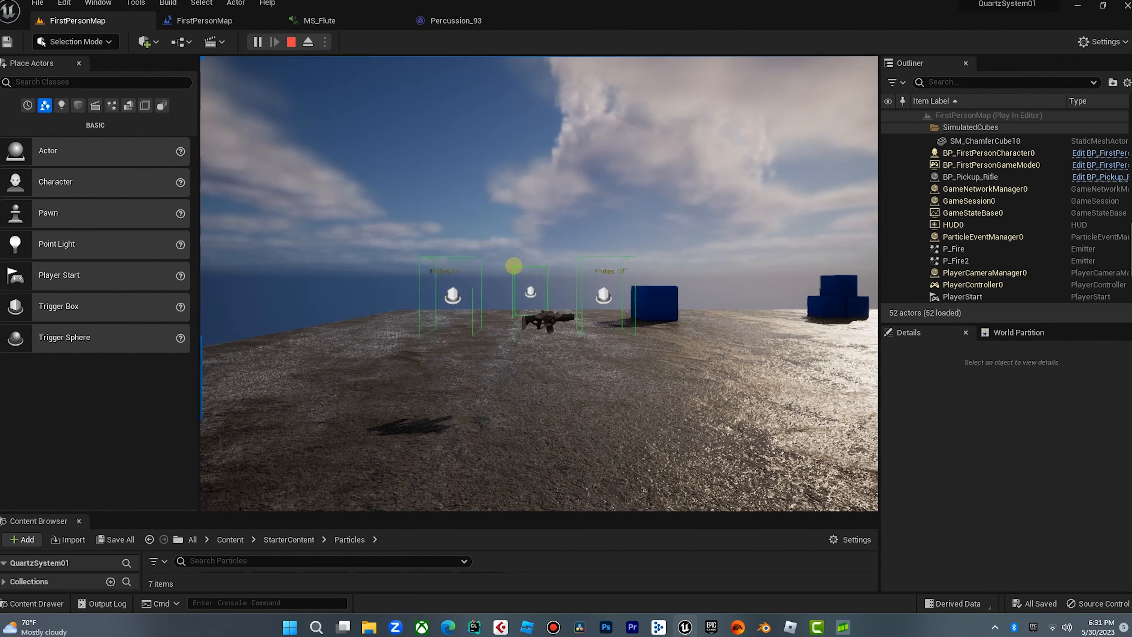
{"action": "key", "text": "Up"}
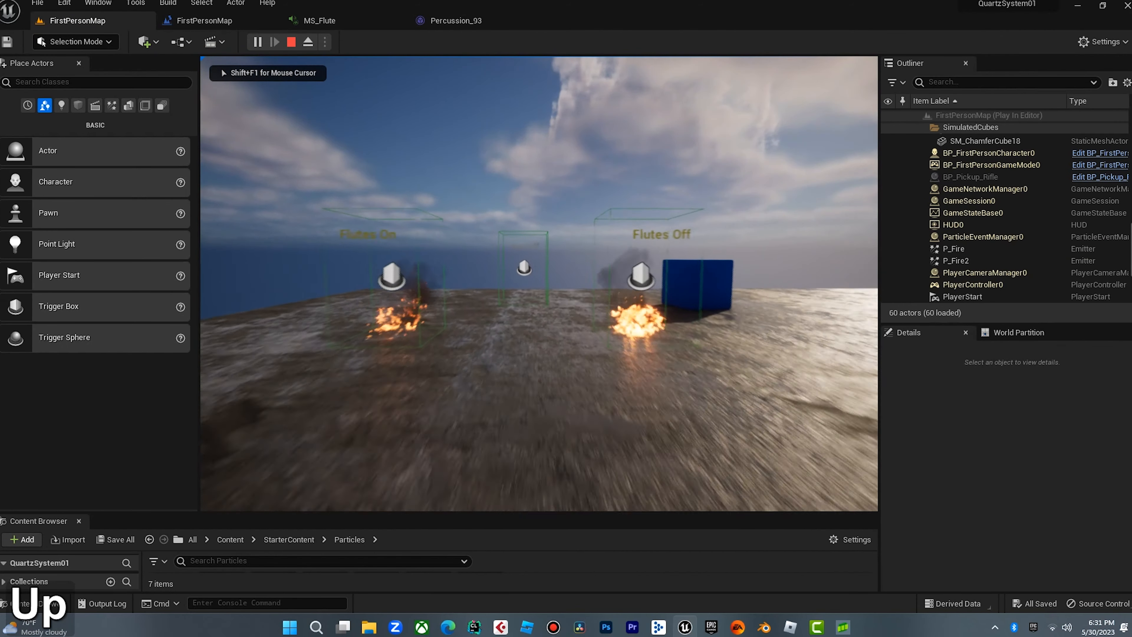
{"action": "key", "text": "Left"}
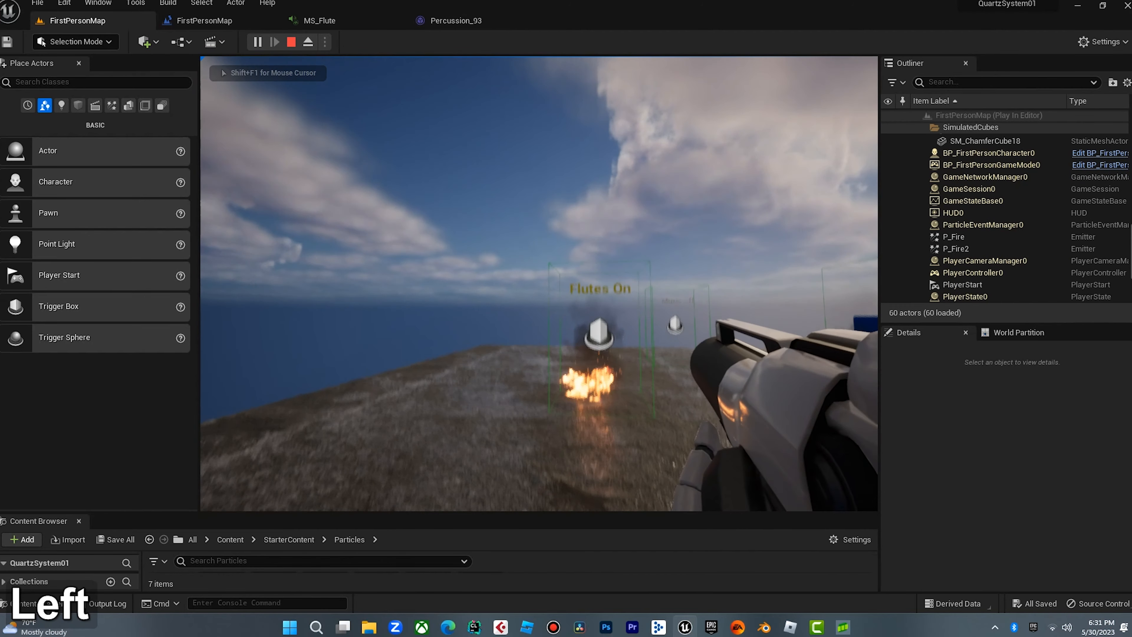
{"action": "key", "text": "Up"}
{"action": "key", "text": "Up"}
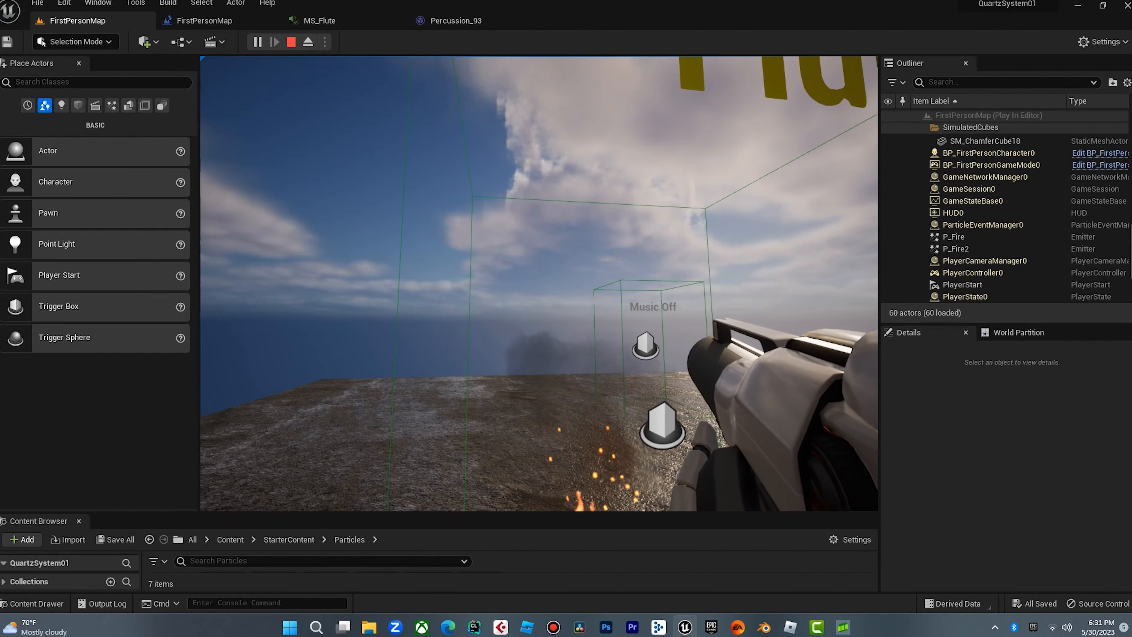
{"action": "key", "text": "Down"}
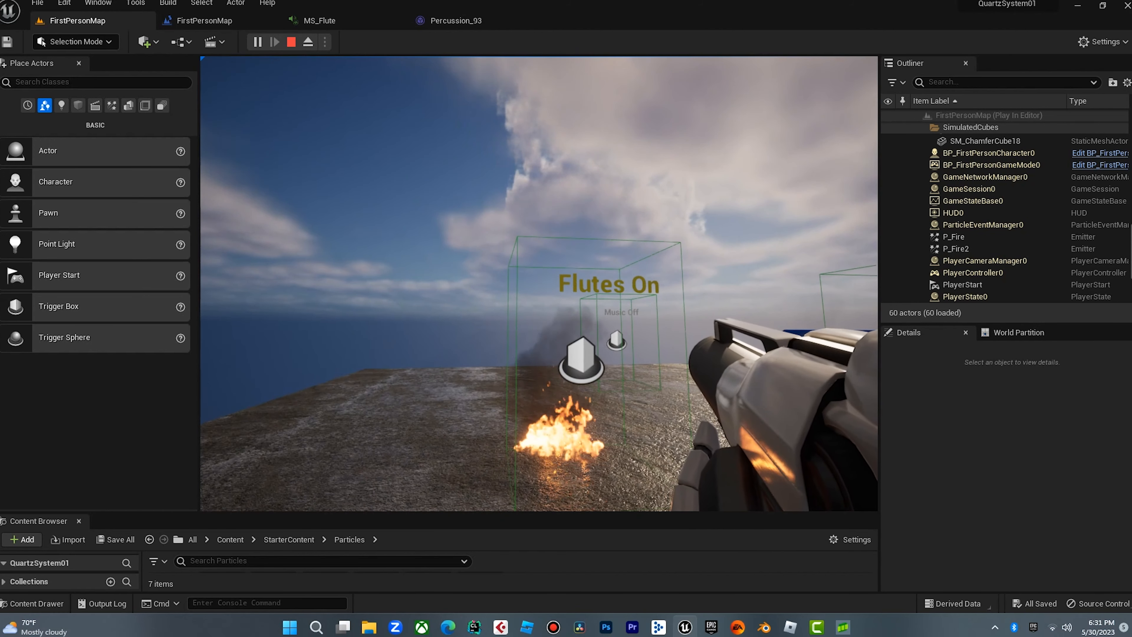
{"action": "key", "text": "Escape"}
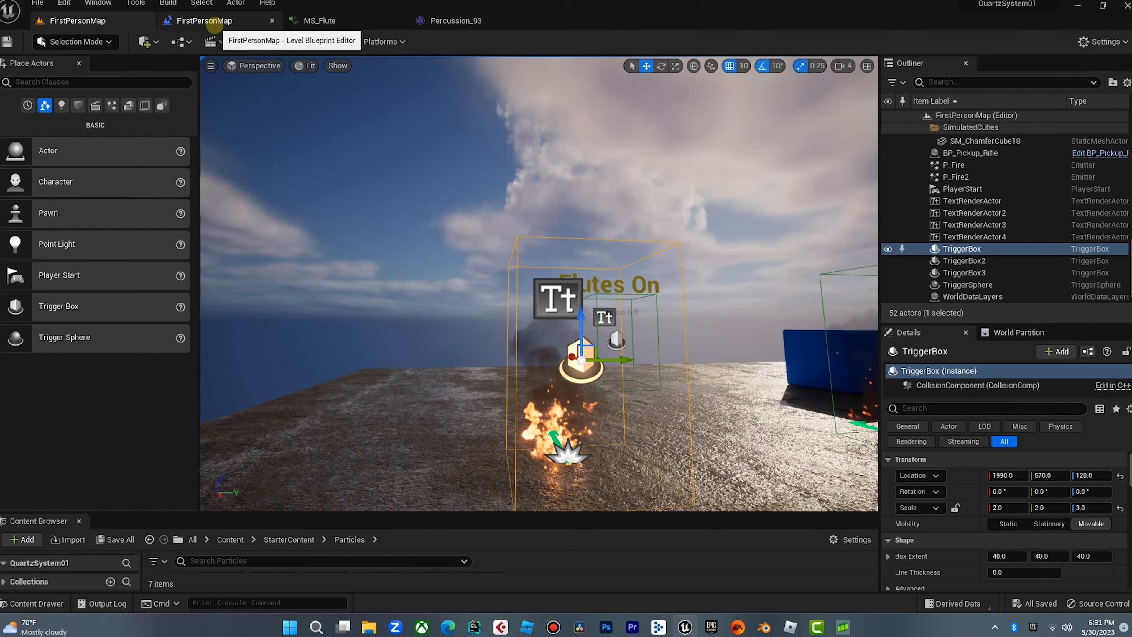
Step: Delete the On Actor End Overlap (TriggerBox) event from the level blueprint
{"action": "left_click", "coordinate": [214, 23]}
{"action": "left_click", "coordinate": [343, 224]}
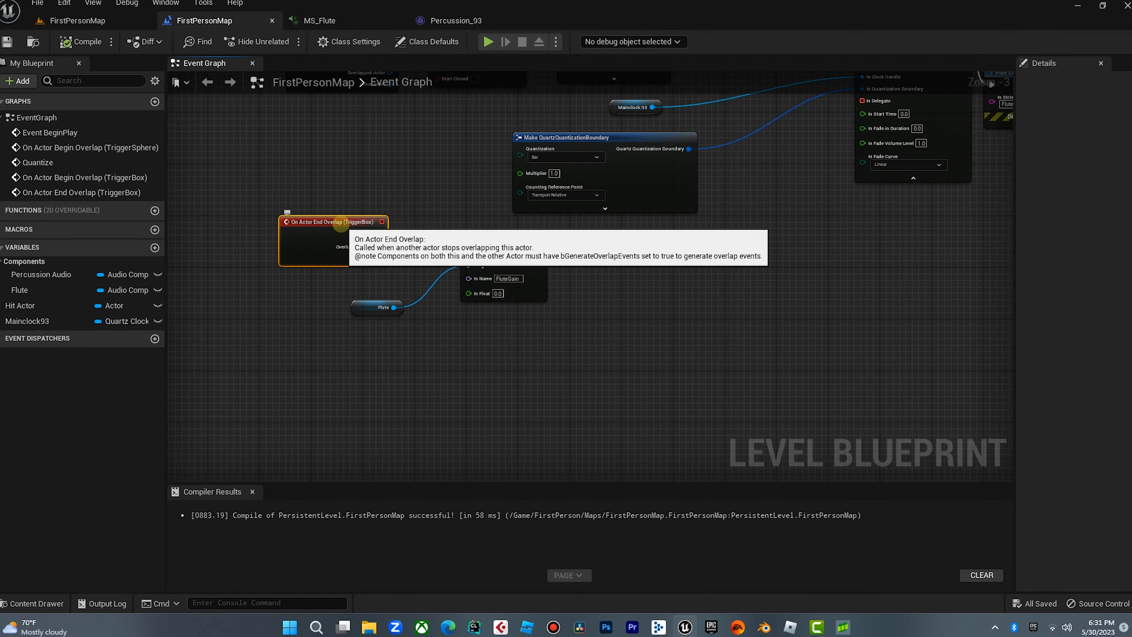
{"action": "key", "text": "Delete"}
Step: Select TriggerBox2 at the Flutes Off text, add its On Actor Begin Overlap event, and connect it to the Set Float Parameter node
{"action": "left_click", "coordinate": [140, 21]}
{"action": "mouse_move", "coordinate": [730, 334]}
{"action": "right_mouse_down"}
{"action": "mouse_move", "coordinate": [714, 336]}
{"action": "mouse_move", "coordinate": [753, 336]}
{"action": "right_mouse_up"}
{"action": "key", "text": "Down"}
{"action": "key", "text": "Left"}
{"action": "key", "text": "Up"}
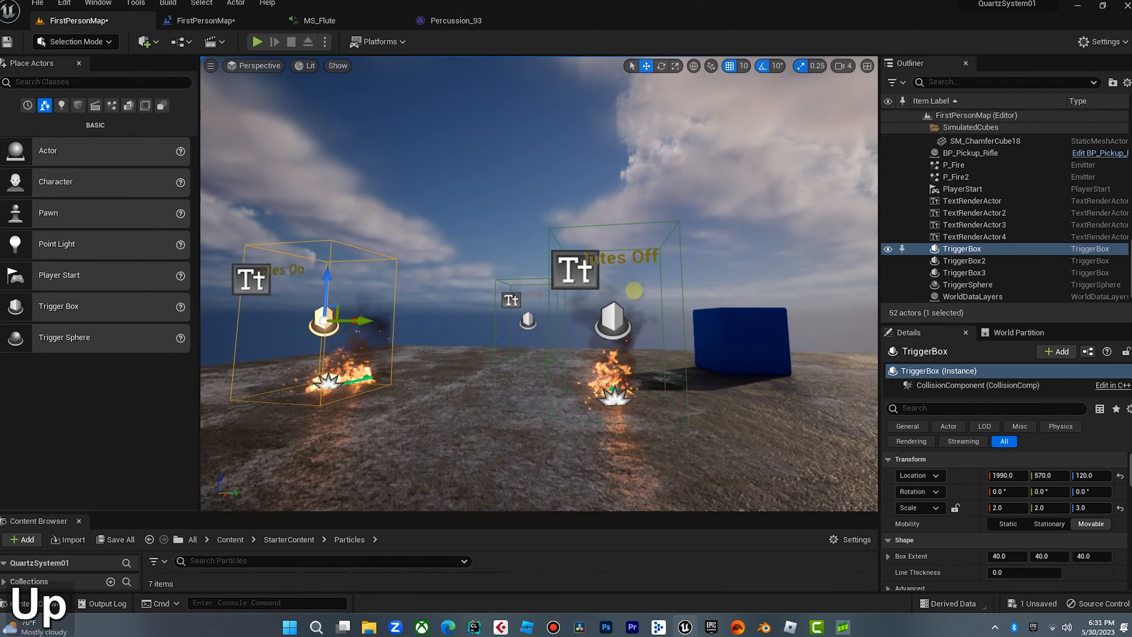
{"action": "left_click", "coordinate": [602, 277]}
{"action": "left_click", "coordinate": [625, 324]}
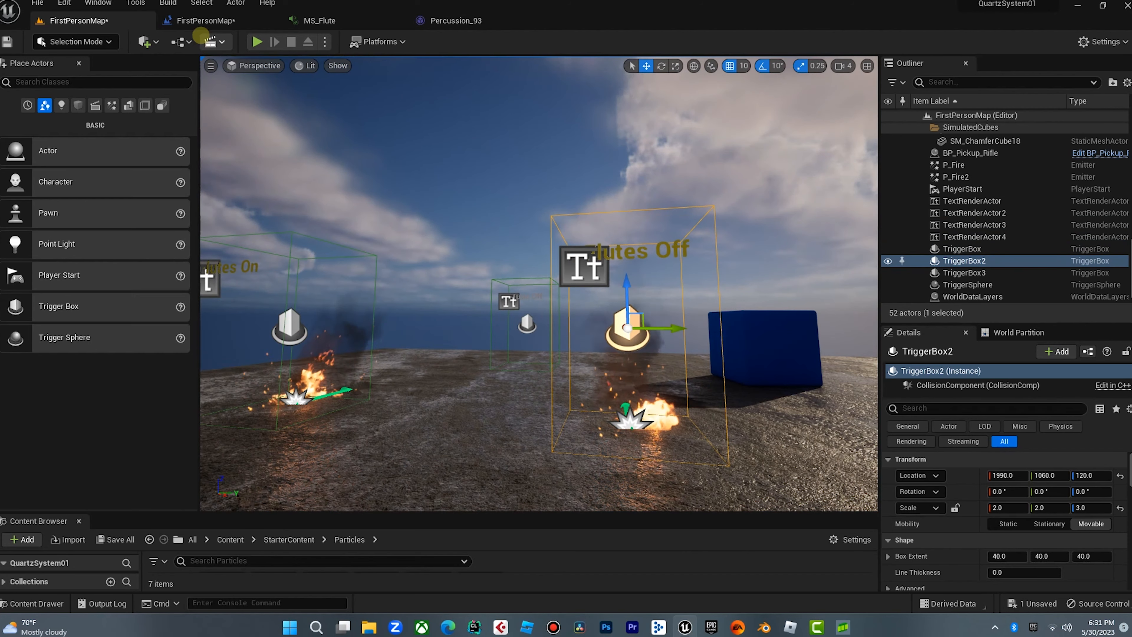
{"action": "left_click", "coordinate": [203, 22]}
{"action": "right_click", "coordinate": [372, 232]}
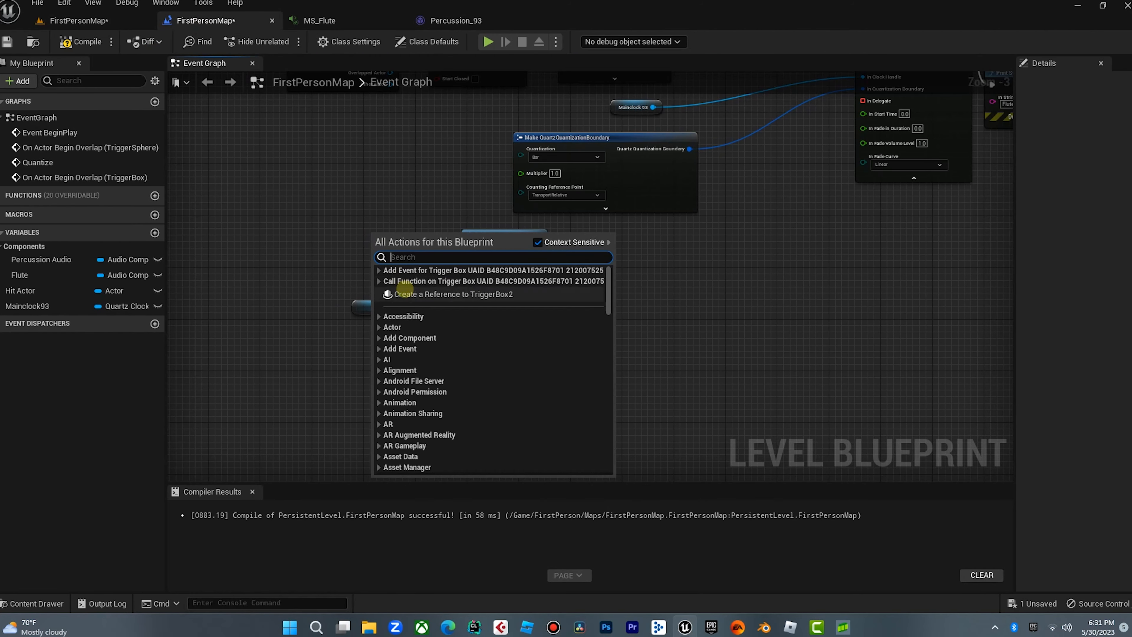
{"action": "left_click", "coordinate": [378, 270]}
{"action": "left_click", "coordinate": [385, 281]}
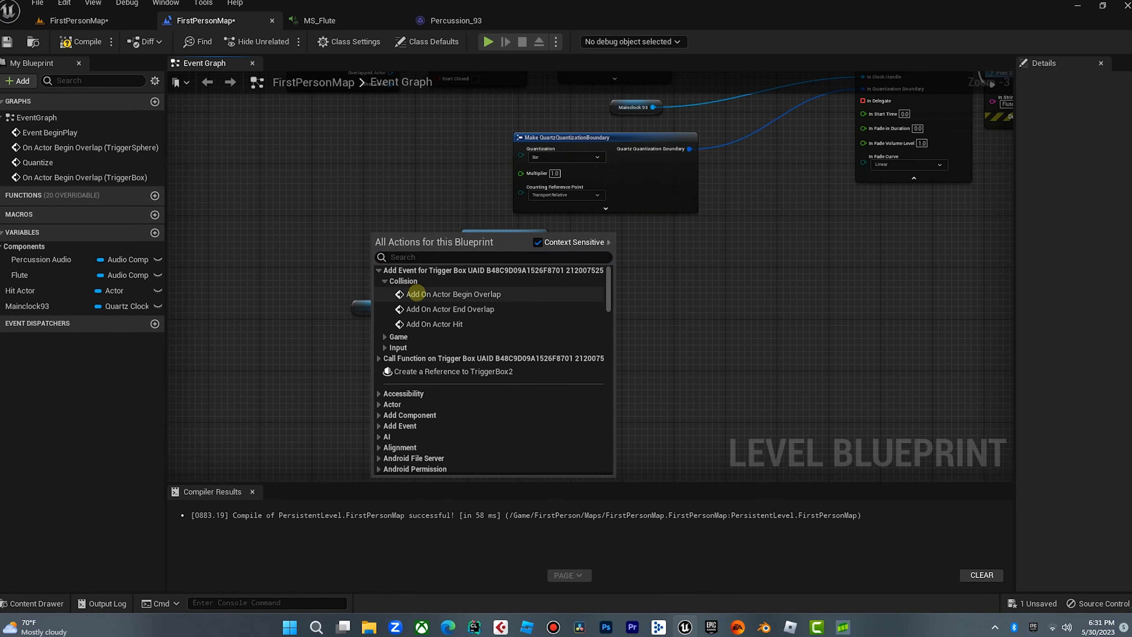
{"action": "left_click", "coordinate": [416, 294]}
{"action": "left_click_drag", "start_coordinate": [478, 242], "coordinate": [364, 233]}
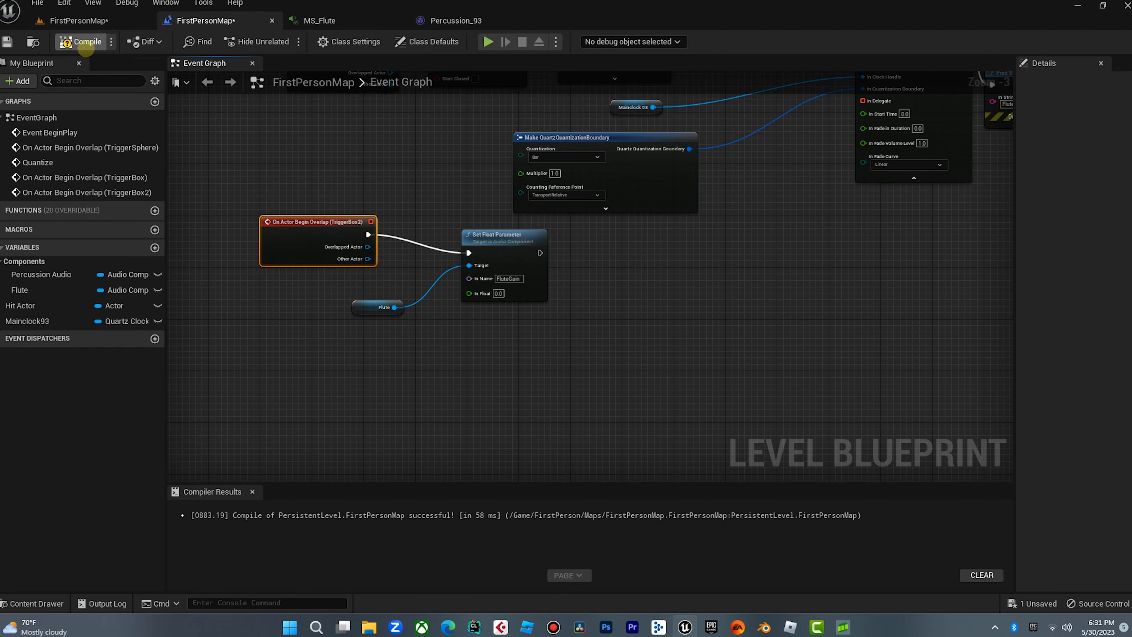
Step: Play the level and walk into the Flutes On trigger box and back out to start the flutes
{"action": "left_click", "coordinate": [76, 20]}
{"action": "left_click", "coordinate": [257, 41]}
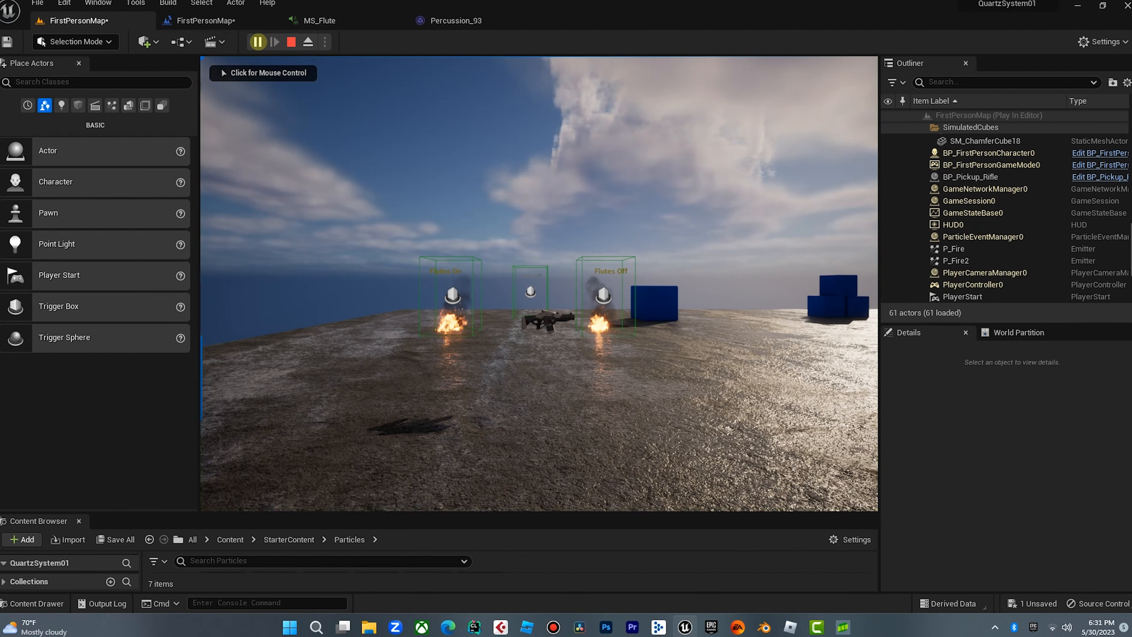
{"action": "key", "text": "Up"}
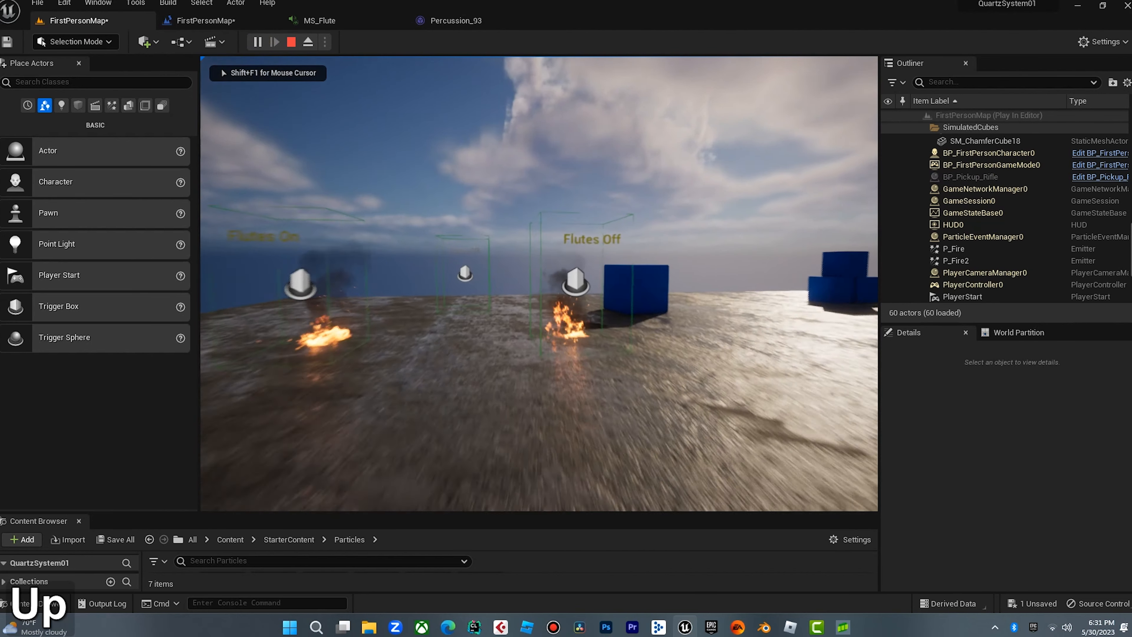
{"action": "key", "text": "Left"}
{"action": "key", "text": "Right"}
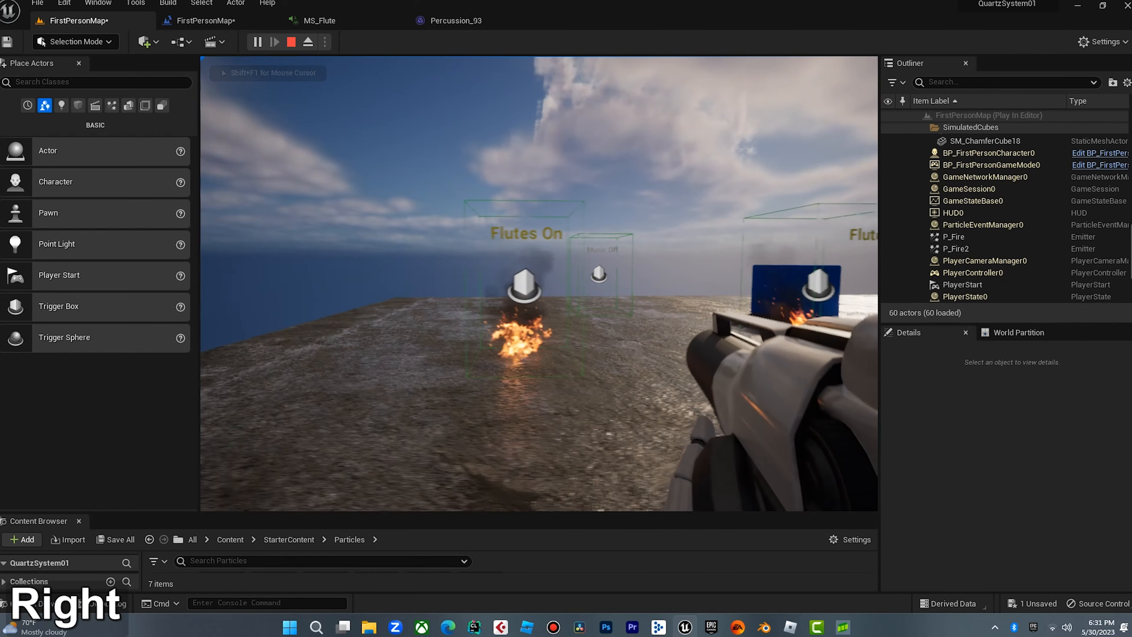
{"action": "key", "text": "Left"}
{"action": "key", "text": "Up"}
{"action": "key", "text": "Right"}
{"action": "key", "text": "Up"}
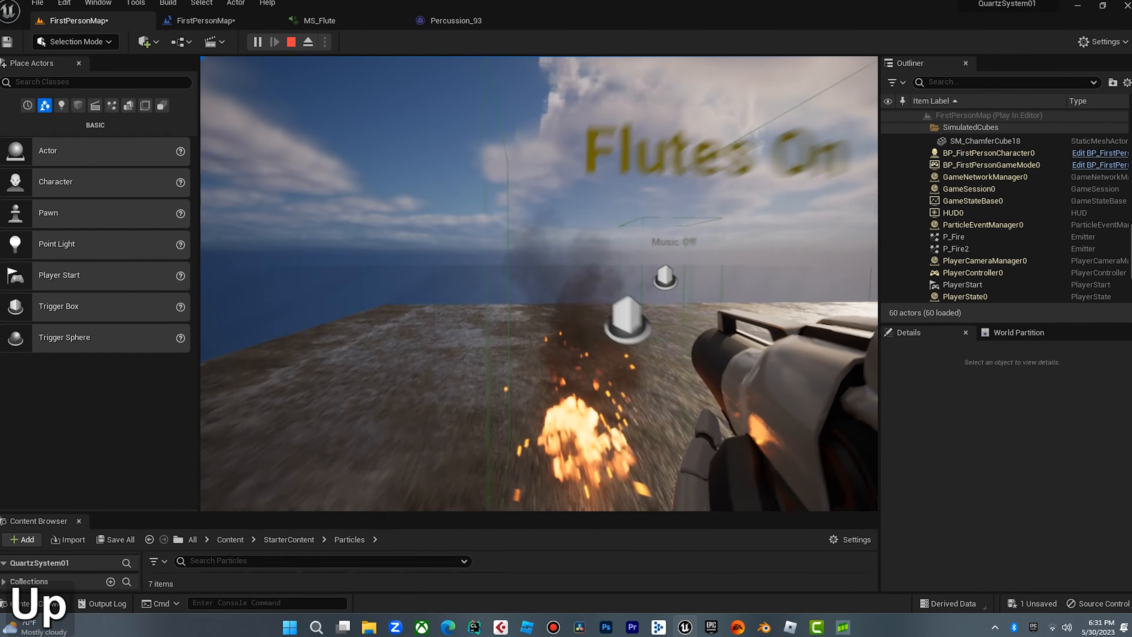
{"action": "key", "text": "Down"}
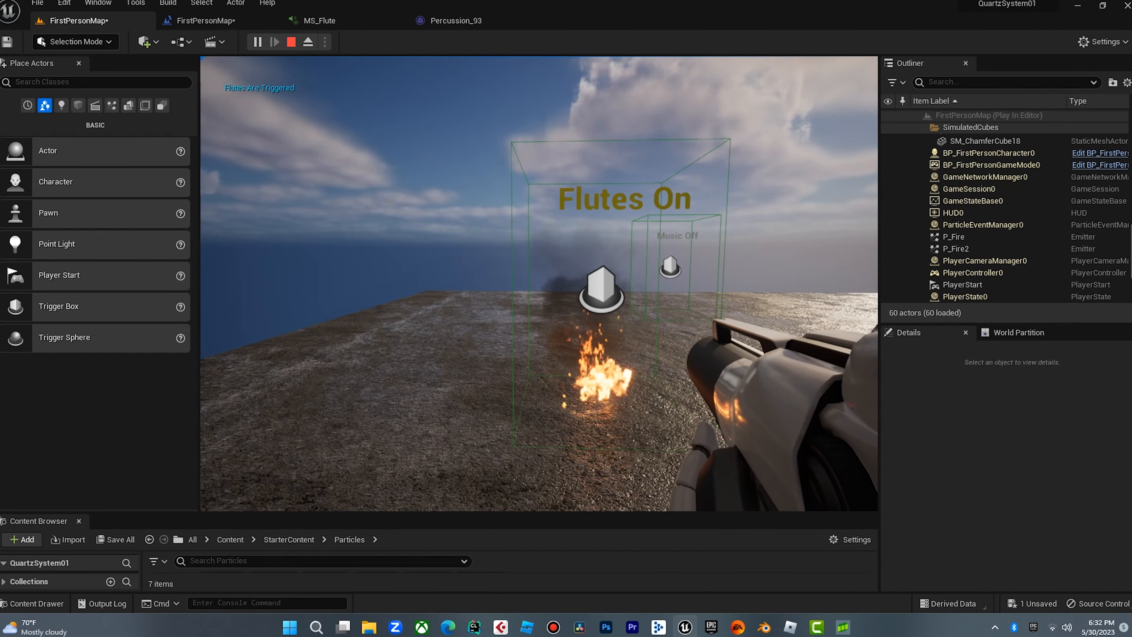
Step: Walk into the Flutes Off trigger box and back out to test muting the flutes, and stop the session
{"action": "key", "text": "Right"}
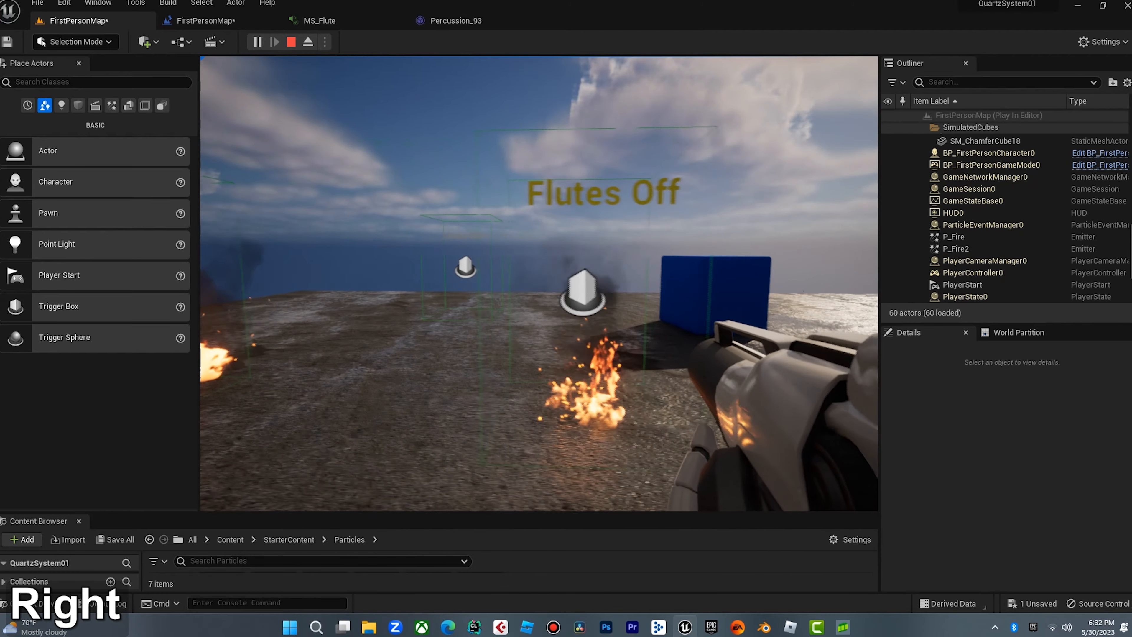
{"action": "key", "text": "Left"}
{"action": "key", "text": "Right"}
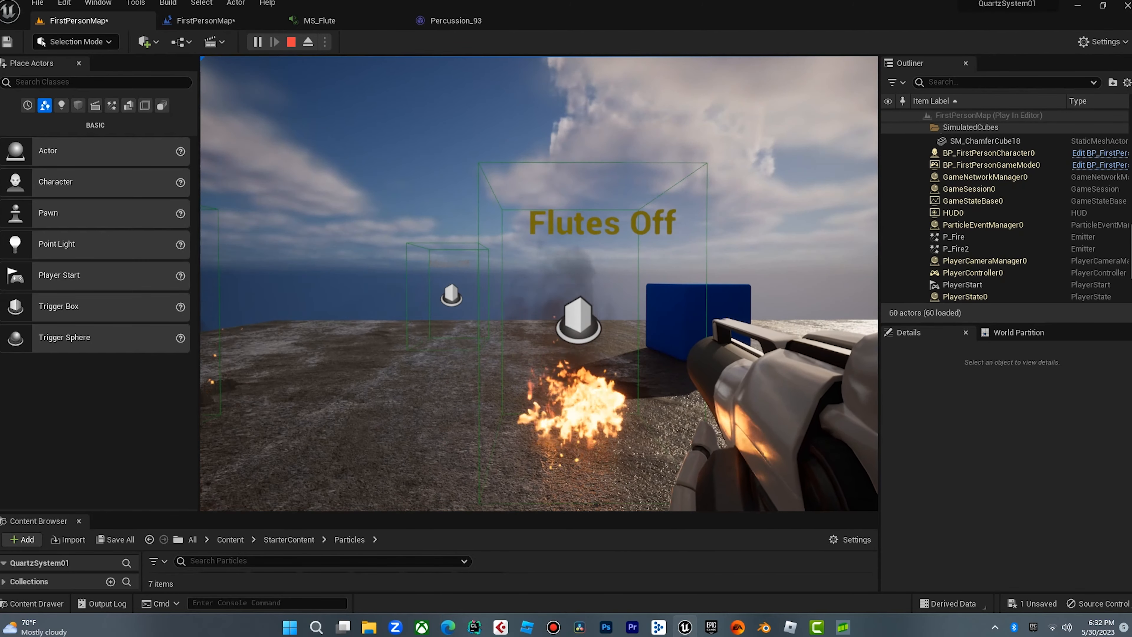
{"action": "key", "text": "Up"}
{"action": "key", "text": "Down"}
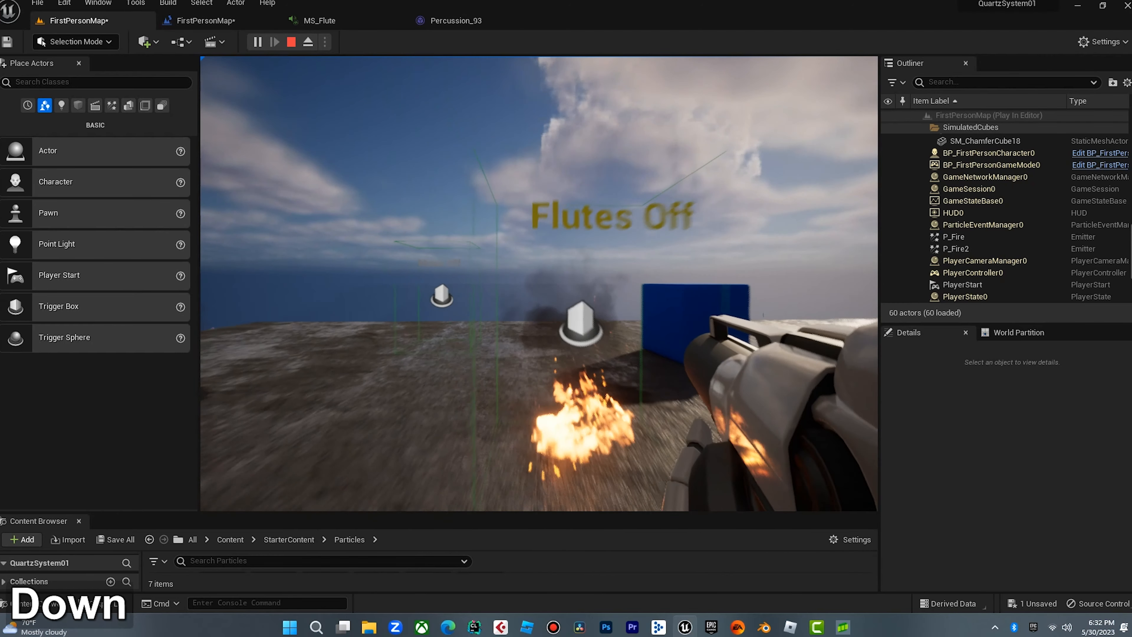
{"action": "key", "text": "Escape"}
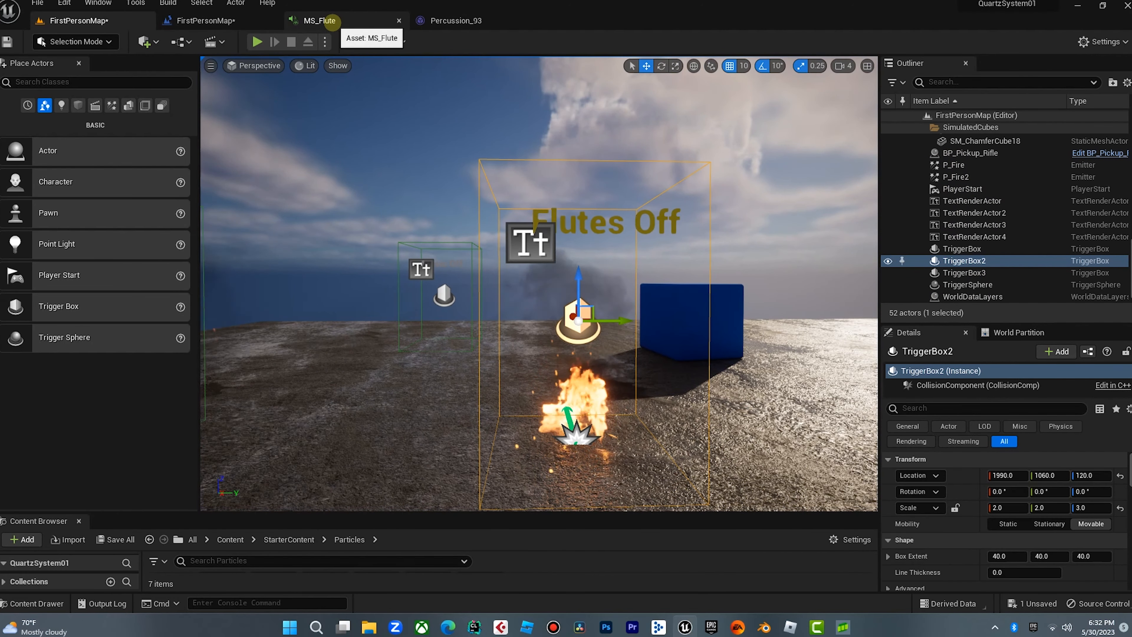
Step: Compile the level blueprint and move the Set Float Parameter and Flute nodes farther from the TriggerBox2 event
{"action": "left_click", "coordinate": [203, 21]}
{"action": "left_click", "coordinate": [67, 44]}
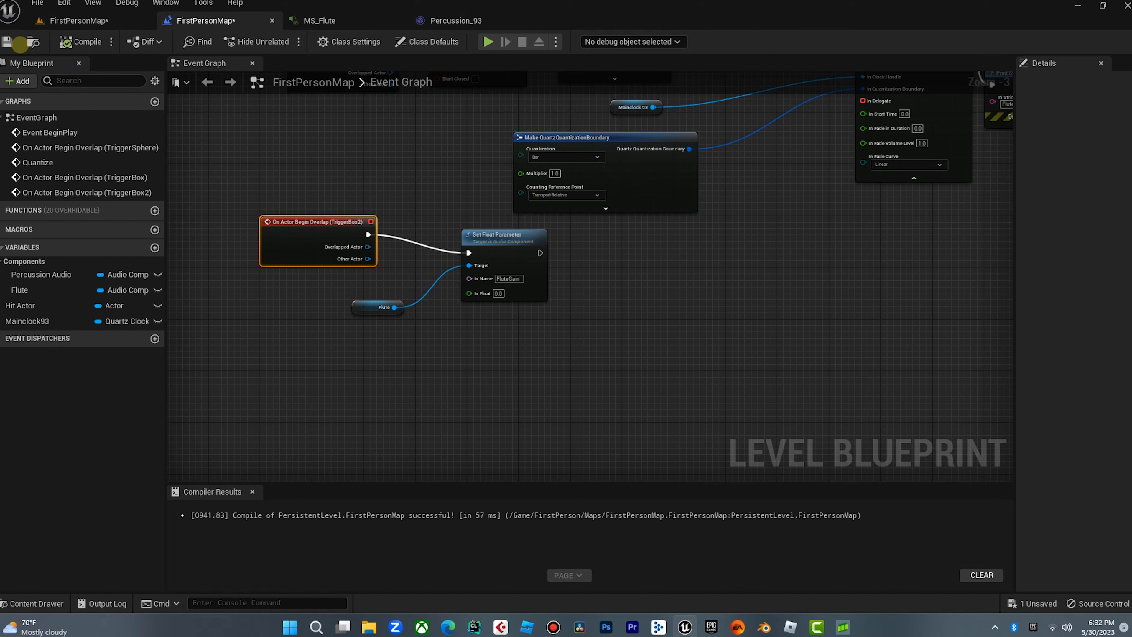
{"action": "left_click_drag", "start_coordinate": [493, 240], "coordinate": [577, 259]}
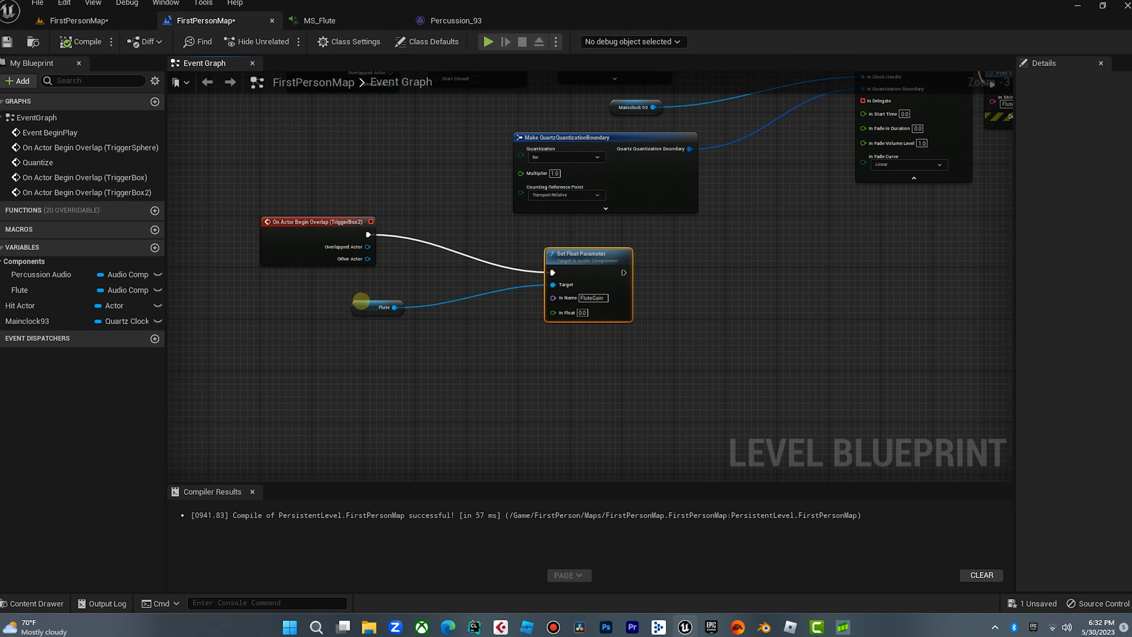
{"action": "left_click_drag", "start_coordinate": [362, 302], "coordinate": [344, 290]}
{"action": "right_click_drag", "start_coordinate": [497, 334], "coordinate": [559, 306]}
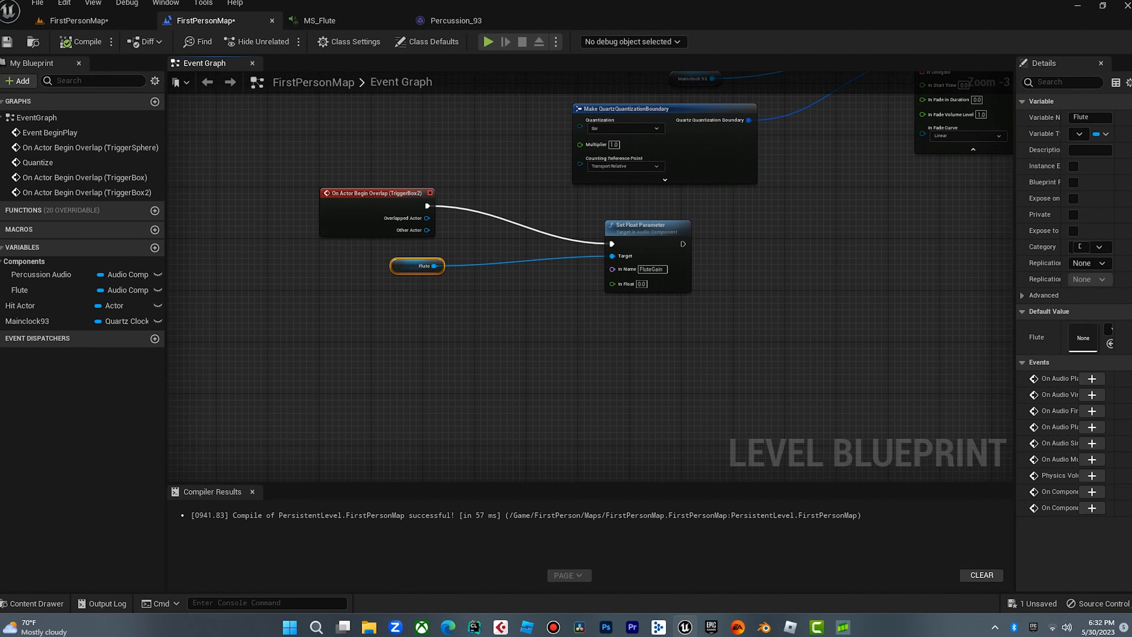
Step: Add a Timeline node below the Flute variable node and name it lerp
{"action": "right_click", "coordinate": [464, 301]}
{"action": "type", "text": "tim"}
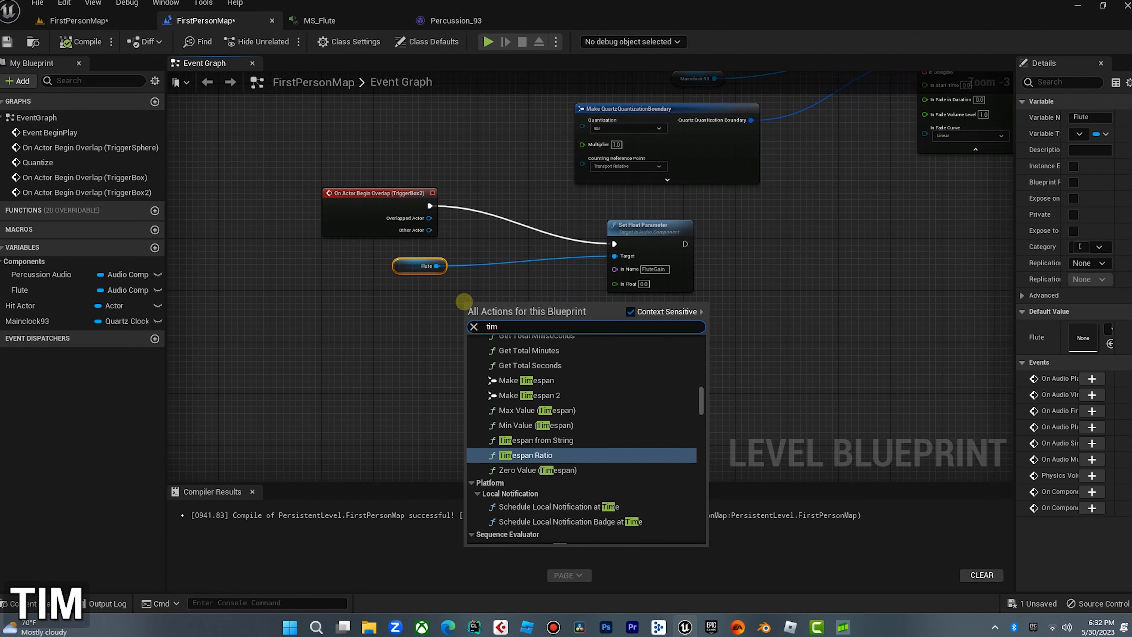
{"action": "type", "text": "eline"}
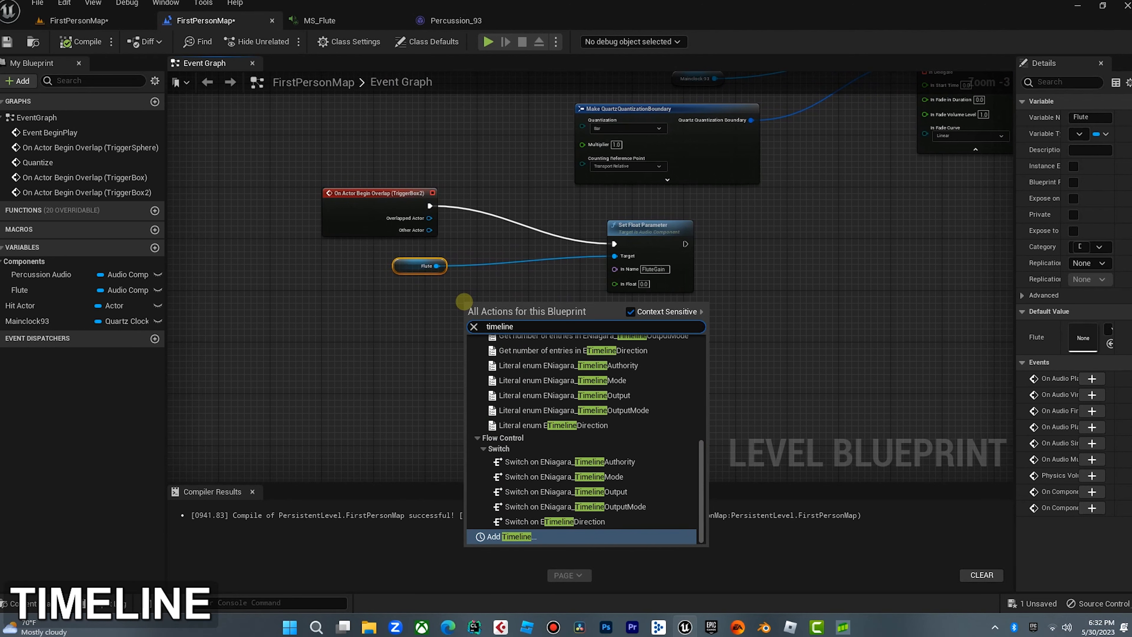
{"action": "left_click", "coordinate": [498, 535]}
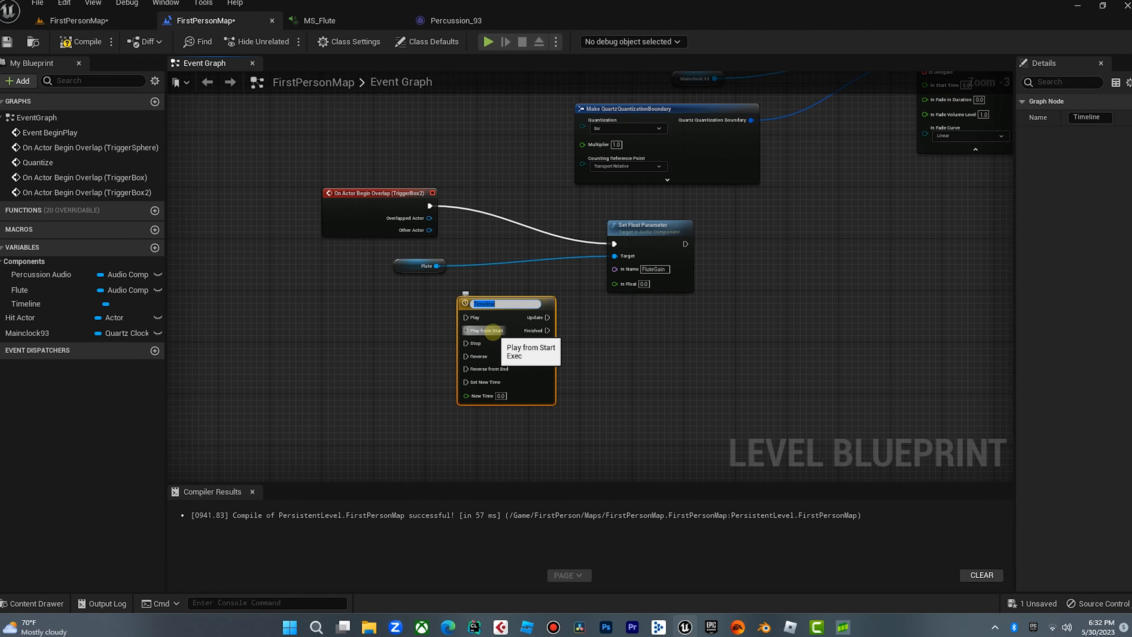
{"action": "key", "text": "shift"}
{"action": "key", "text": "Return"}
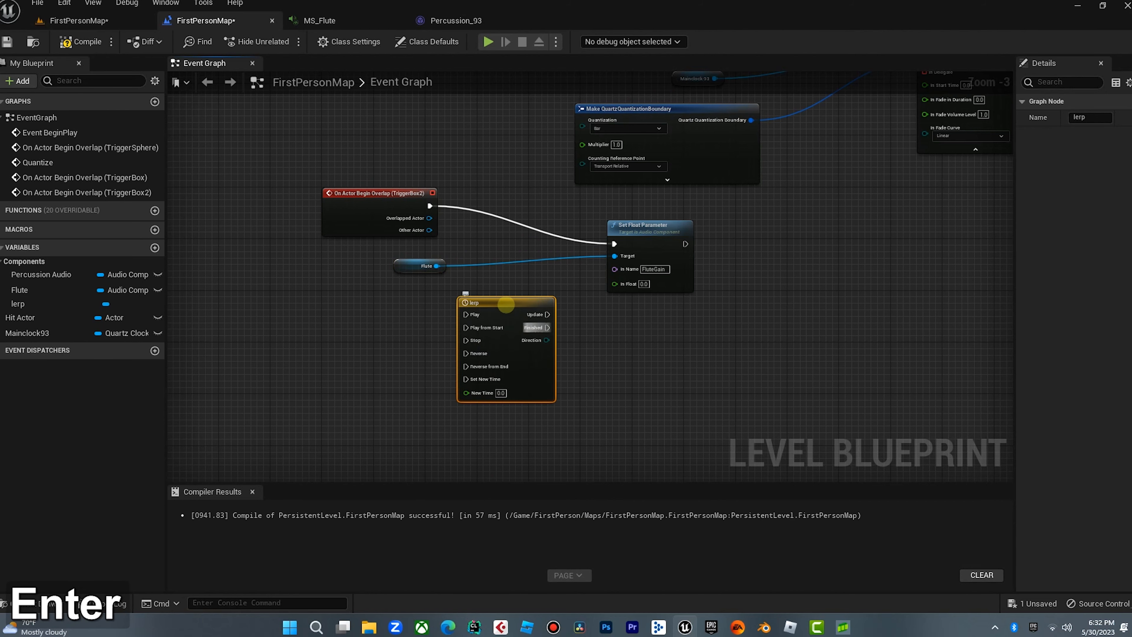
Step: Open the lerp timeline, add a float track with its default name, and set the timeline length to 1.00
{"action": "double_click", "coordinate": [496, 302]}
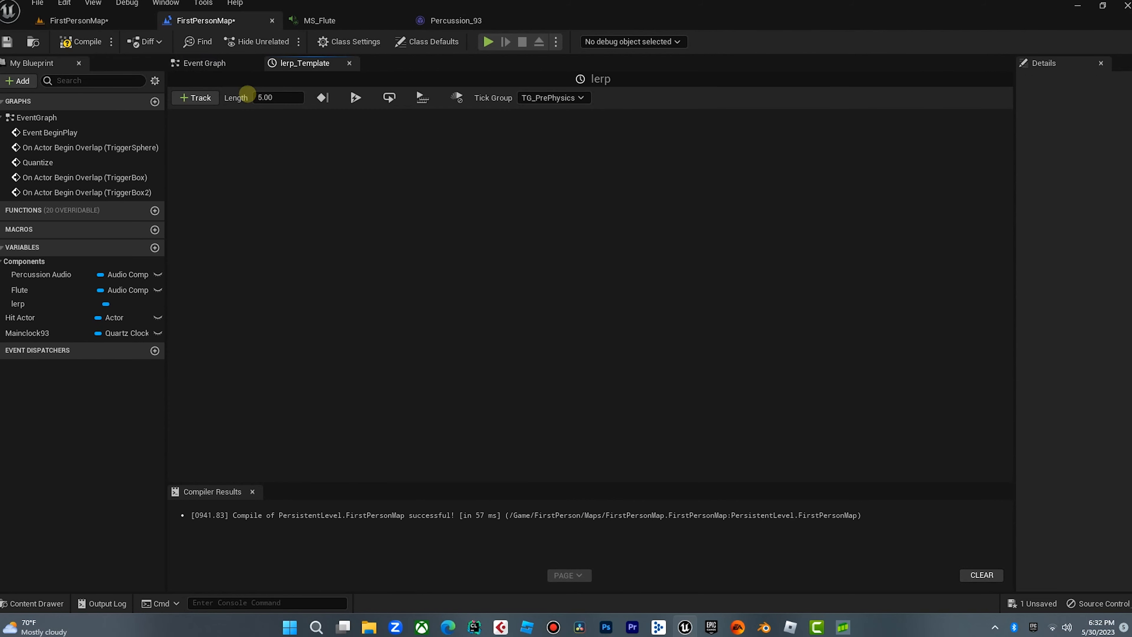
{"action": "left_click", "coordinate": [203, 97]}
{"action": "left_click", "coordinate": [210, 116]}
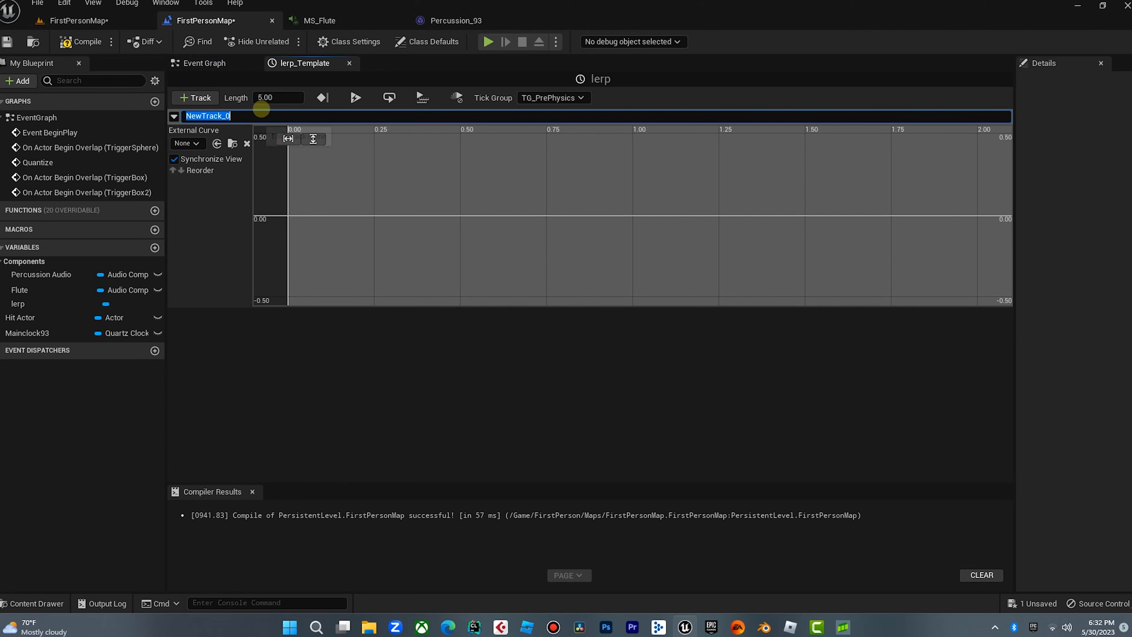
{"action": "key", "text": "Return"}
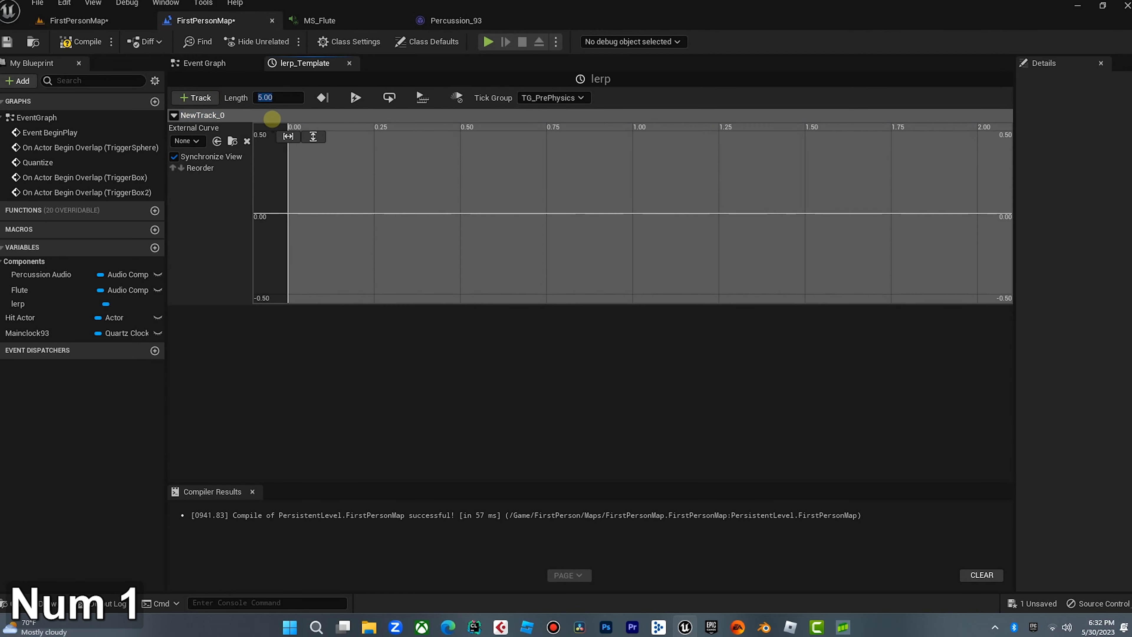
{"action": "type", "text": "1"}
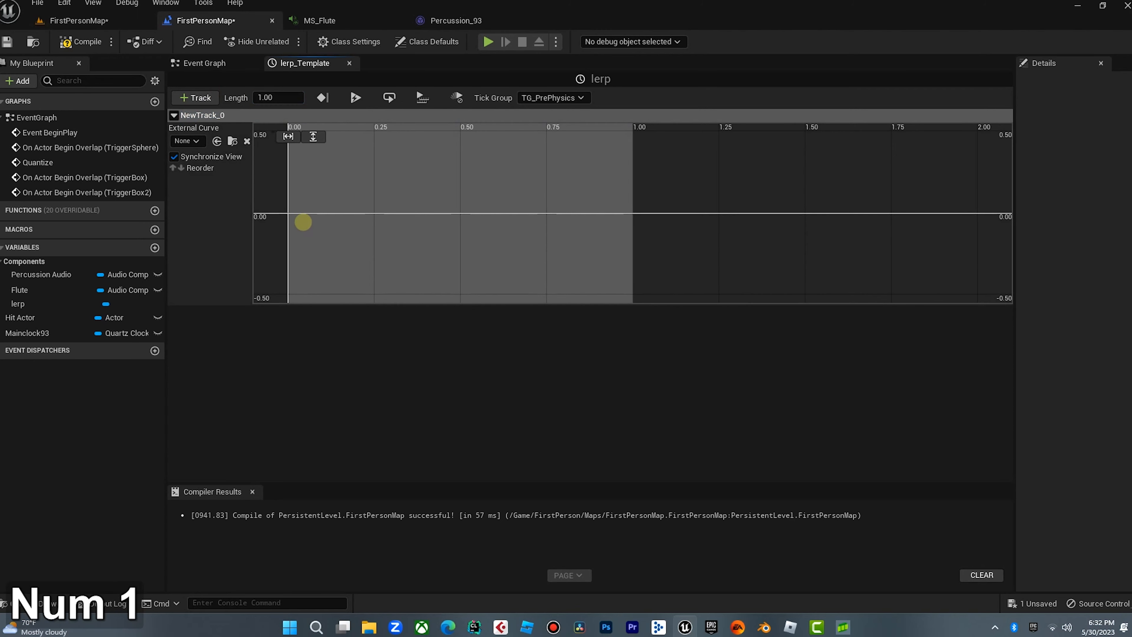
Step: Add a key at the start of the float track with time 0.0 and value 0.0
{"action": "right_click", "coordinate": [292, 216]}
{"action": "left_click", "coordinate": [338, 238]}
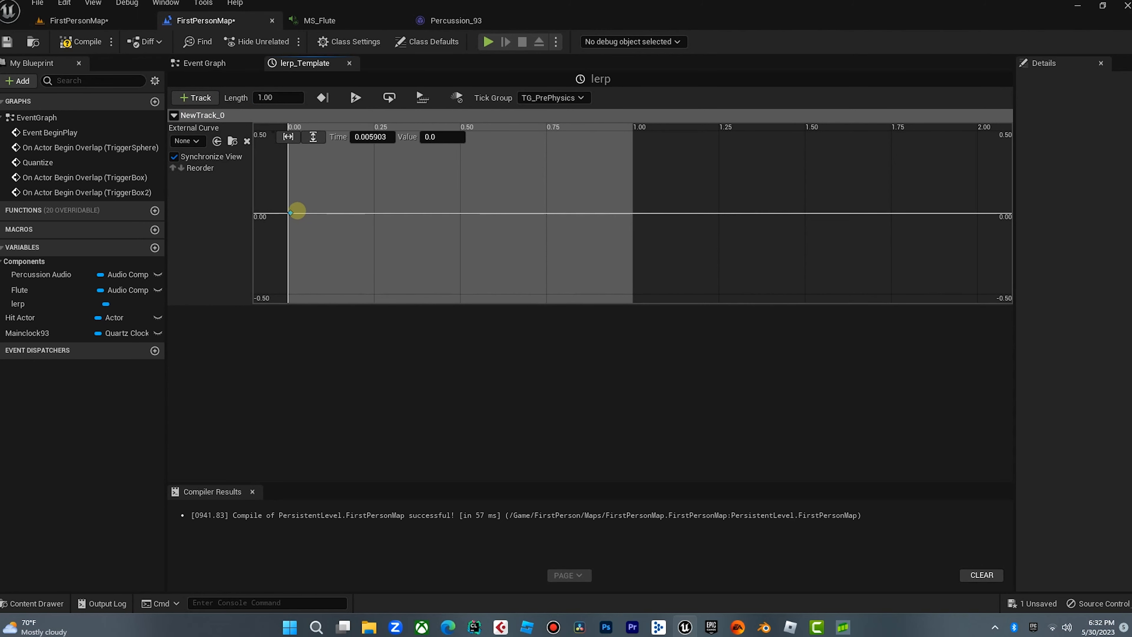
{"action": "type", "text": "0"}
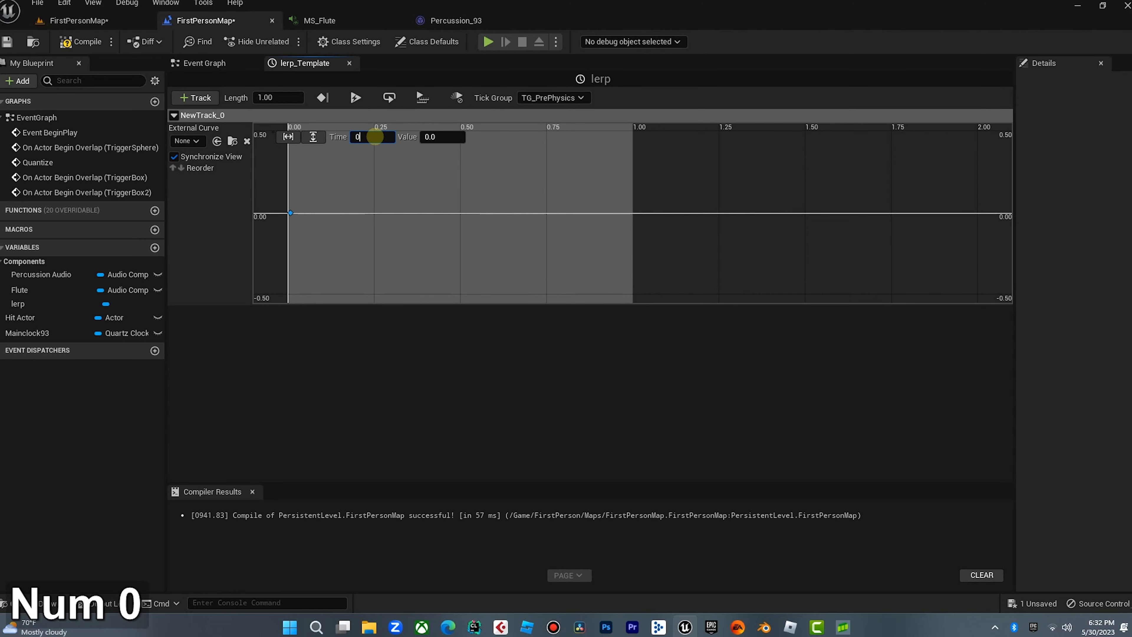
{"action": "key", "text": "Return"}
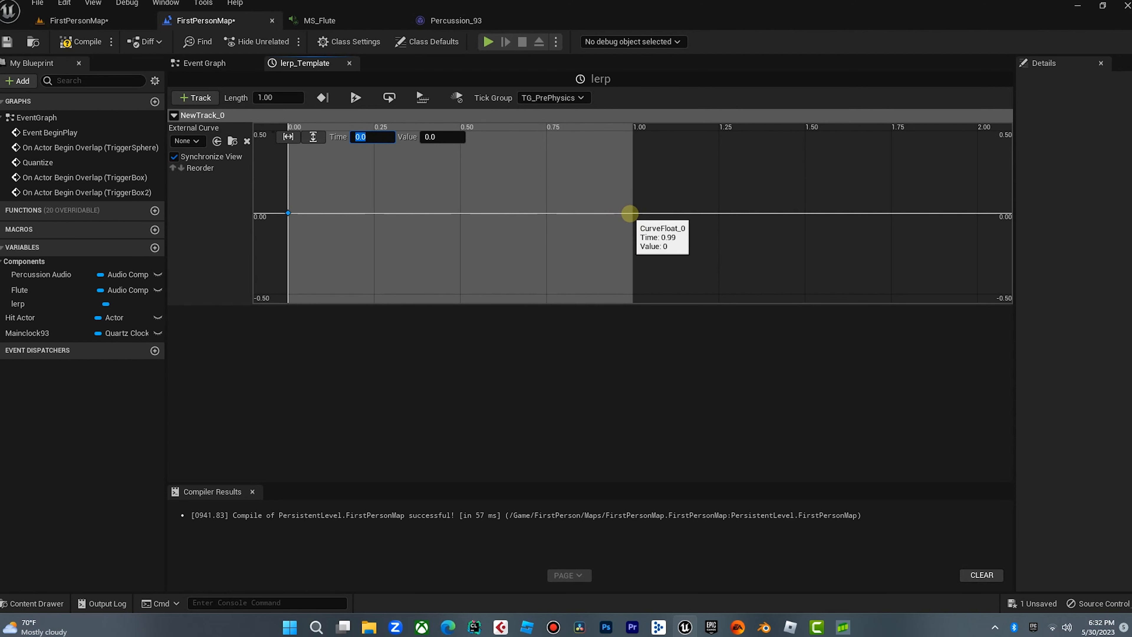
Step: Add a second key with value 1.0 at about 1 second on the float track, and compile the blueprint
{"action": "right_click", "coordinate": [632, 212]}
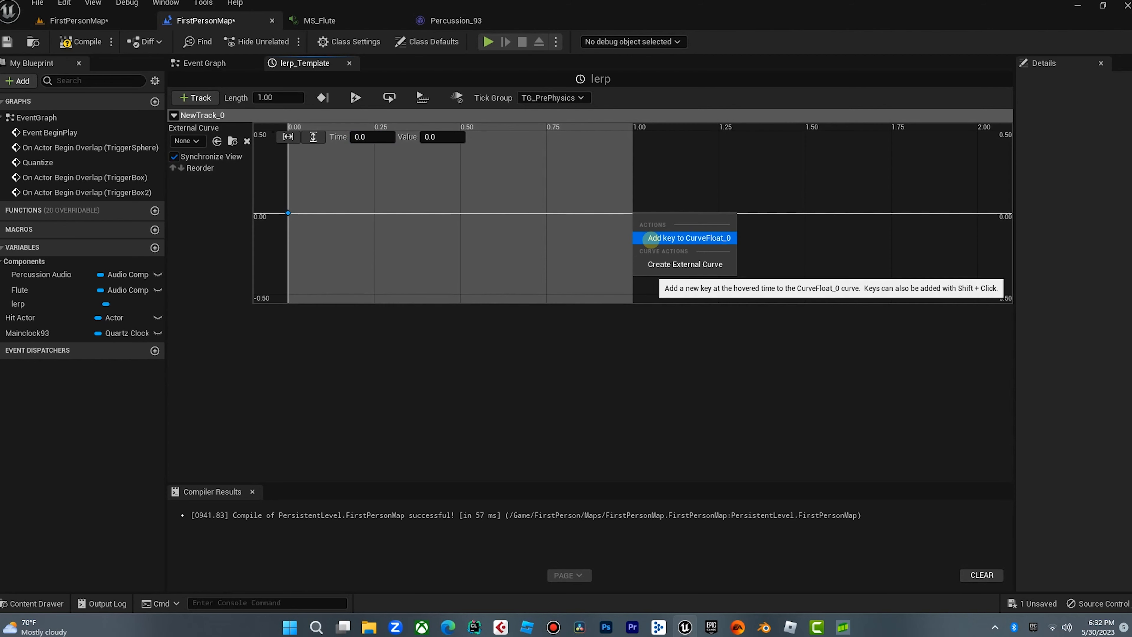
{"action": "left_click", "coordinate": [655, 238]}
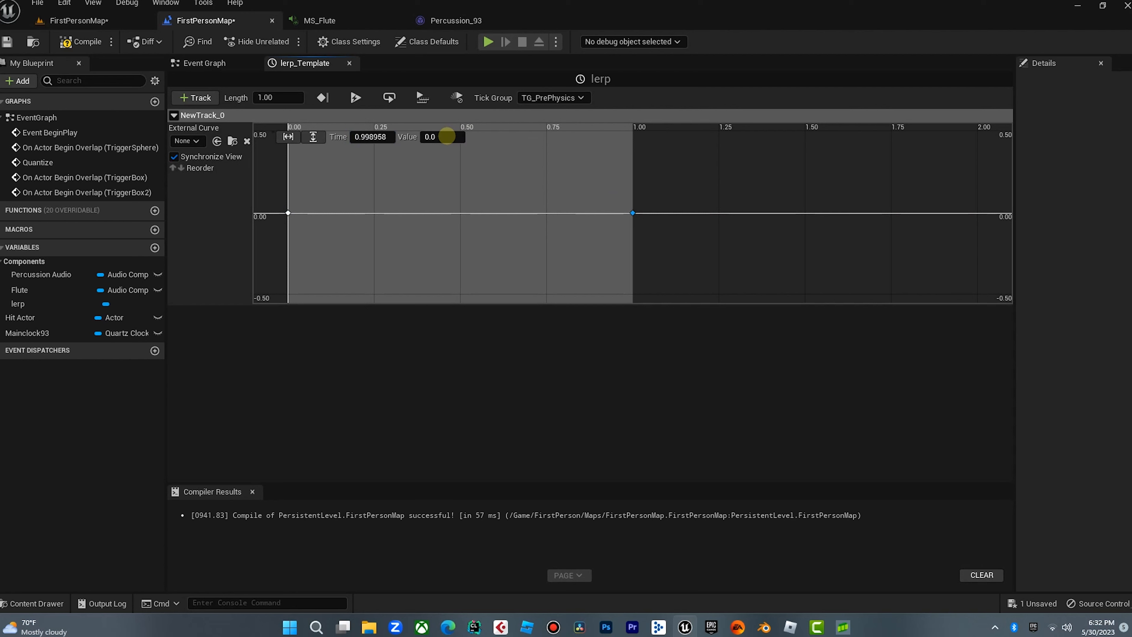
{"action": "type", "text": "1"}
{"action": "scroll", "coordinate": [466, 259], "scroll_direction": "down", "scroll_amount": 6}
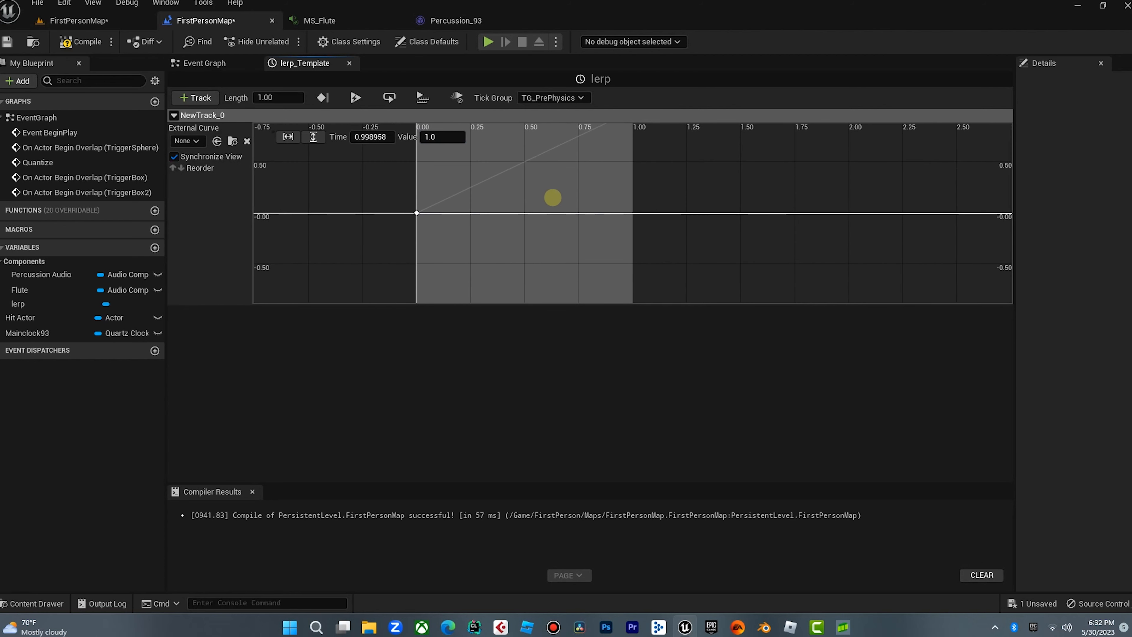
{"action": "right_click_drag", "start_coordinate": [553, 198], "coordinate": [526, 227]}
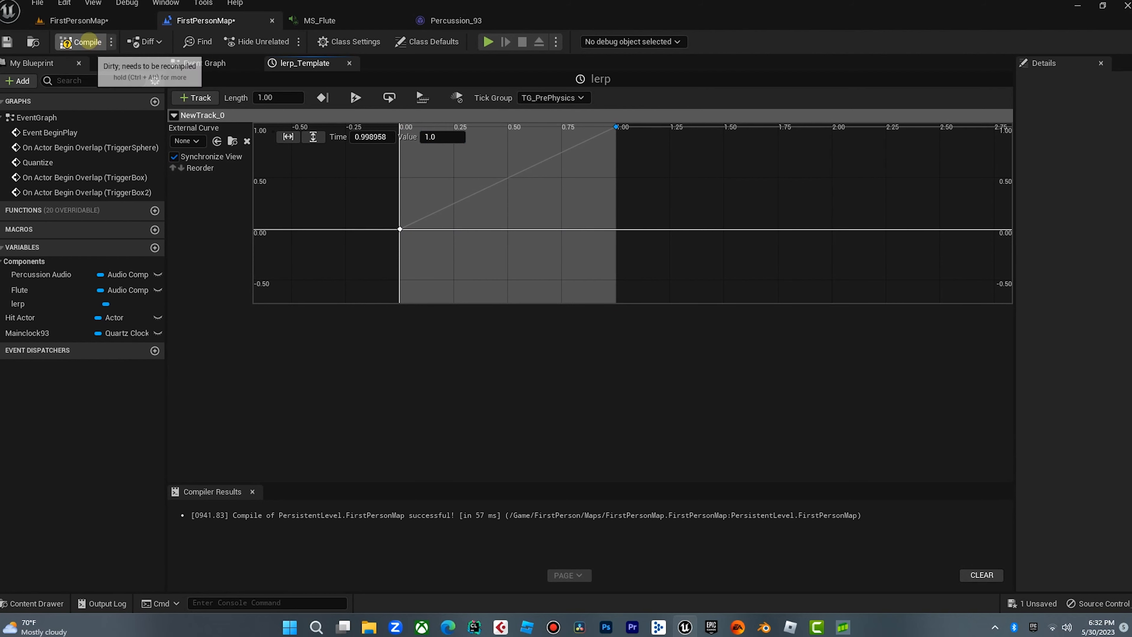
{"action": "left_click", "coordinate": [87, 41]}
Step: In the event graph, route the TriggerBox2 overlap through the lerp timeline's Play and Update into Set Float Parameter, spacing the nodes apart
{"action": "left_click", "coordinate": [221, 65]}
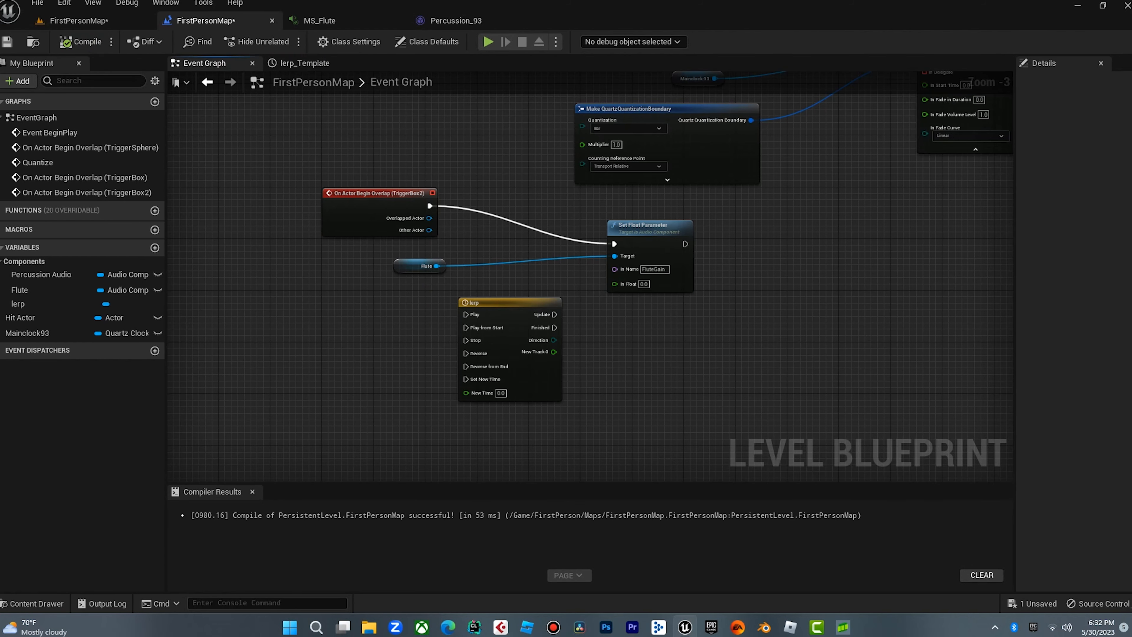
{"action": "right_click_drag", "start_coordinate": [492, 301], "coordinate": [495, 258]}
{"action": "left_click", "coordinate": [496, 258]}
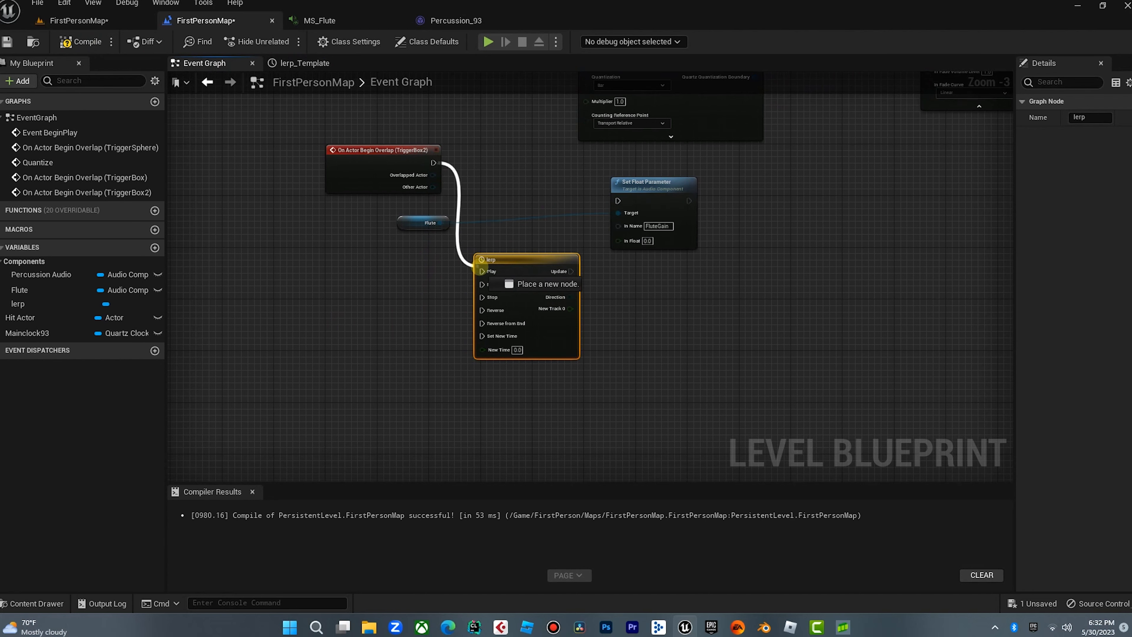
{"action": "left_click_drag", "start_coordinate": [503, 258], "coordinate": [502, 156]}
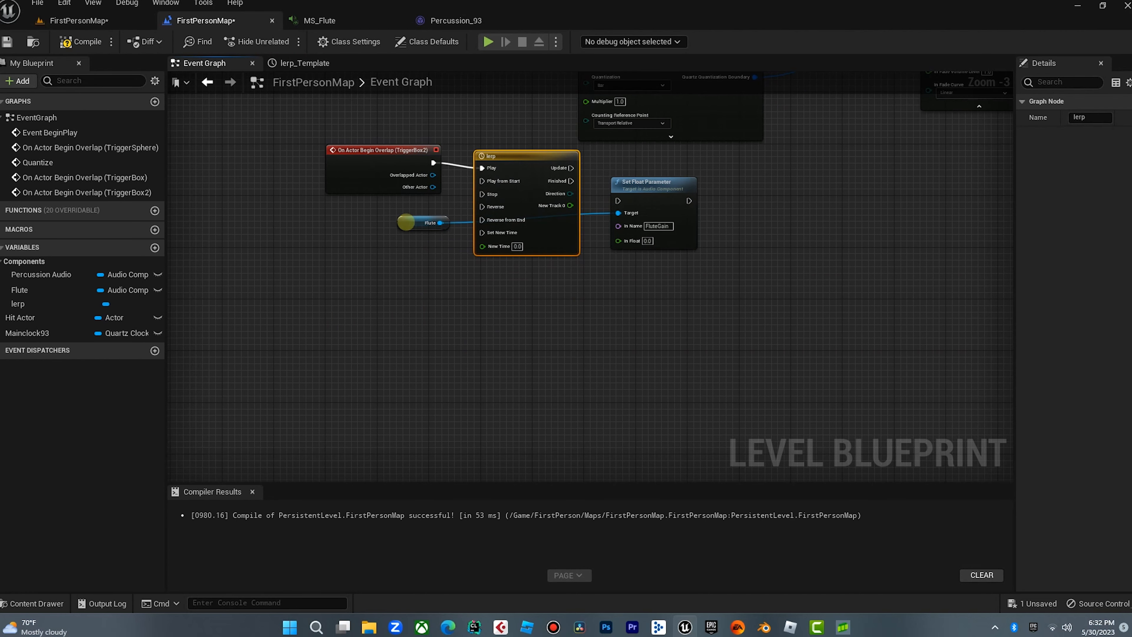
{"action": "left_click_drag", "start_coordinate": [424, 223], "coordinate": [521, 313]}
{"action": "left_click_drag", "start_coordinate": [650, 183], "coordinate": [747, 171]}
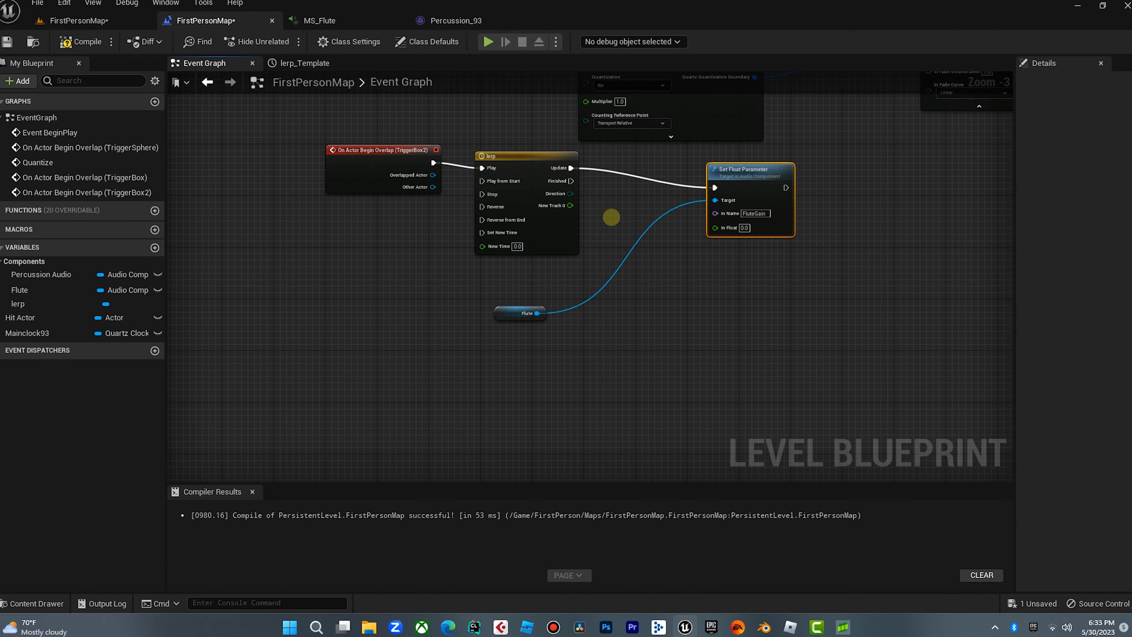
{"action": "right_click_drag", "start_coordinate": [611, 218], "coordinate": [555, 197]}
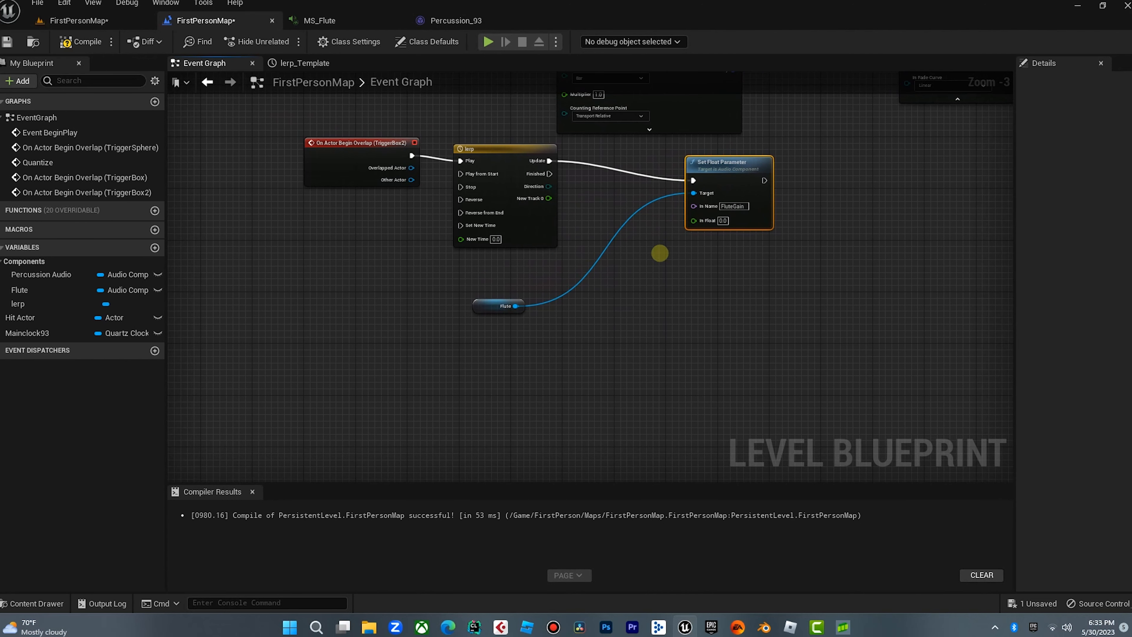
{"action": "right_click", "coordinate": [638, 257]}
{"action": "type", "text": "in"}
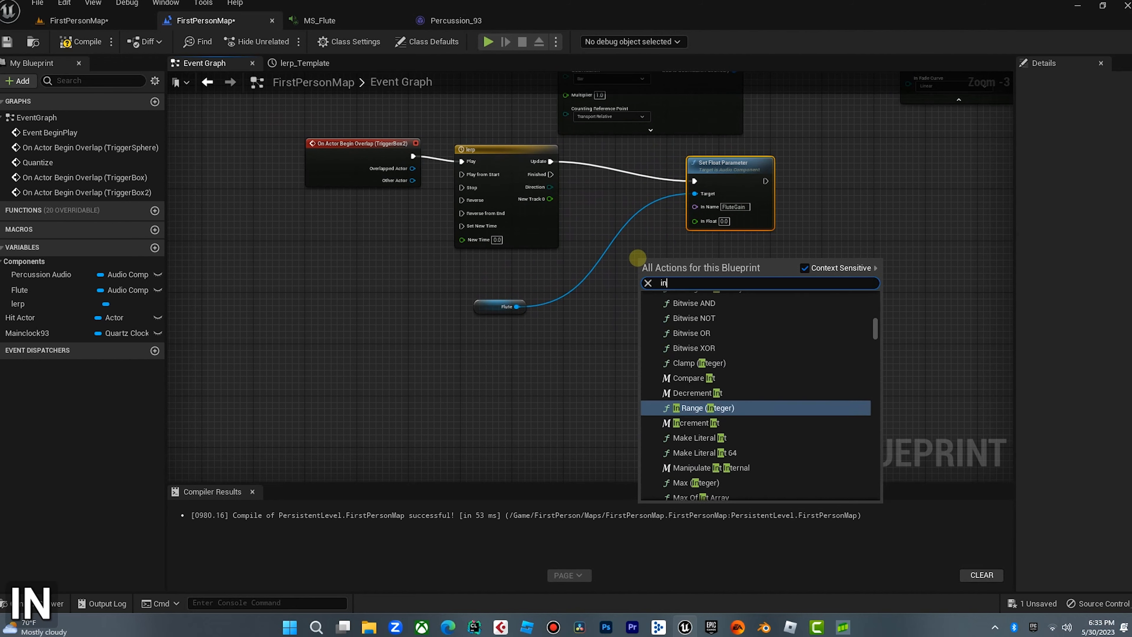
{"action": "type", "text": "terp"}
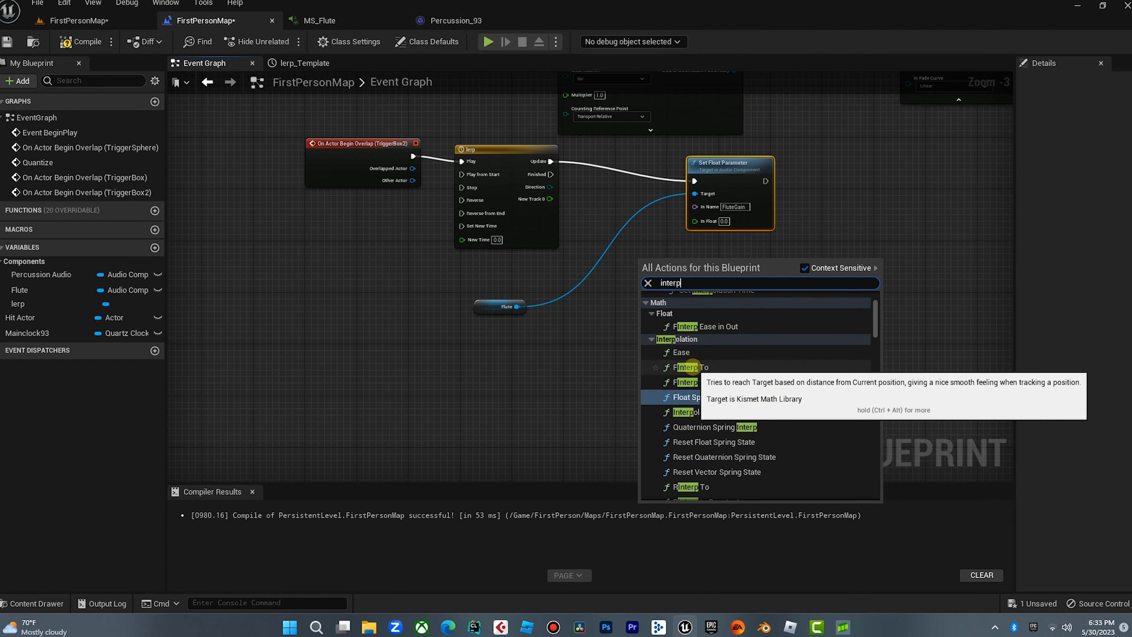
{"action": "left_click", "coordinate": [695, 367]}
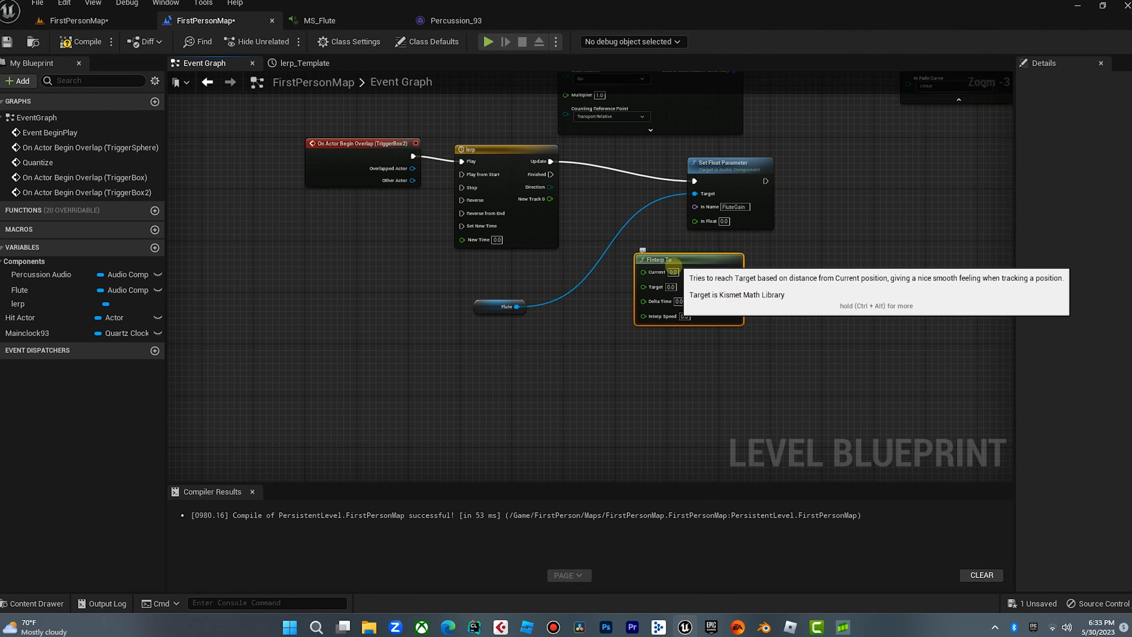
{"action": "key", "text": "Delete"}
Step: Add a Lerp node feeding the In Float input of Set Float Parameter, with A at 1.0 and B at 0.0
{"action": "left_click_drag", "start_coordinate": [693, 222], "coordinate": [626, 289]}
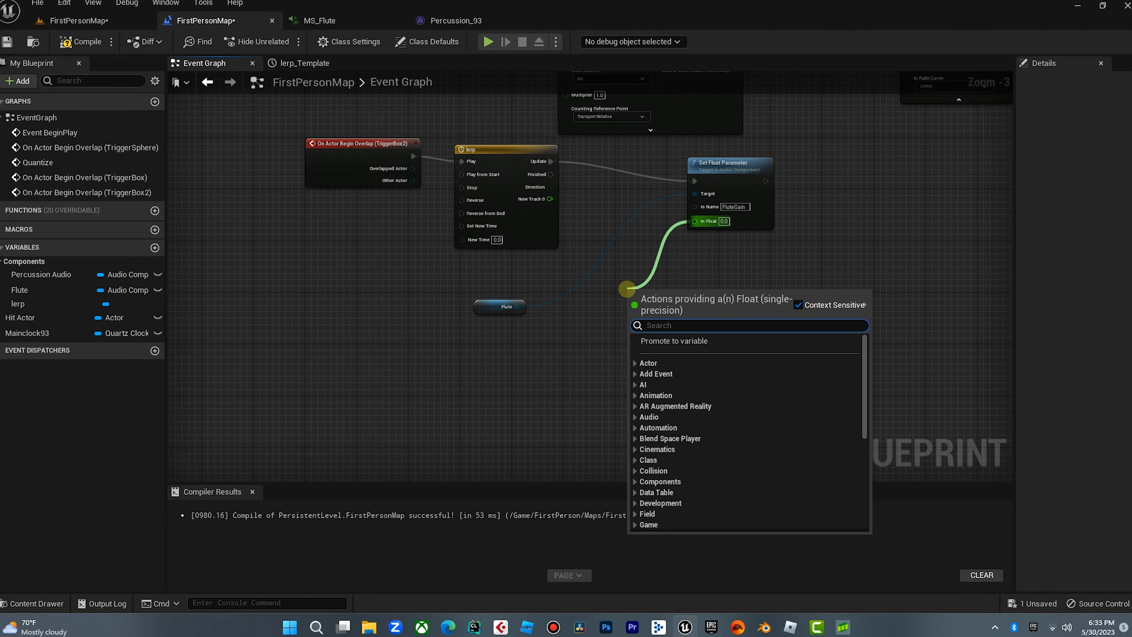
{"action": "type", "text": "lerp"}
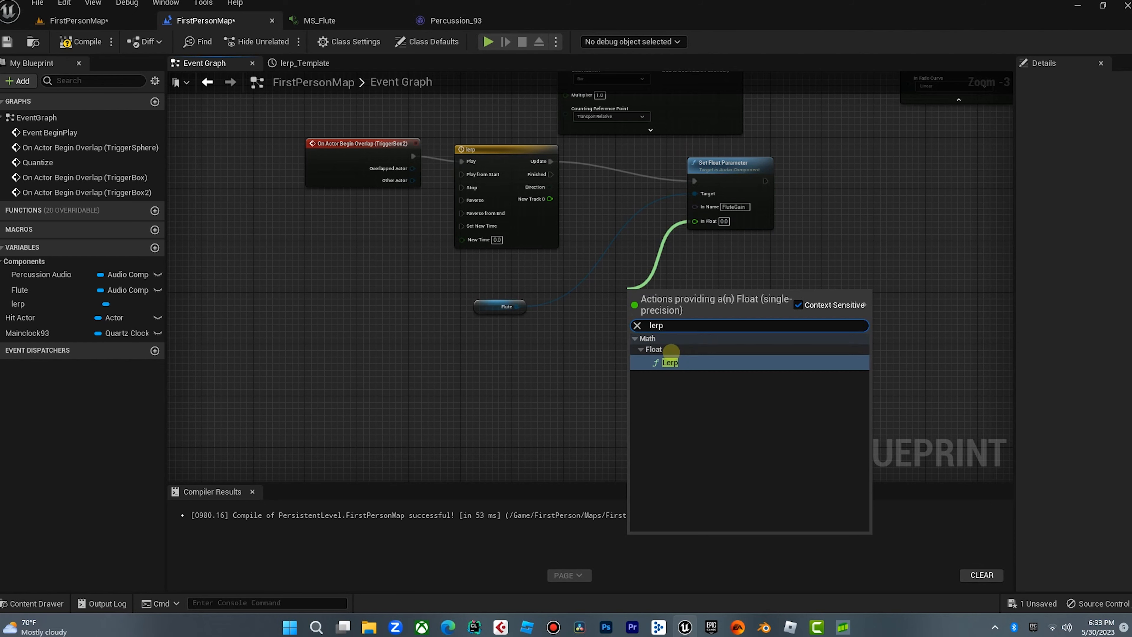
{"action": "left_click", "coordinate": [670, 362]}
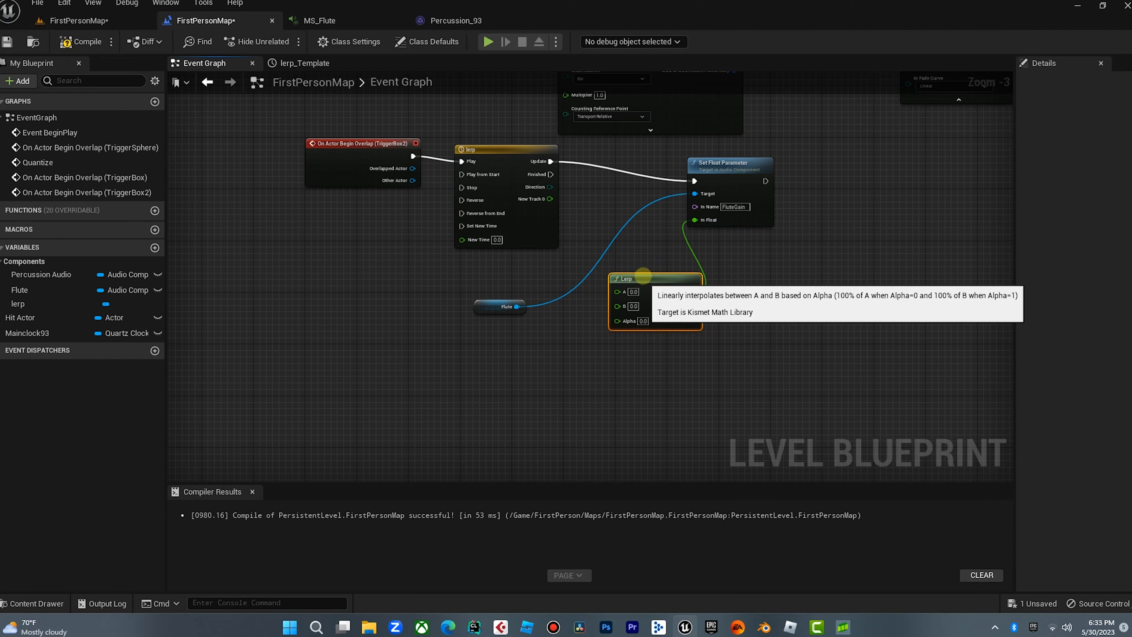
{"action": "left_click_drag", "start_coordinate": [647, 319], "coordinate": [633, 299]}
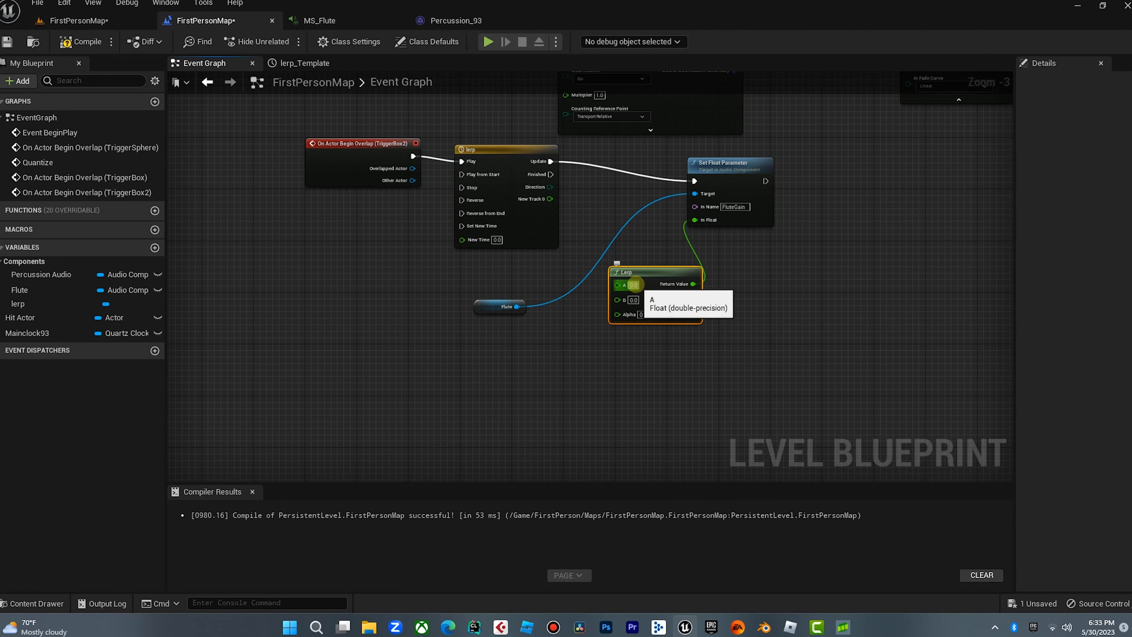
{"action": "type", "text": "1"}
{"action": "left_click", "coordinate": [633, 299]}
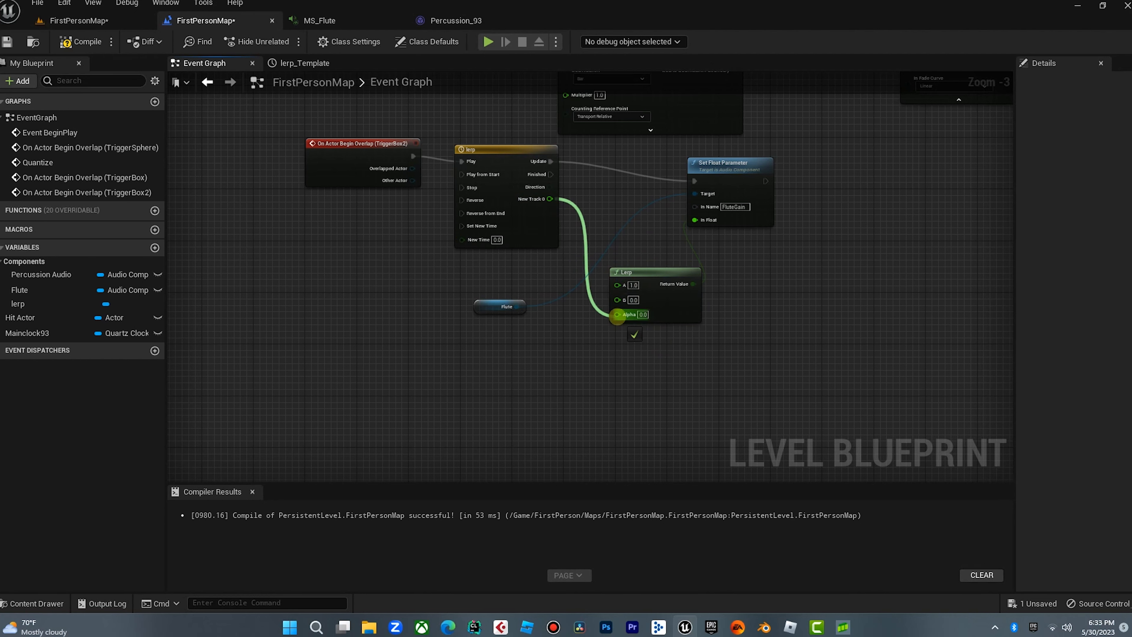
Step: Connect the timeline's New Track 0 output to the Lerp's Alpha, move the Lerp beside the timeline, and save the compiled blueprint
{"action": "left_click_drag", "start_coordinate": [617, 316], "coordinate": [617, 316]}
{"action": "left_click_drag", "start_coordinate": [637, 273], "coordinate": [618, 201]}
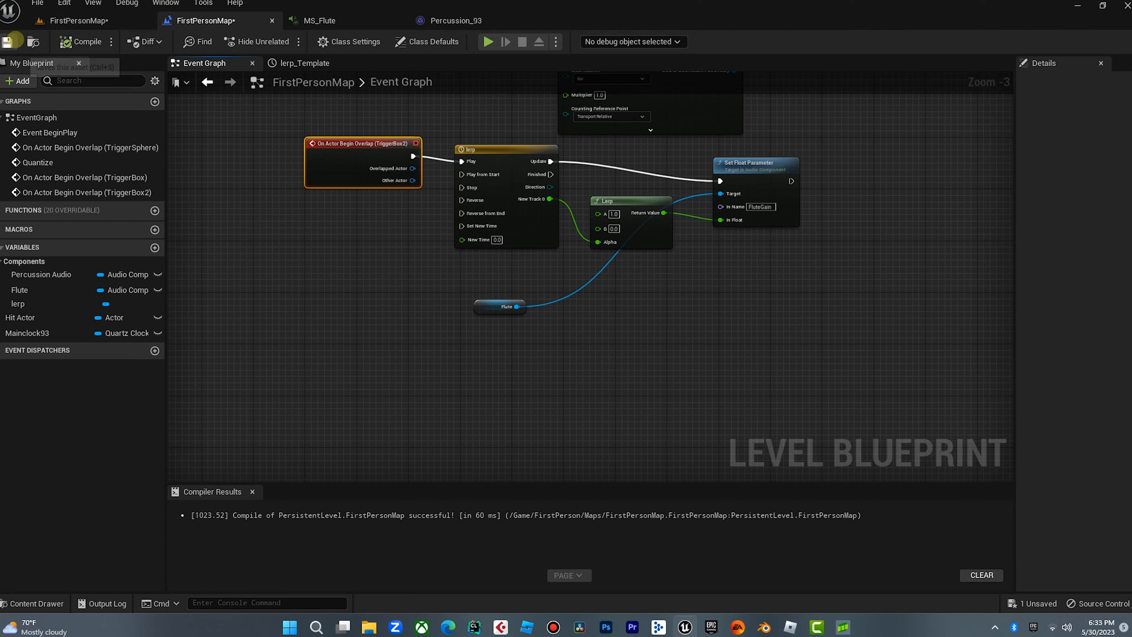
{"action": "left_click", "coordinate": [13, 41]}
Step: Play the level from the map editor and walk into the Flutes On trigger box to start the flutes
{"action": "left_click", "coordinate": [84, 20]}
{"action": "left_click", "coordinate": [259, 42]}
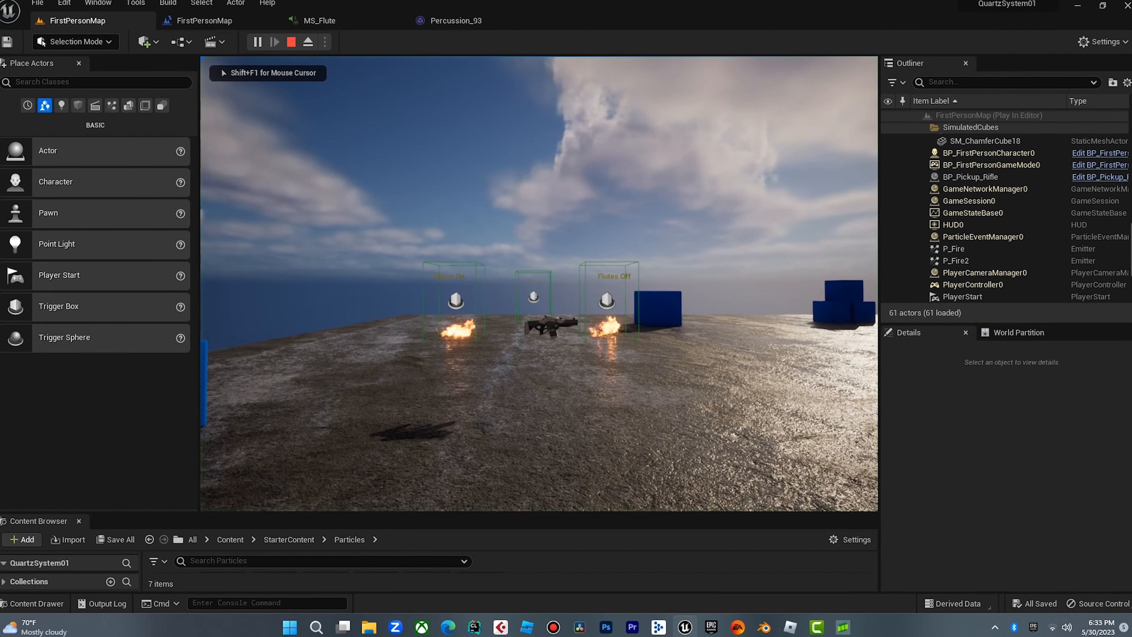
{"action": "key", "text": "Up"}
{"action": "key", "text": "Left"}
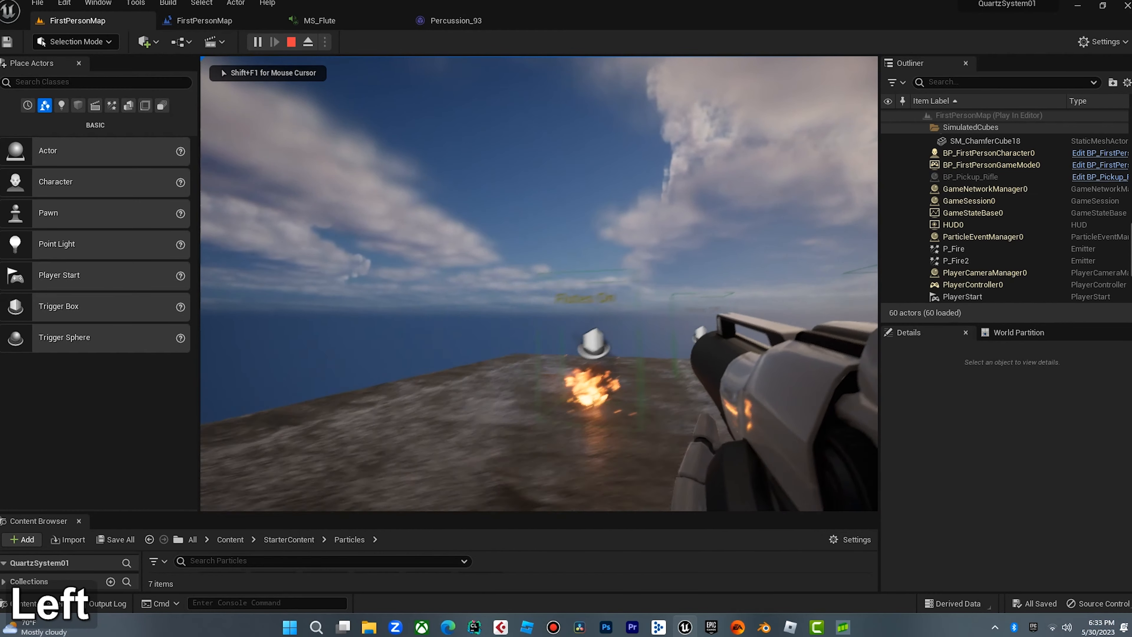
{"action": "key", "text": "Up"}
{"action": "key", "text": "Down"}
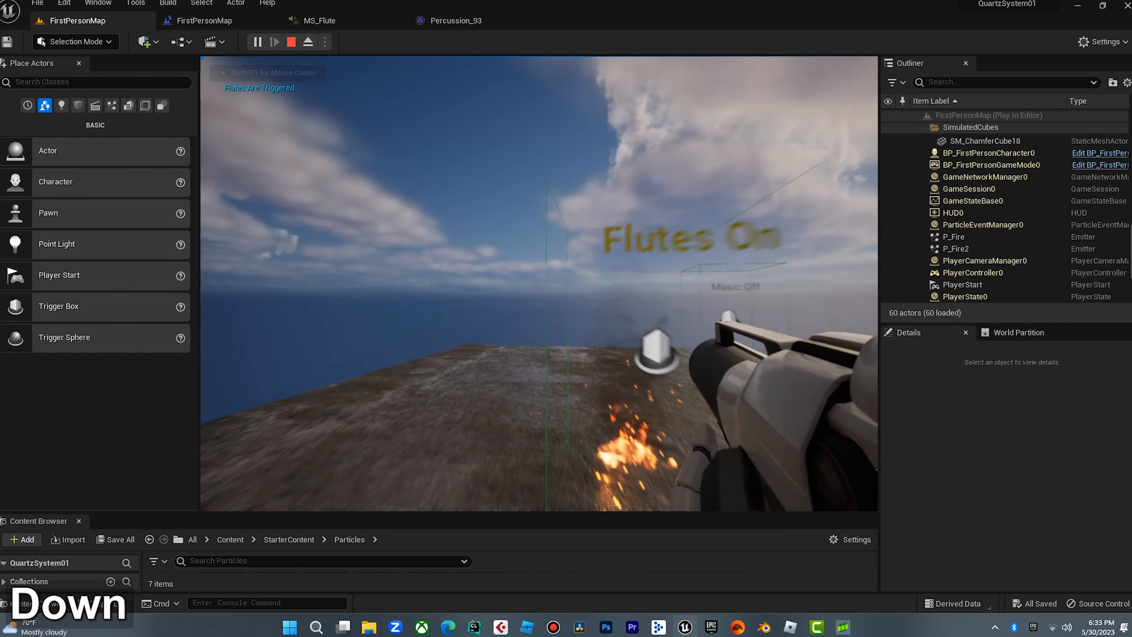
Step: Walk into the Flutes Off trigger box and back out to test the flute fade-out, and stop the session
{"action": "key", "text": "Right"}
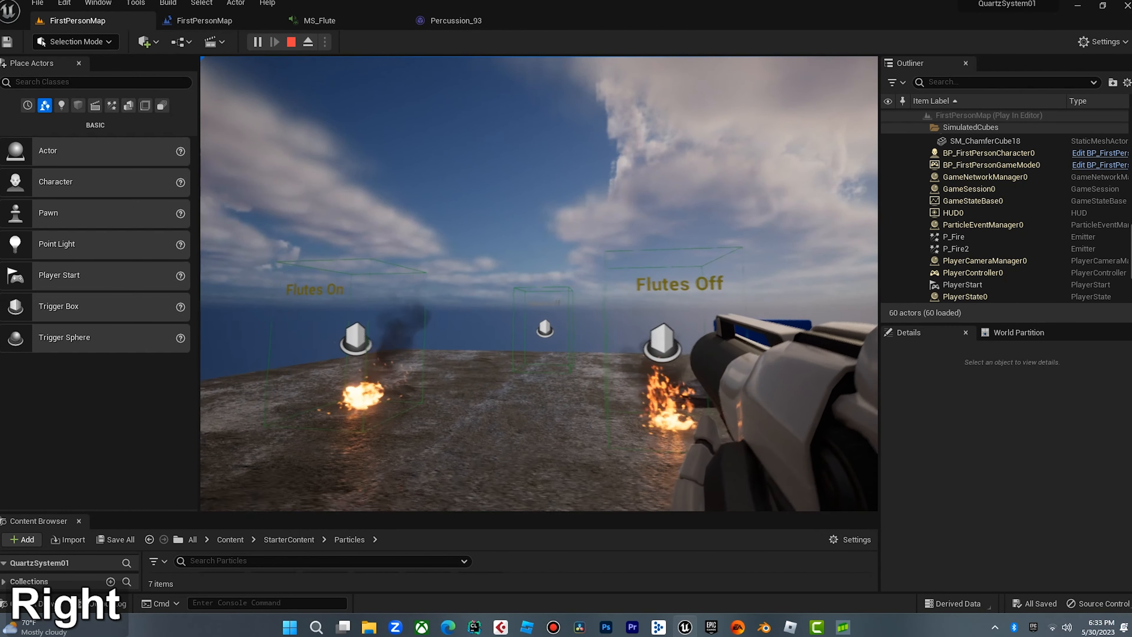
{"action": "key", "text": "Left"}
{"action": "key", "text": "Right"}
{"action": "key", "text": "Up"}
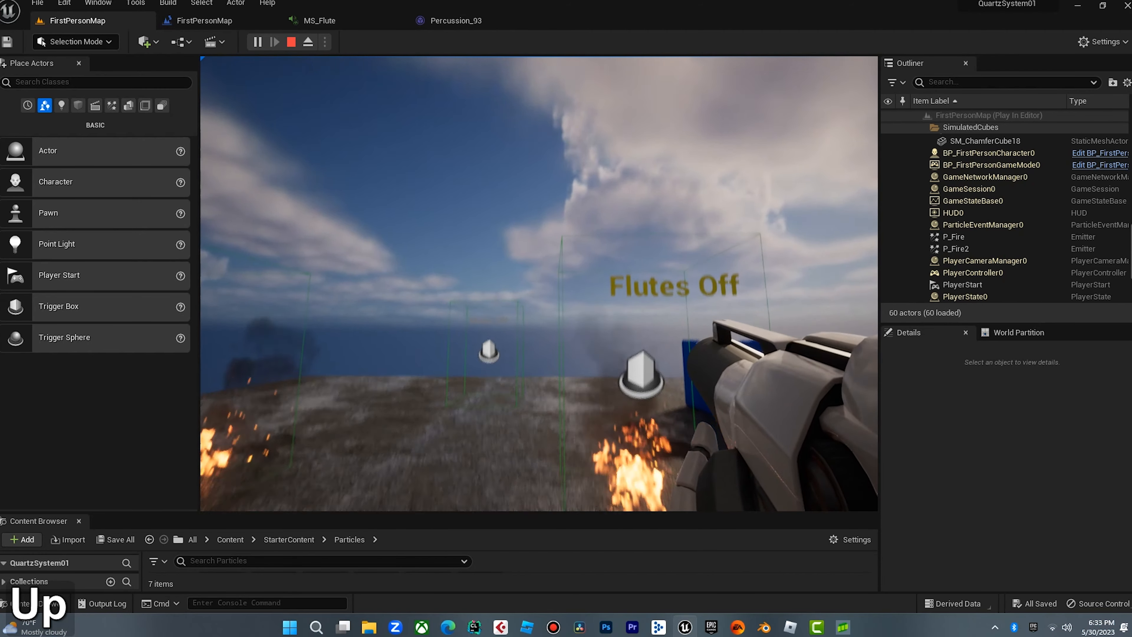
{"action": "key", "text": "Up"}
{"action": "key", "text": "Down"}
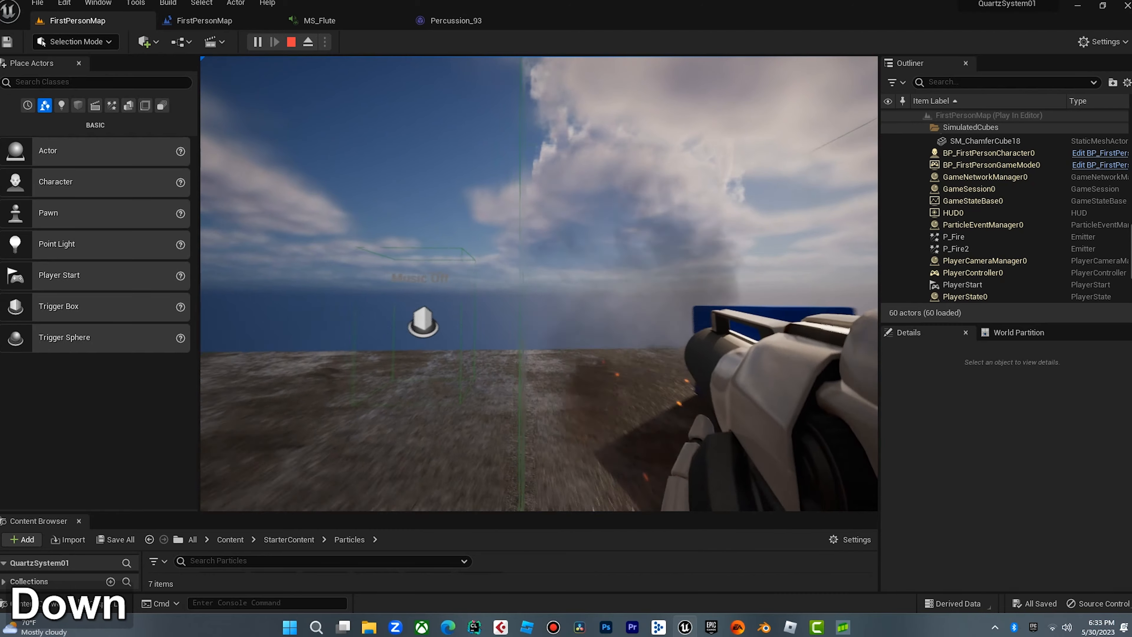
{"action": "key", "text": "Left"}
{"action": "key", "text": "Right"}
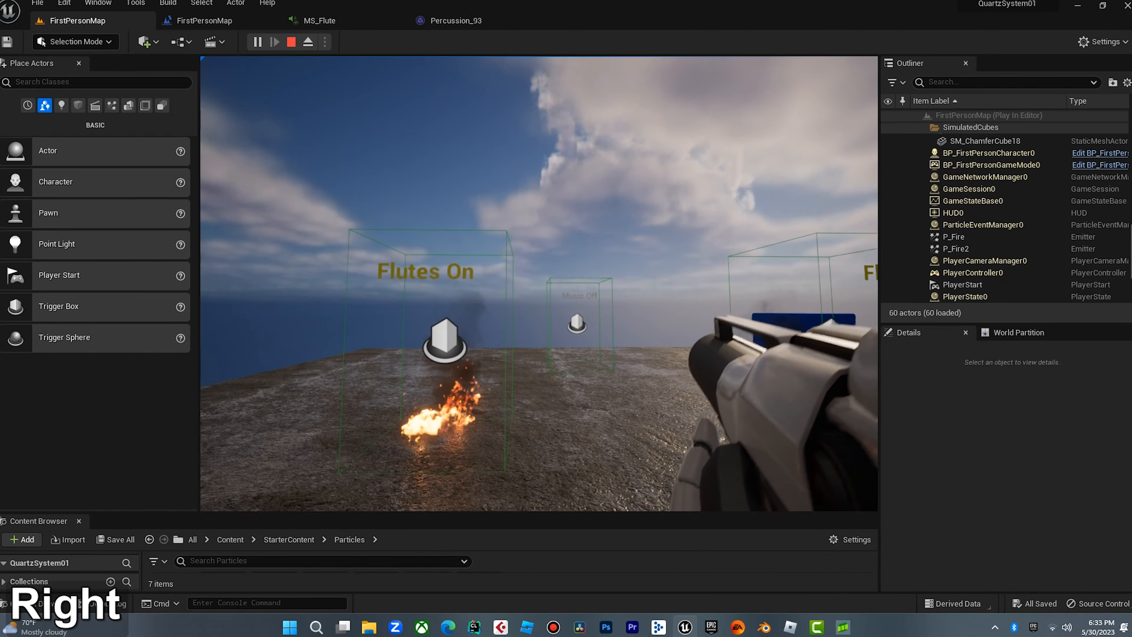
{"action": "key", "text": "Escape"}
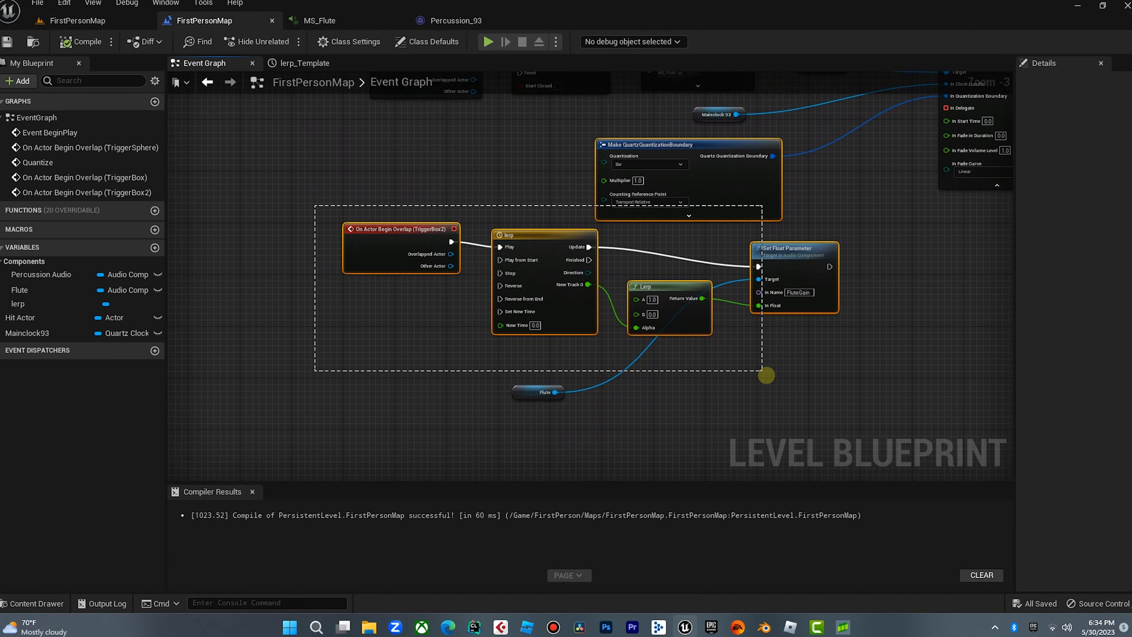
Step: Wrap the TriggerBox and TriggerBox2 event chains in a comment titled Flutes and shift the Flute variable node below it
{"action": "left_click", "coordinate": [757, 370]}
{"action": "right_click_drag", "start_coordinate": [770, 347], "coordinate": [739, 438]}
{"action": "scroll", "coordinate": [805, 392], "scroll_direction": "up", "scroll_amount": 1}
{"action": "scroll", "coordinate": [806, 393], "scroll_direction": "down", "scroll_amount": 2}
{"action": "right_click_drag", "start_coordinate": [946, 378], "coordinate": [830, 309]}
{"action": "left_click_drag", "start_coordinate": [287, 130], "coordinate": [914, 371]}
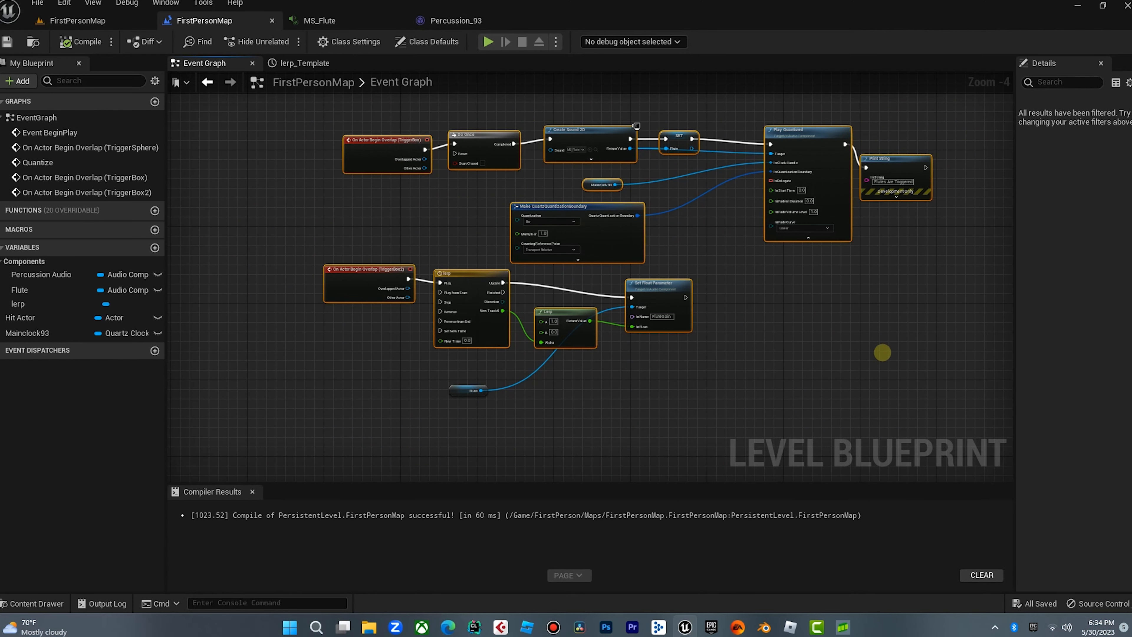
{"action": "type", "text": "c"}
{"action": "type", "text": "Flut"}
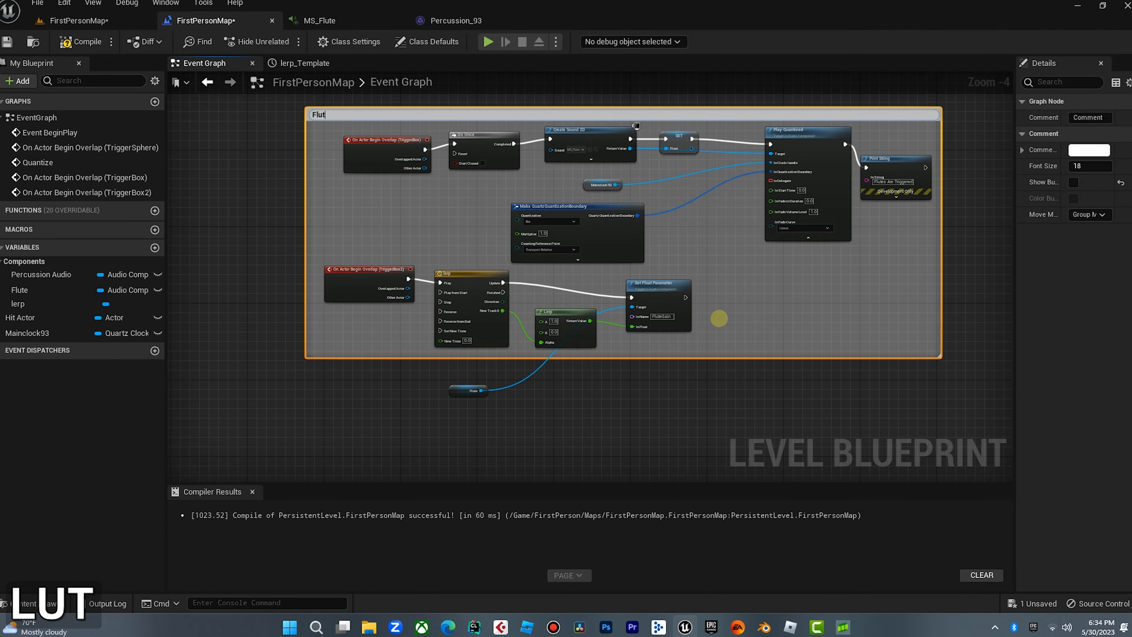
{"action": "type", "text": "es"}
{"action": "key", "text": "Return"}
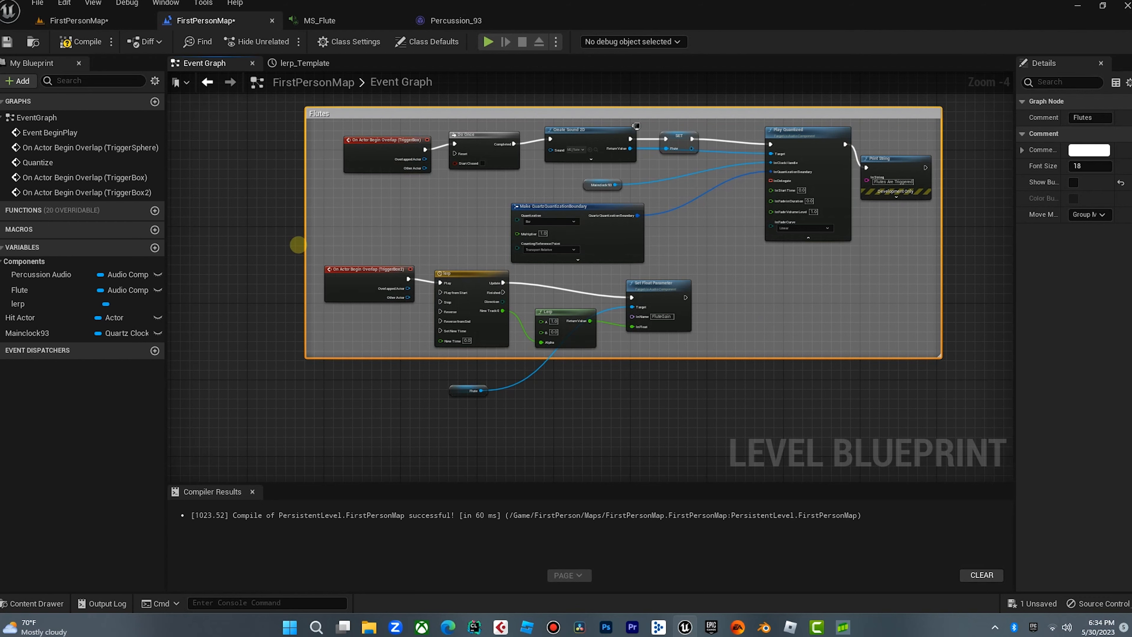
{"action": "left_click", "coordinate": [257, 227]}
{"action": "left_click_drag", "start_coordinate": [453, 387], "coordinate": [442, 376]}
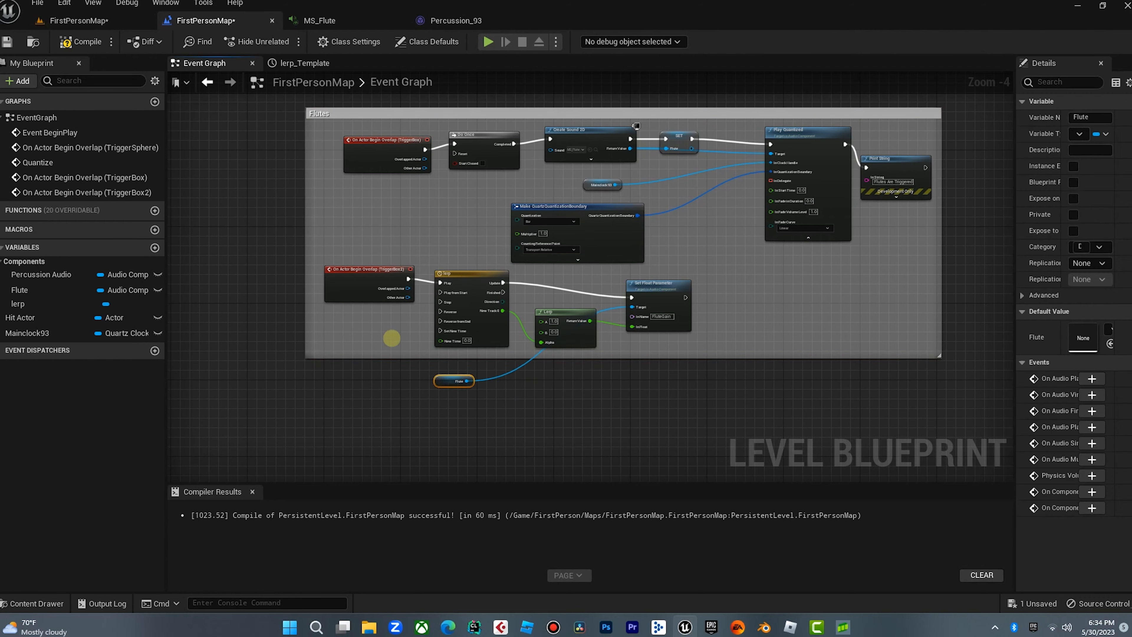
Step: Select the Music Off trigger box in the level and add its On Actor Begin Overlap event to an empty area of the level blueprint
{"action": "left_click", "coordinate": [76, 21]}
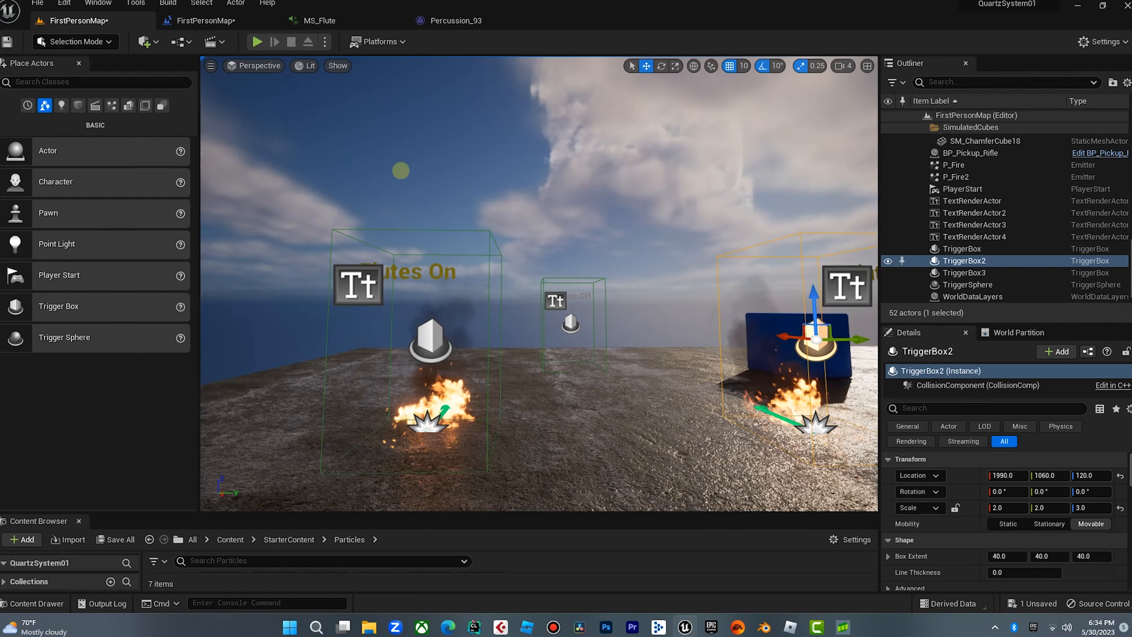
{"action": "left_click", "coordinate": [571, 323]}
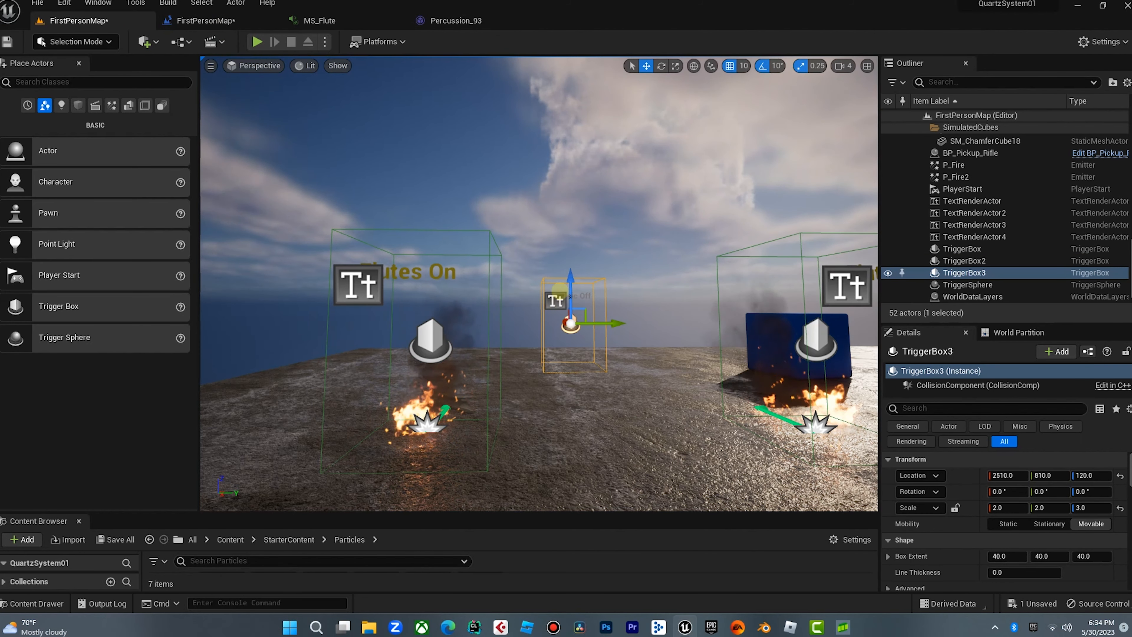
{"action": "left_click", "coordinate": [236, 21]}
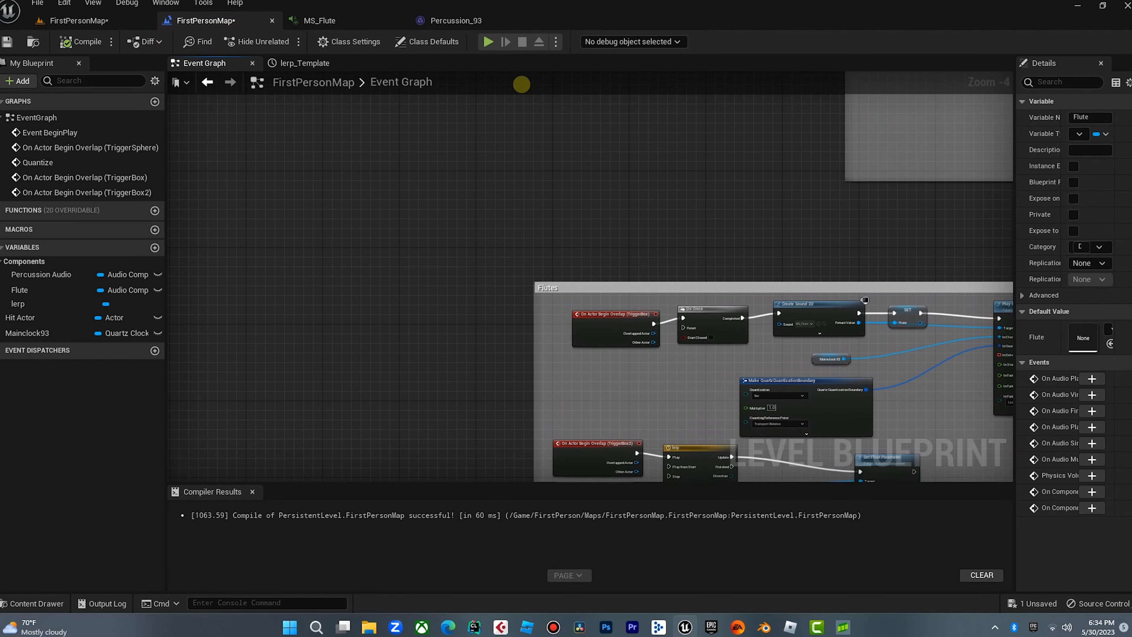
{"action": "right_click_drag", "start_coordinate": [521, 83], "coordinate": [469, 255]}
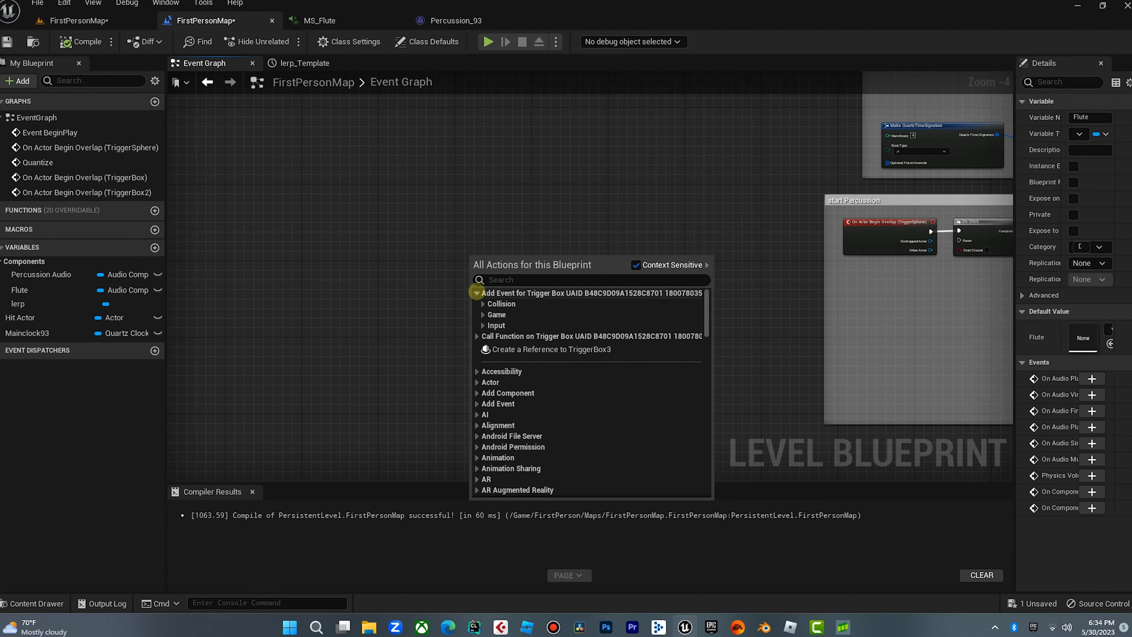
{"action": "left_click", "coordinate": [484, 303]}
{"action": "left_click", "coordinate": [509, 317]}
{"action": "right_click_drag", "start_coordinate": [567, 225], "coordinate": [514, 190]}
{"action": "left_click_drag", "start_coordinate": [472, 219], "coordinate": [427, 179]}
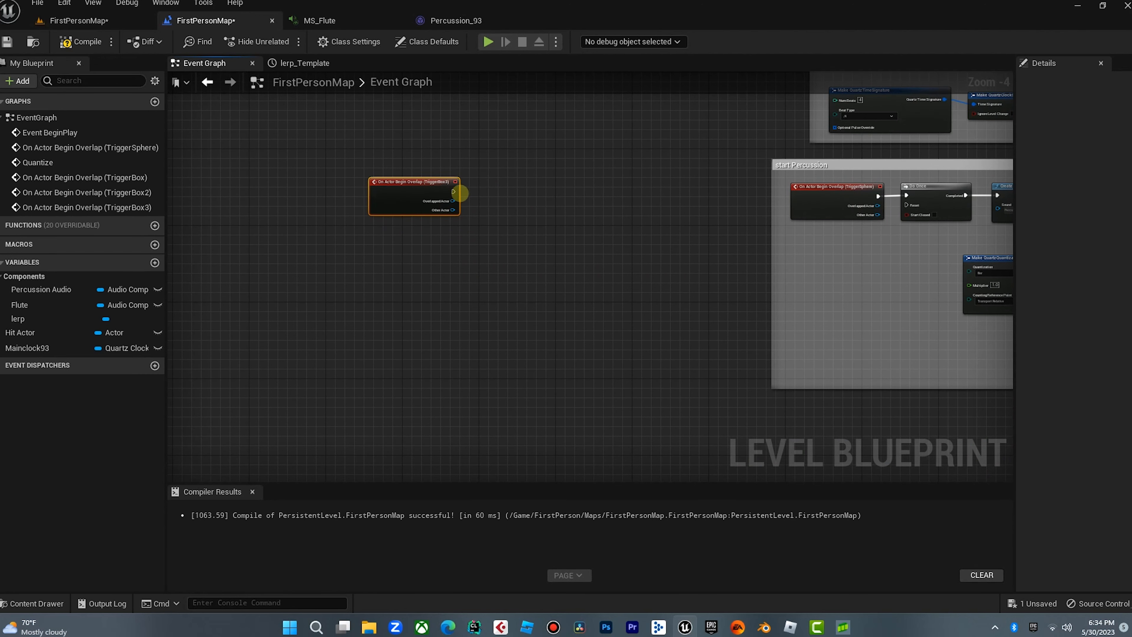
{"action": "right_click_drag", "start_coordinate": [396, 286], "coordinate": [373, 264]}
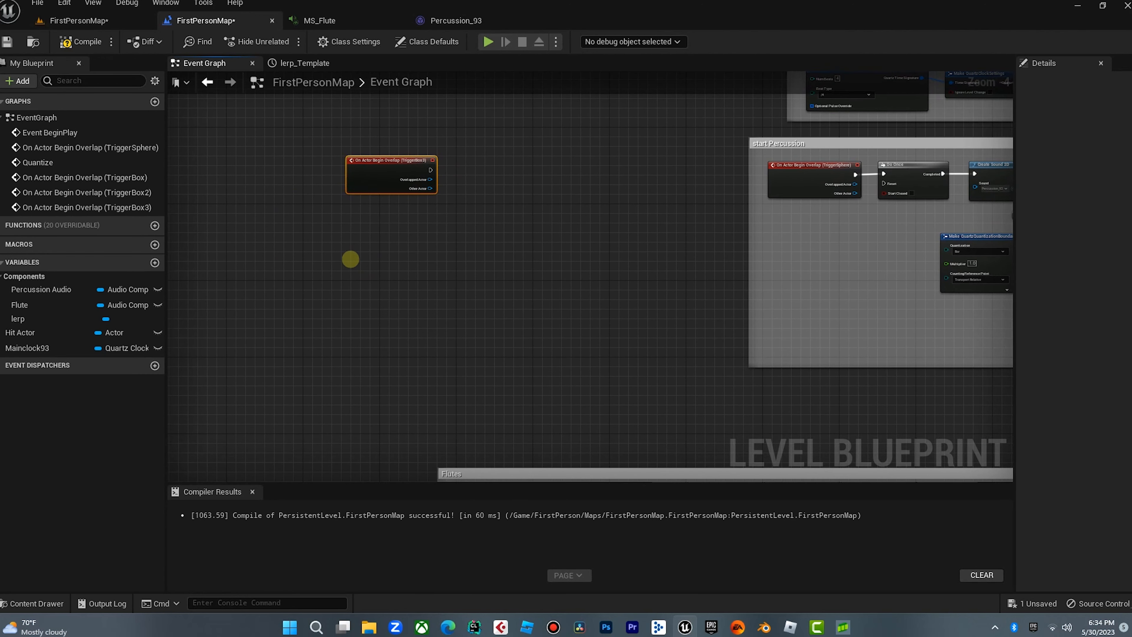
Step: Disconnect Create Sound 2D from Play Quantized in the percussion section and delete the Percussion Audio variable
{"action": "right_click_drag", "start_coordinate": [574, 256], "coordinate": [233, 374]}
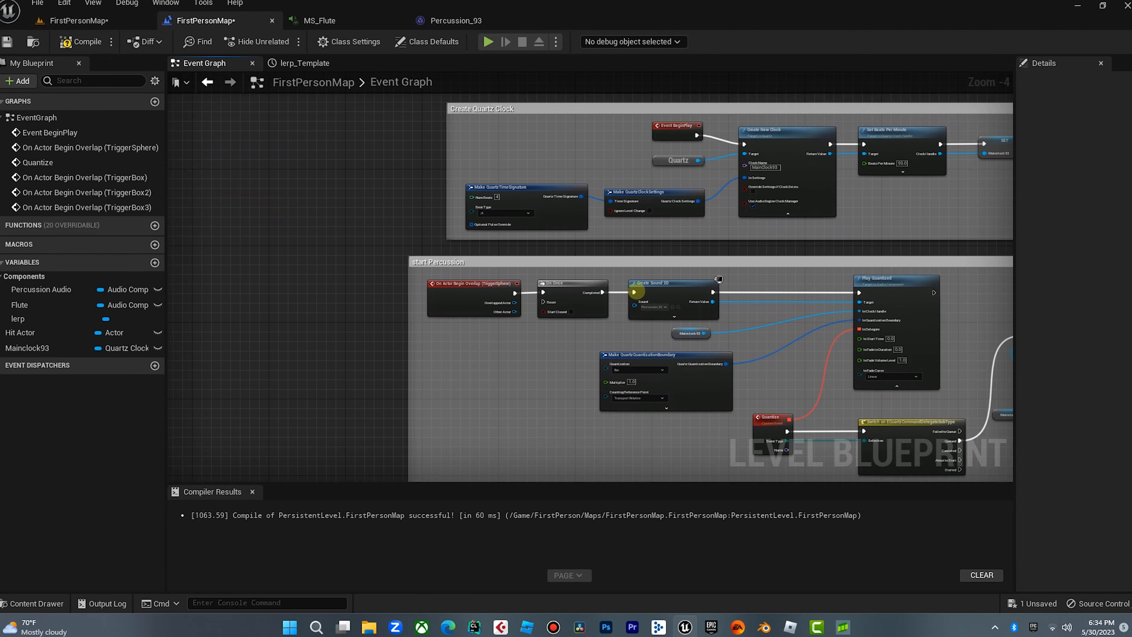
{"action": "right_click_drag", "start_coordinate": [671, 252], "coordinate": [430, 134]}
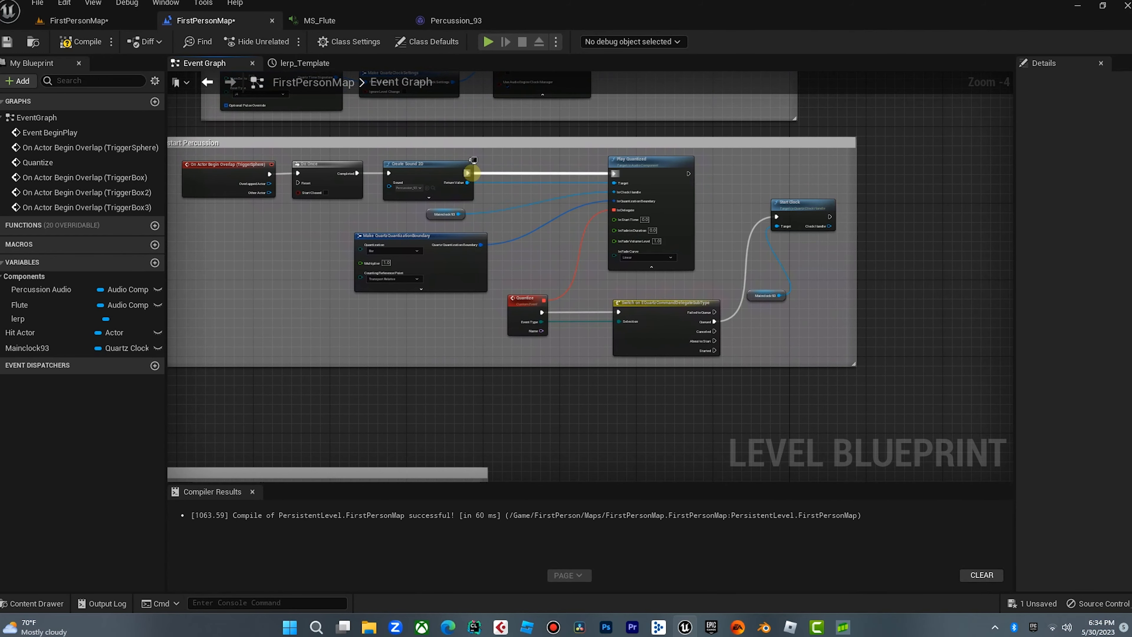
{"action": "left_click", "coordinate": [468, 183], "text": "alt"}
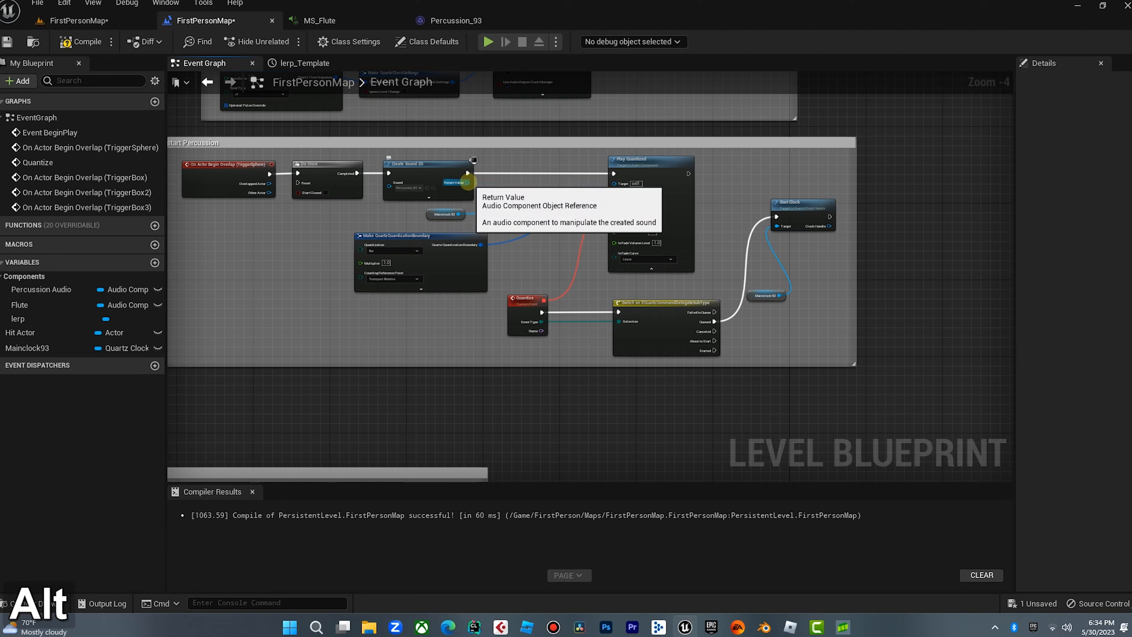
{"action": "left_click", "coordinate": [468, 173], "text": "alt"}
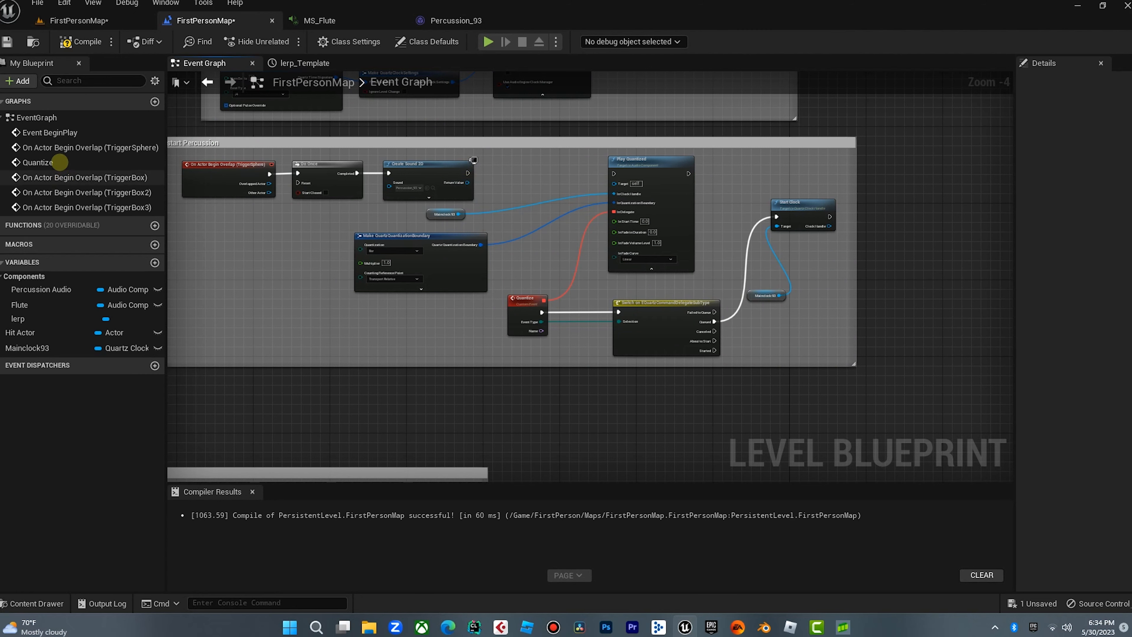
{"action": "left_click", "coordinate": [45, 288]}
{"action": "key", "text": "BackSpace"}
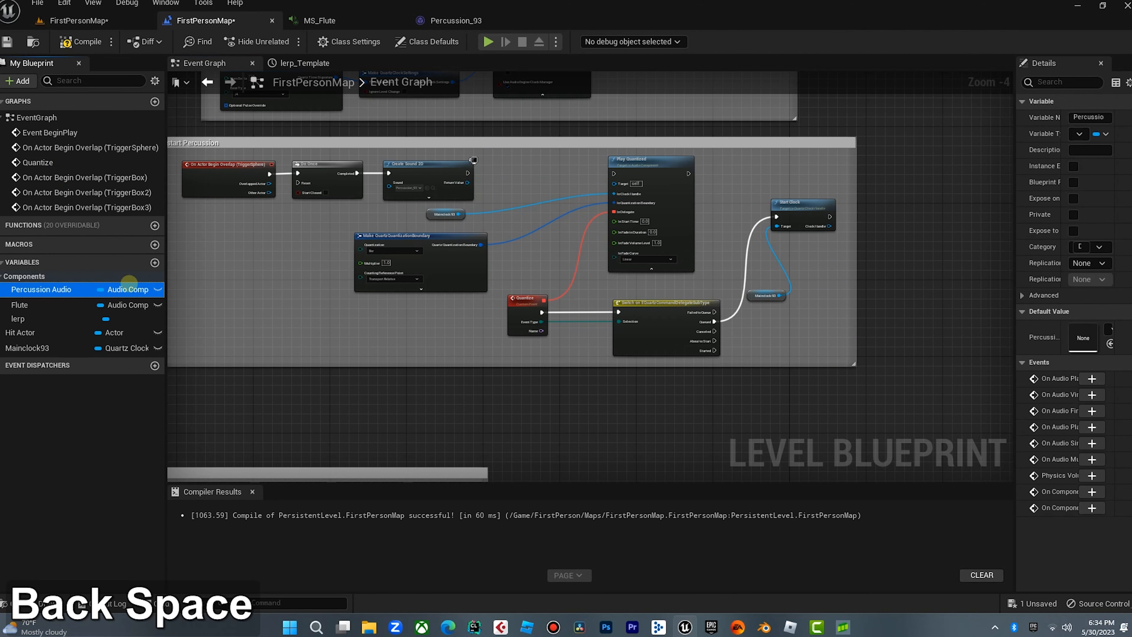
{"action": "right_click", "coordinate": [85, 289]}
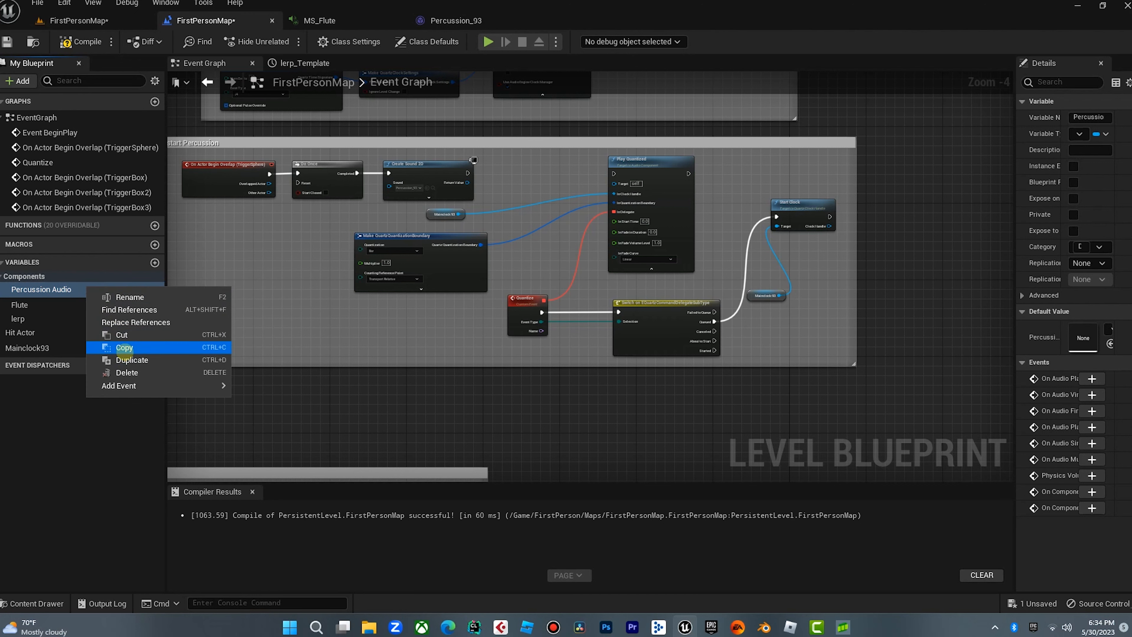
{"action": "left_click", "coordinate": [126, 372]}
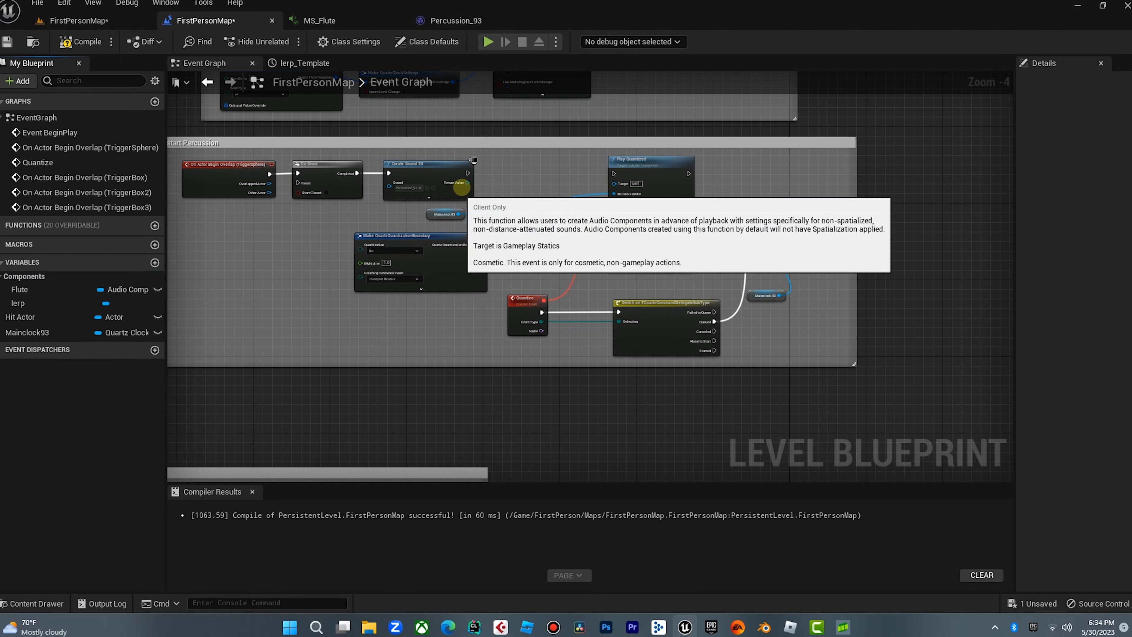
Step: Promote Create Sound 2D's return value to a variable named Percussion and connect its Set node to Play Quantized's execution and Target inputs
{"action": "left_click_drag", "start_coordinate": [467, 182], "coordinate": [492, 173]}
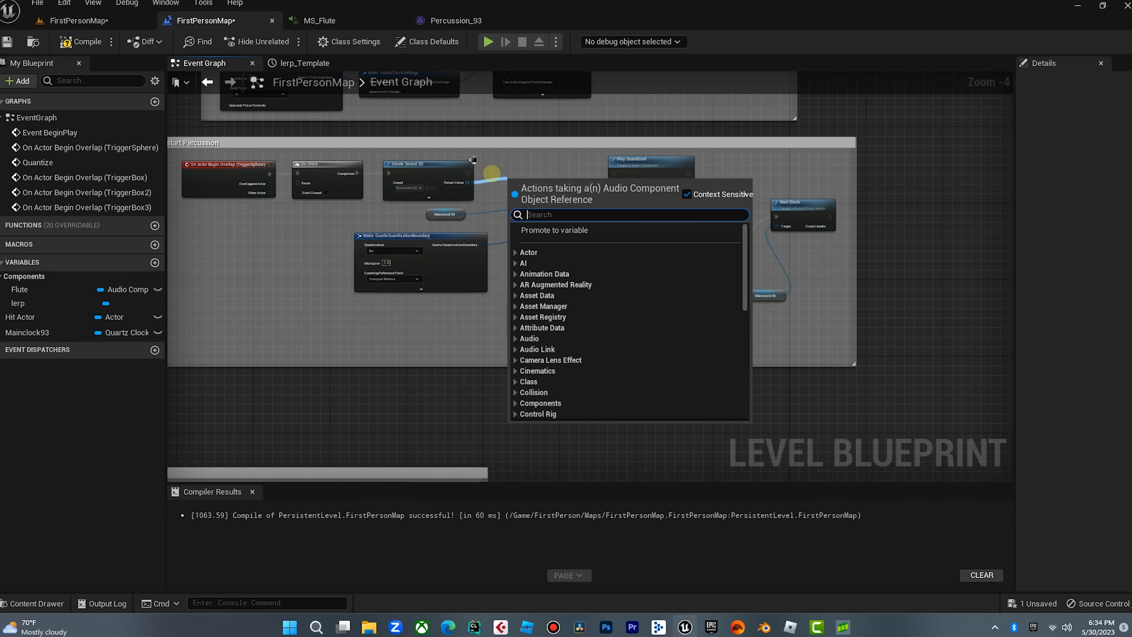
{"action": "left_click", "coordinate": [553, 230]}
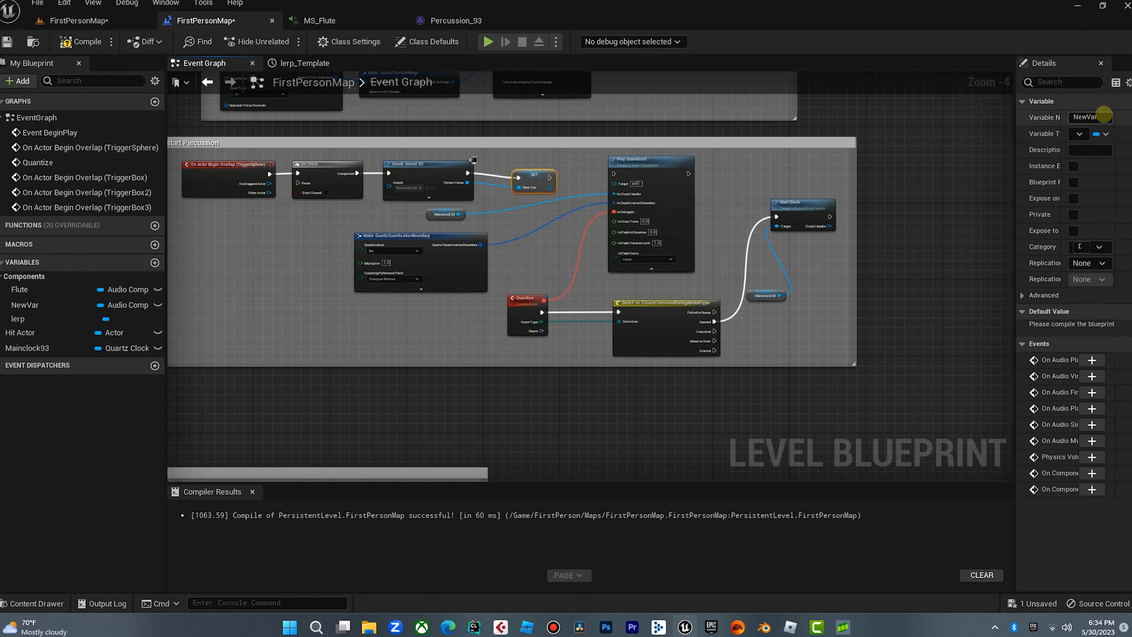
{"action": "key", "text": "shift"}
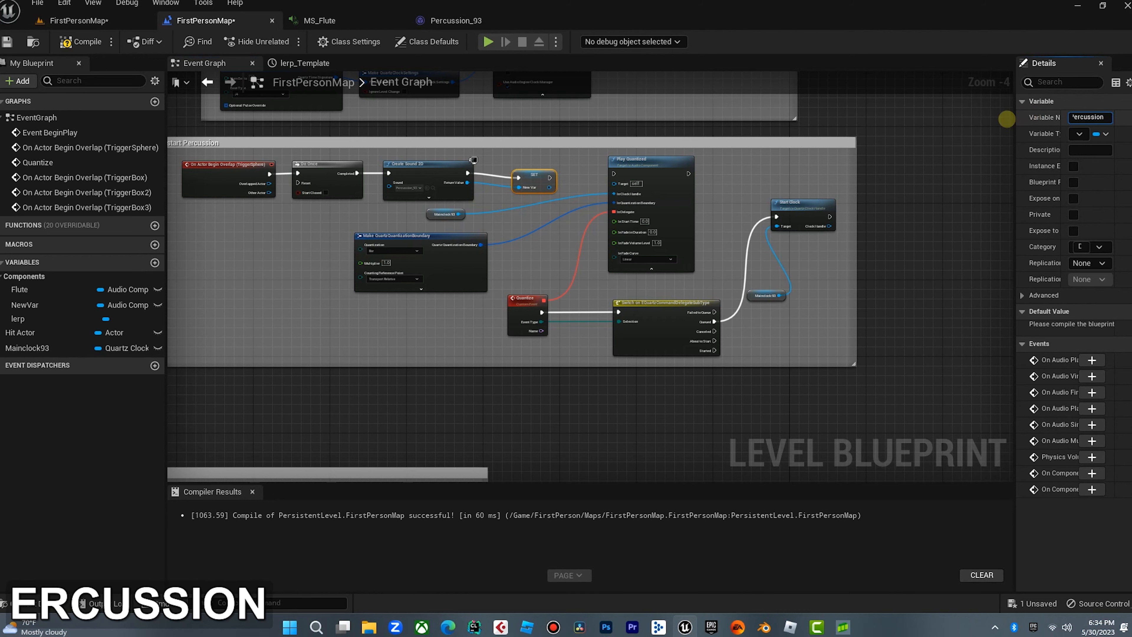
{"action": "key", "text": "Return"}
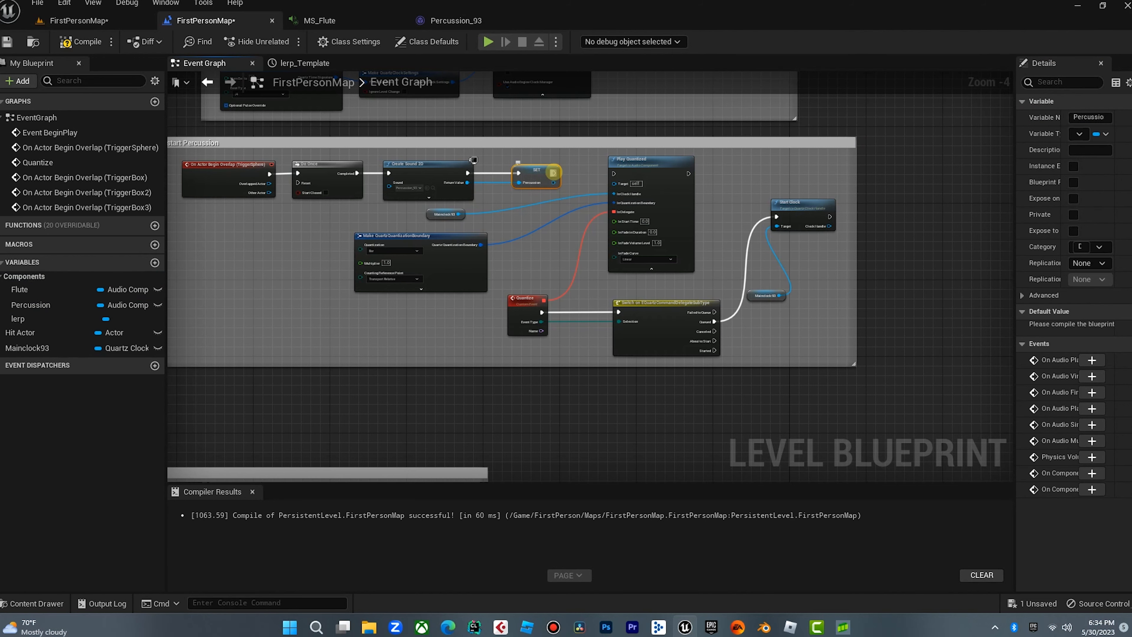
{"action": "left_click_drag", "start_coordinate": [553, 173], "coordinate": [588, 173]}
{"action": "left_click_drag", "start_coordinate": [613, 184], "coordinate": [614, 183]}
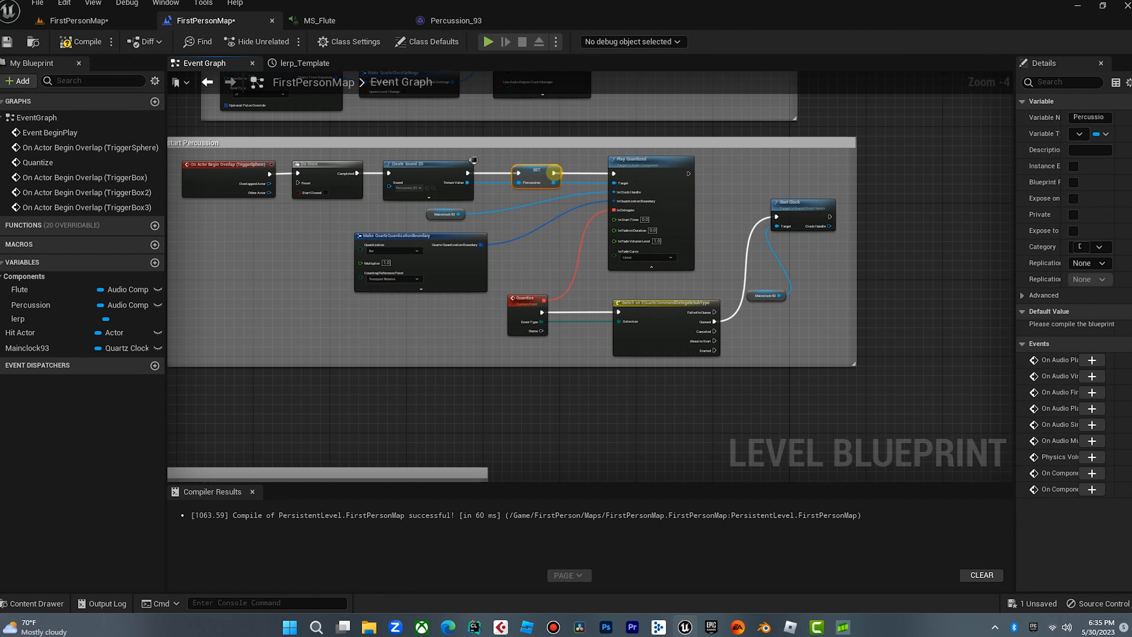
Step: Place Get nodes for the Flute and Percussion variables below the TriggerBox3 overlap event
{"action": "right_click_drag", "start_coordinate": [623, 391], "coordinate": [840, 134]}
{"action": "right_click_drag", "start_coordinate": [503, 168], "coordinate": [785, 308]}
{"action": "right_click_drag", "start_coordinate": [554, 174], "coordinate": [639, 396]}
{"action": "right_click_drag", "start_coordinate": [607, 272], "coordinate": [599, 304]}
{"action": "right_click_drag", "start_coordinate": [466, 250], "coordinate": [480, 161]}
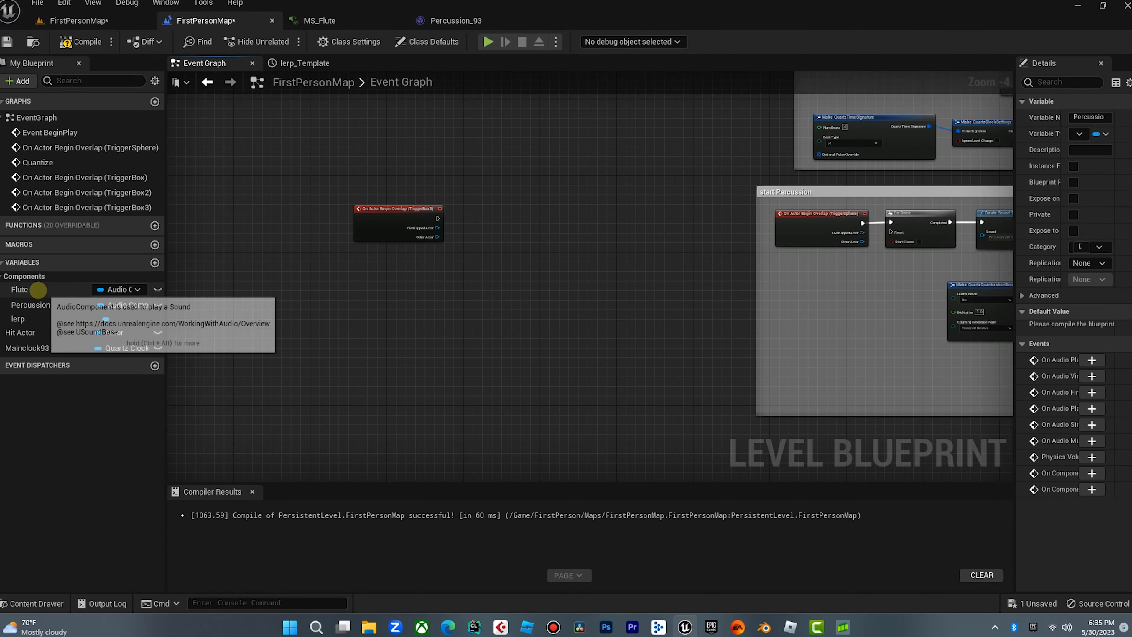
{"action": "left_click_drag", "start_coordinate": [43, 290], "coordinate": [392, 285]}
{"action": "left_click", "coordinate": [427, 302]}
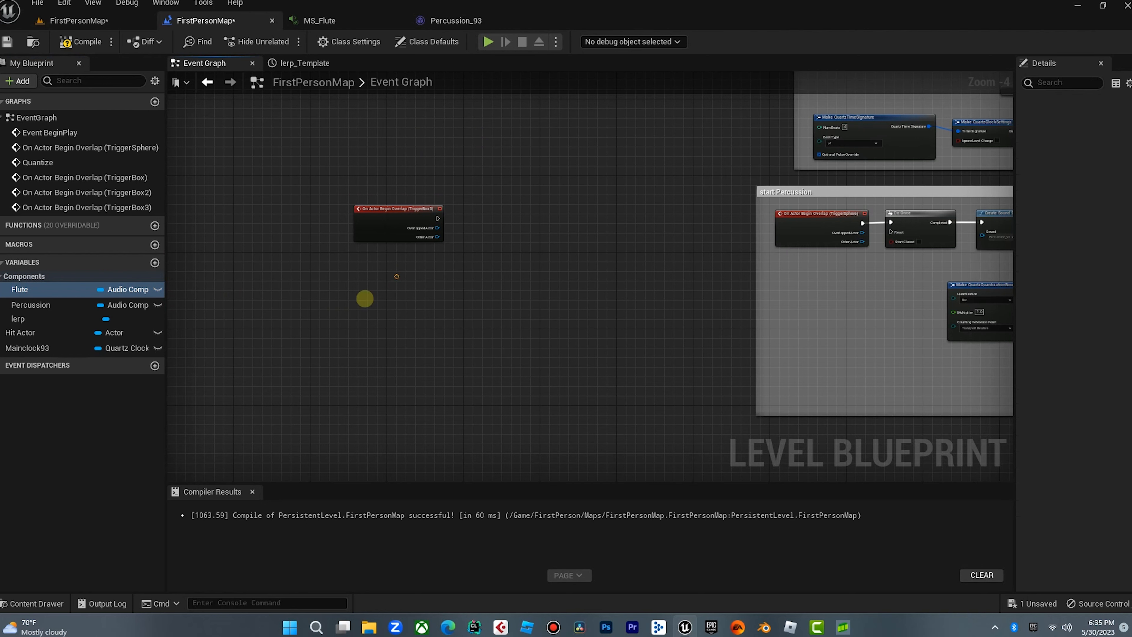
{"action": "left_click_drag", "start_coordinate": [50, 305], "coordinate": [488, 244]}
{"action": "left_click", "coordinate": [441, 329]}
Step: Add a Stop node run by the TriggerBox3 overlap event with Flute and Percussion as targets, and compile and save the blueprint
{"action": "left_click", "coordinate": [420, 280]}
{"action": "type", "text": "stop"}
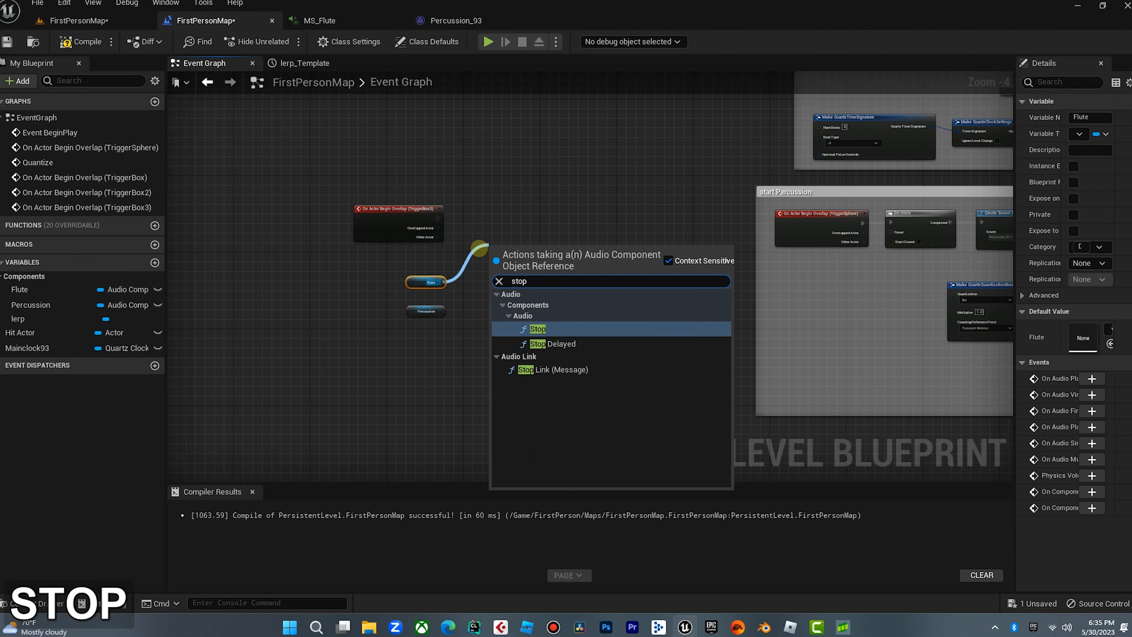
{"action": "left_click", "coordinate": [529, 328]}
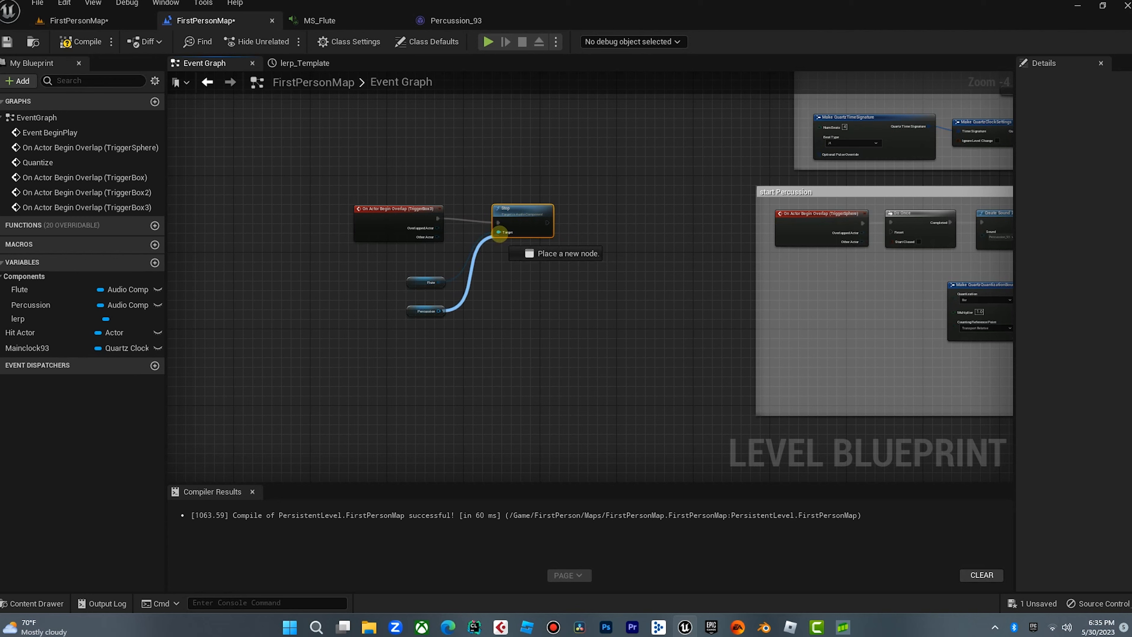
{"action": "left_click", "coordinate": [83, 43]}
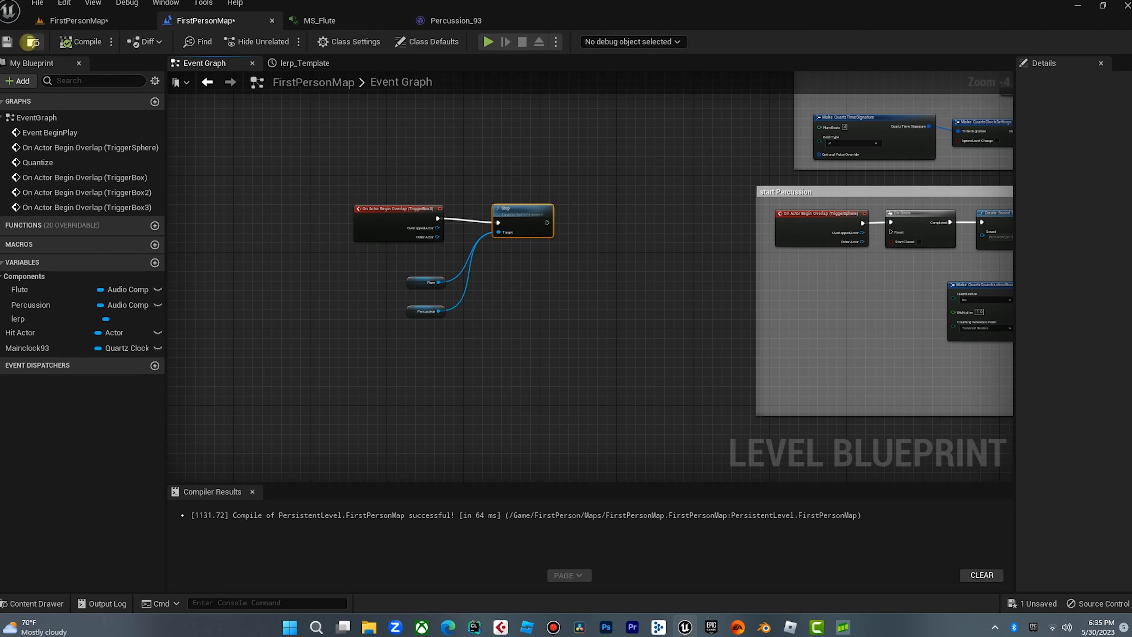
{"action": "left_click", "coordinate": [8, 42]}
Step: Play the level, walk through the Flutes On trigger box and into the Music Off box to test stopping the music, and end the session
{"action": "left_click", "coordinate": [85, 20]}
{"action": "left_click", "coordinate": [257, 42]}
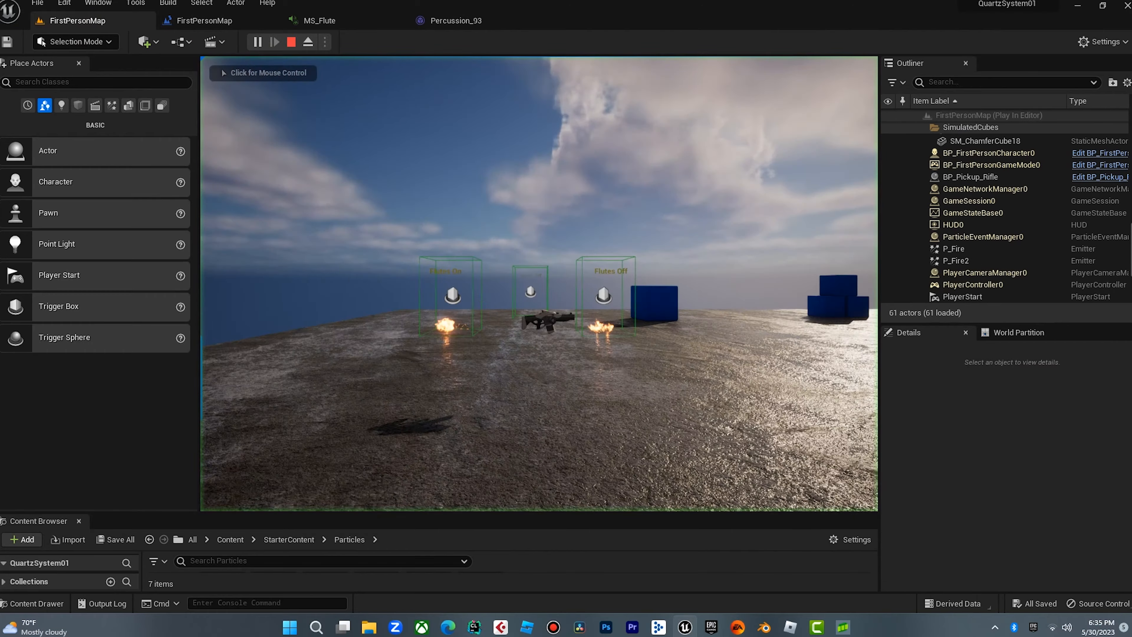
{"action": "key", "text": "Up"}
{"action": "key", "text": "Left"}
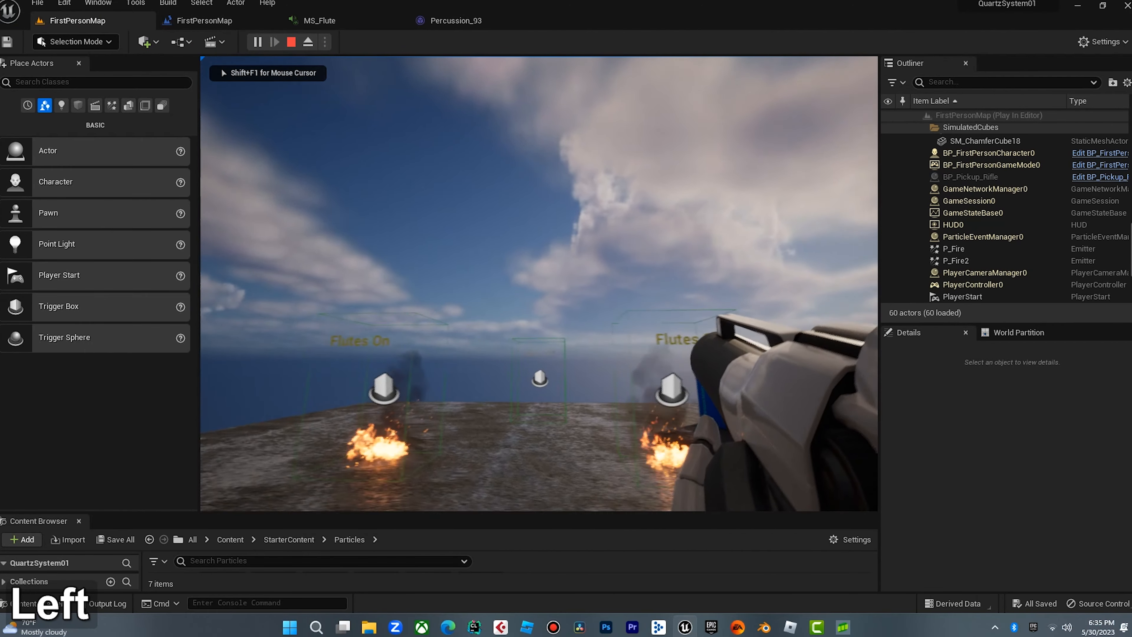
{"action": "key", "text": "Up"}
{"action": "key", "text": "Right"}
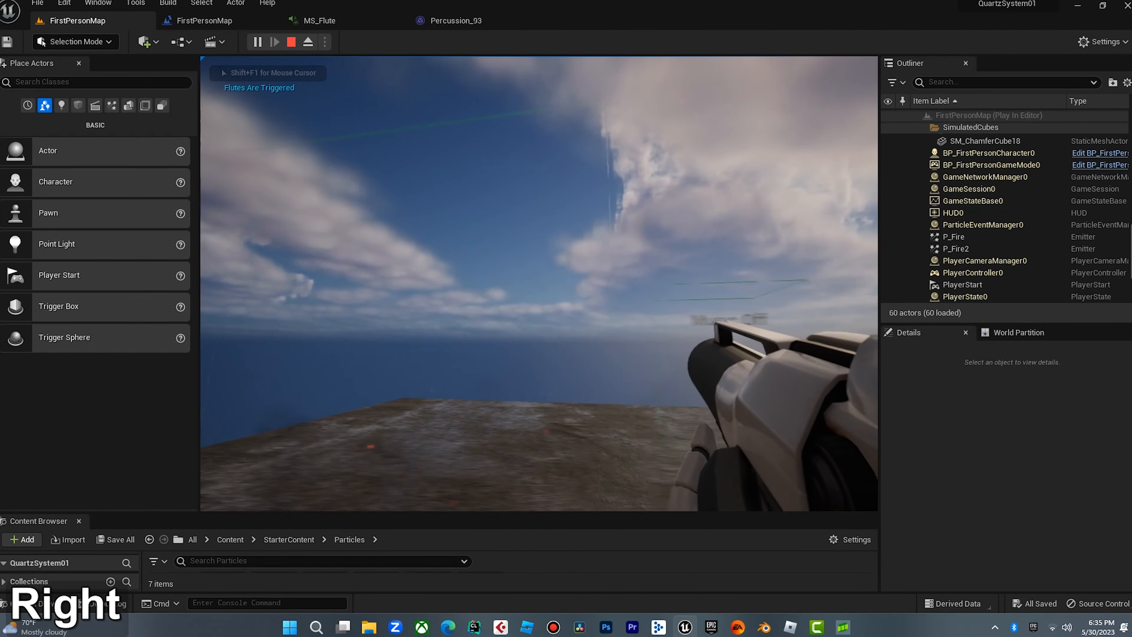
{"action": "key", "text": "Up"}
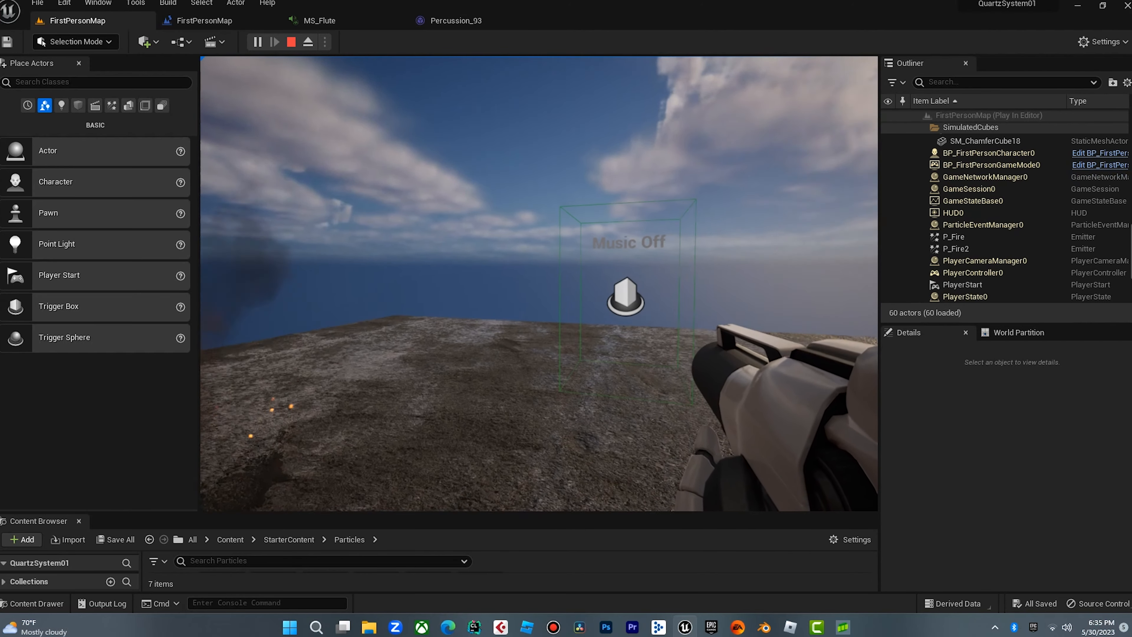
{"action": "key", "text": "Up"}
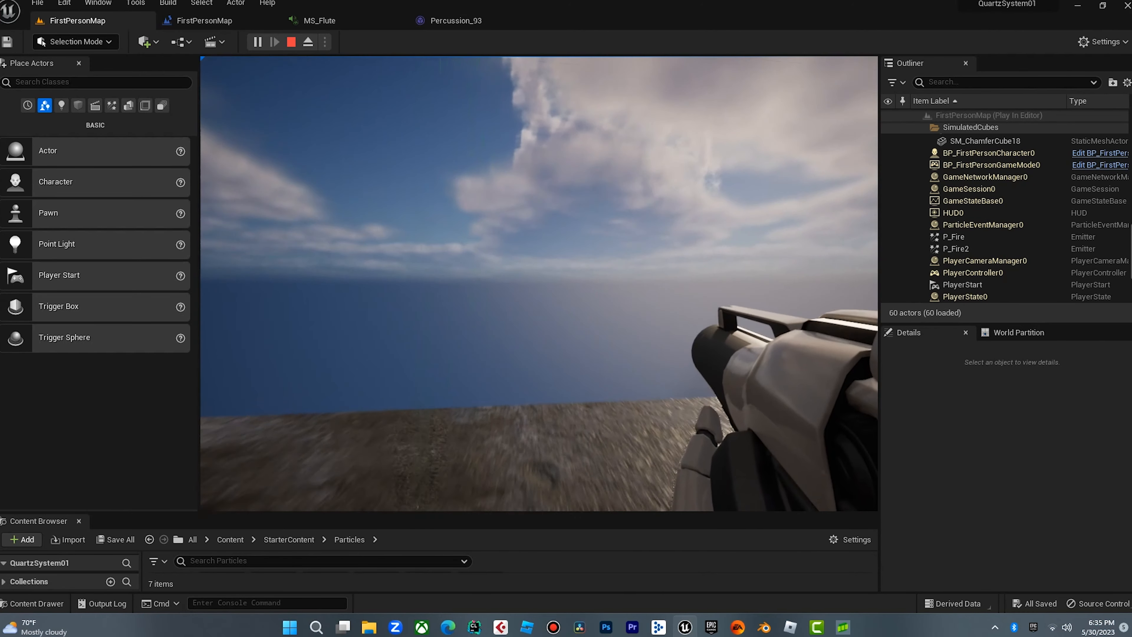
{"action": "key", "text": "Escape"}
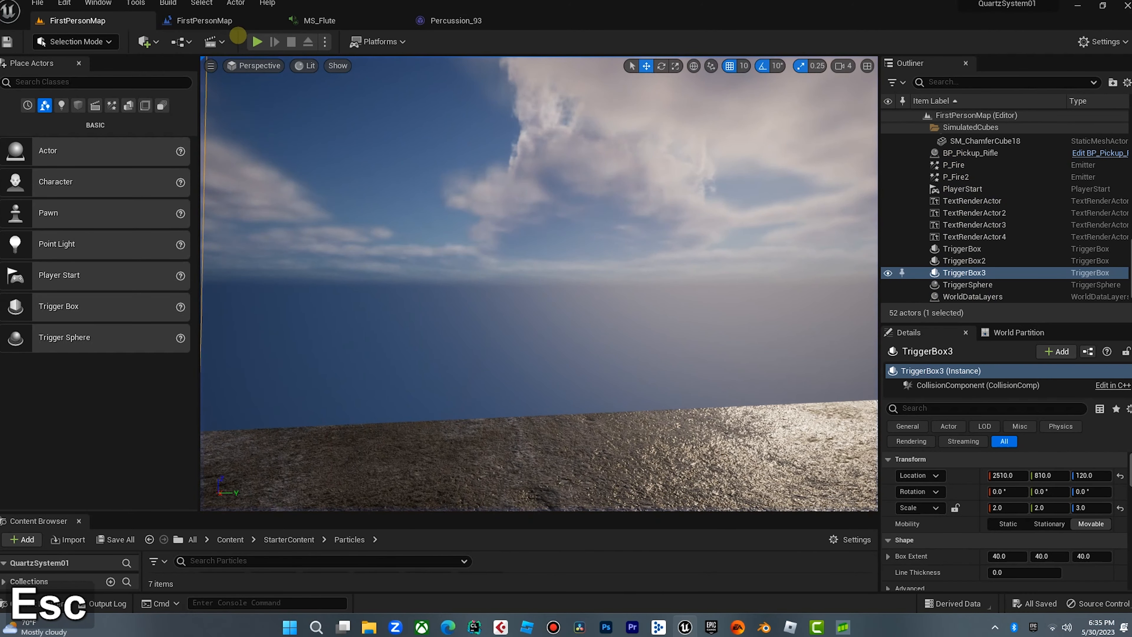
Step: In the level blueprint, add a Sequence node run by the output of the TriggerBox3 Stop node
{"action": "left_click", "coordinate": [222, 20]}
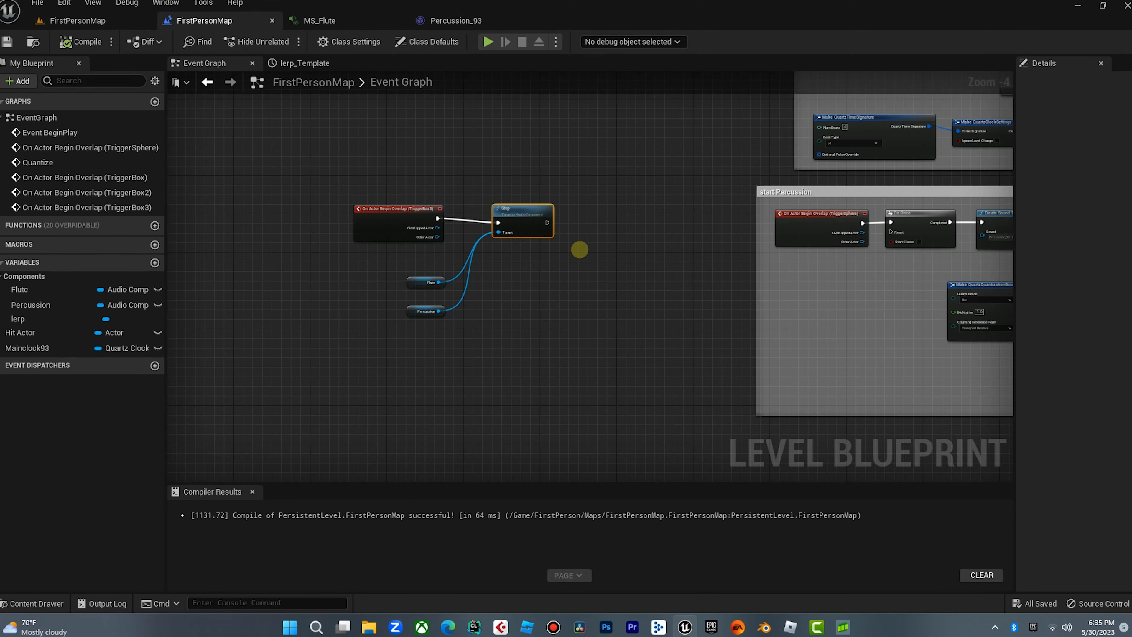
{"action": "scroll", "coordinate": [589, 264], "scroll_direction": "down", "scroll_amount": 1}
{"action": "right_click_drag", "start_coordinate": [593, 301], "coordinate": [595, 179]}
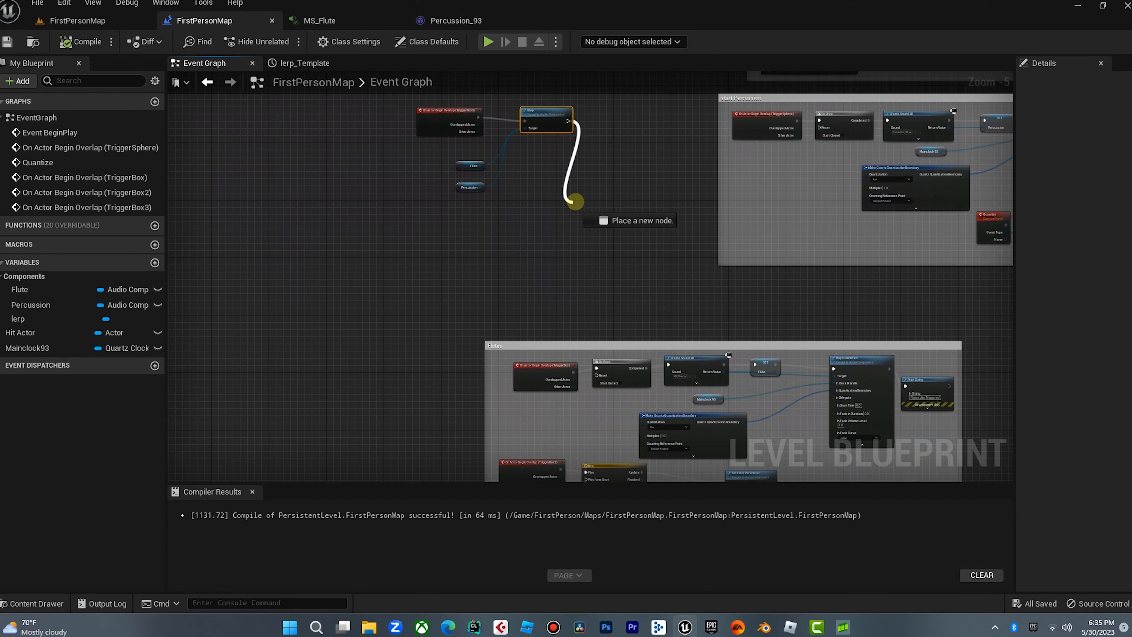
{"action": "left_click_drag", "start_coordinate": [574, 202], "coordinate": [574, 201]}
{"action": "type", "text": "seque"}
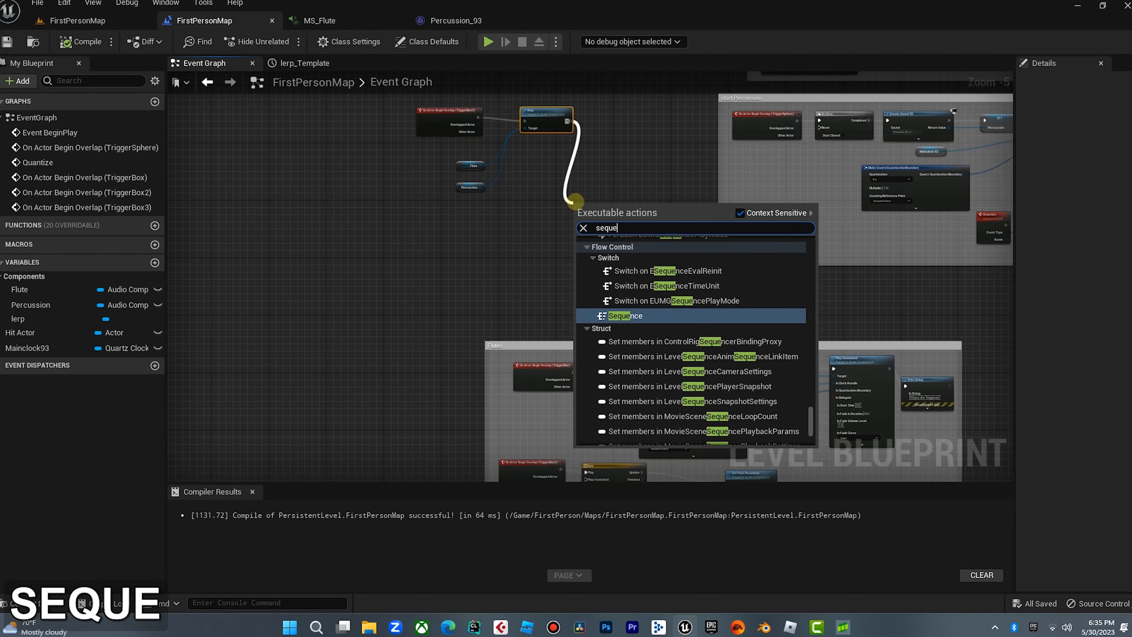
{"action": "left_click", "coordinate": [626, 315]}
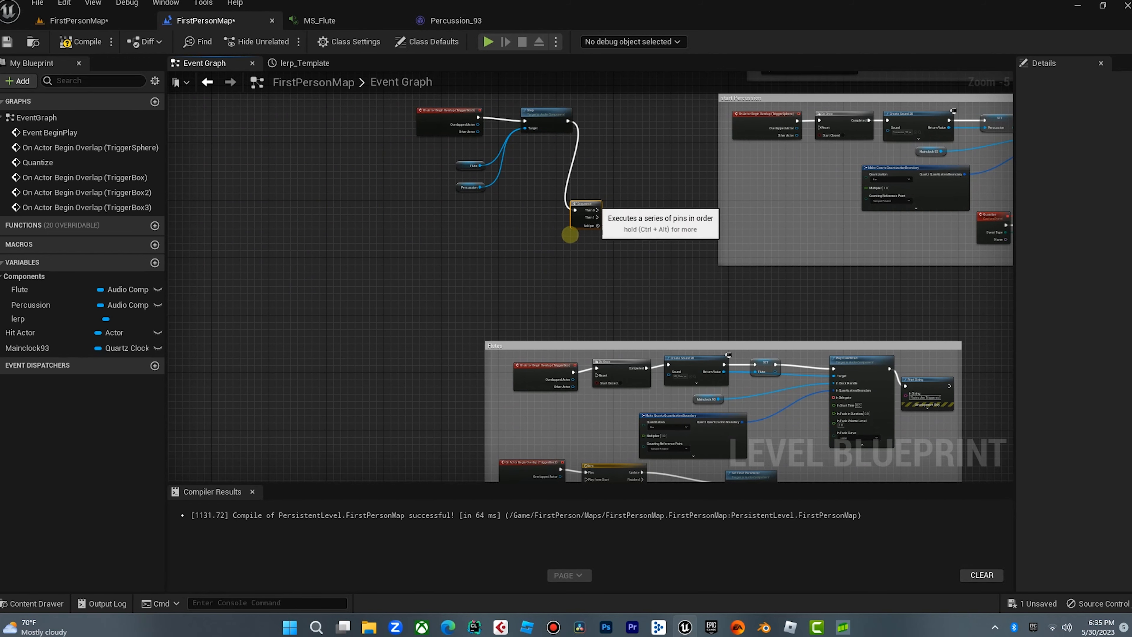
Step: Move the Sequence node beside the Flutes group and connect Then 0 to the Reset input of the flutes' Do Once node
{"action": "left_click_drag", "start_coordinate": [569, 234], "coordinate": [488, 451]}
{"action": "right_click_drag", "start_coordinate": [589, 316], "coordinate": [560, 149]}
{"action": "left_click_drag", "start_coordinate": [479, 264], "coordinate": [488, 242]}
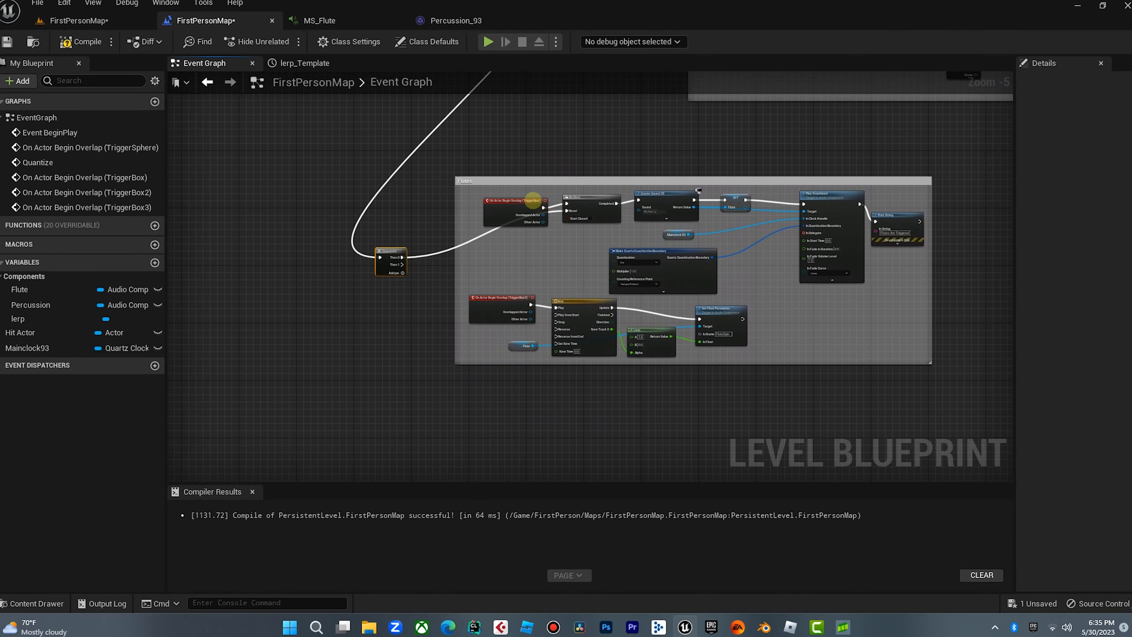
{"action": "right_click_drag", "start_coordinate": [486, 265], "coordinate": [503, 414]}
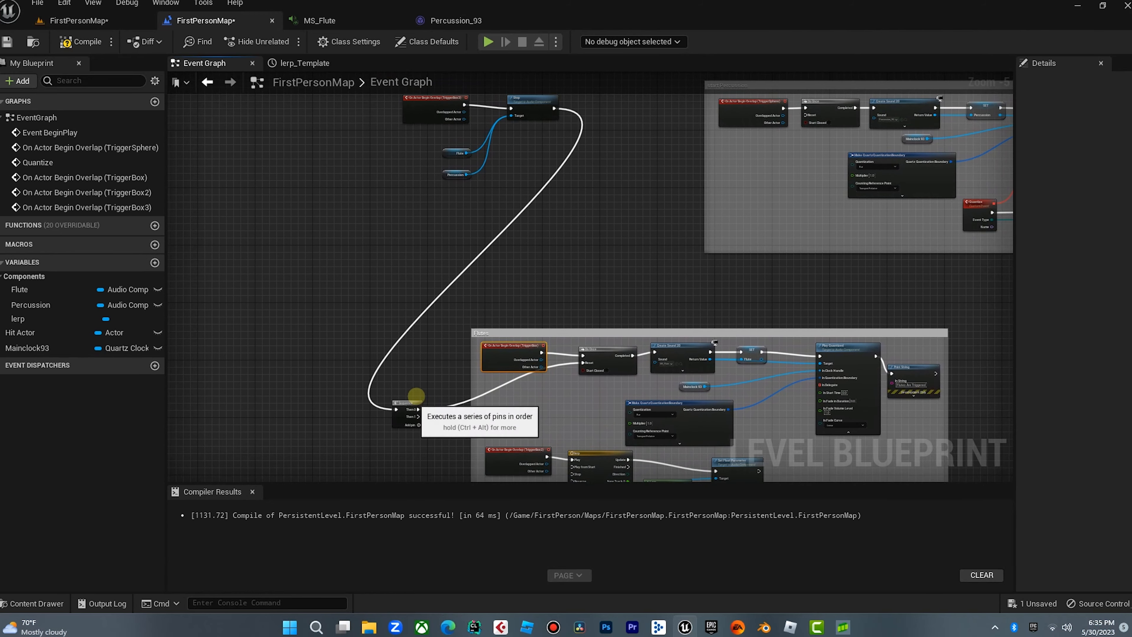
Step: Move the Sequence node up near the Stop node and connect Then 1 to the Reset input of the percussion's Do Once node
{"action": "left_click_drag", "start_coordinate": [416, 396], "coordinate": [585, 196]}
{"action": "right_click_drag", "start_coordinate": [708, 141], "coordinate": [520, 263]}
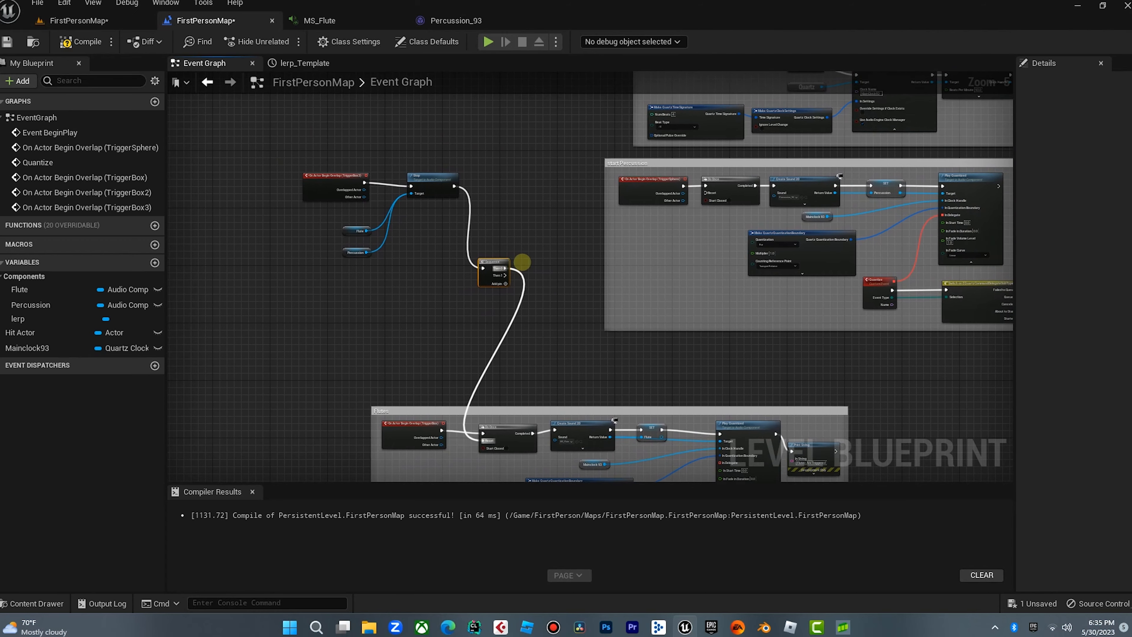
{"action": "scroll", "coordinate": [537, 260], "scroll_direction": "up", "scroll_amount": 1}
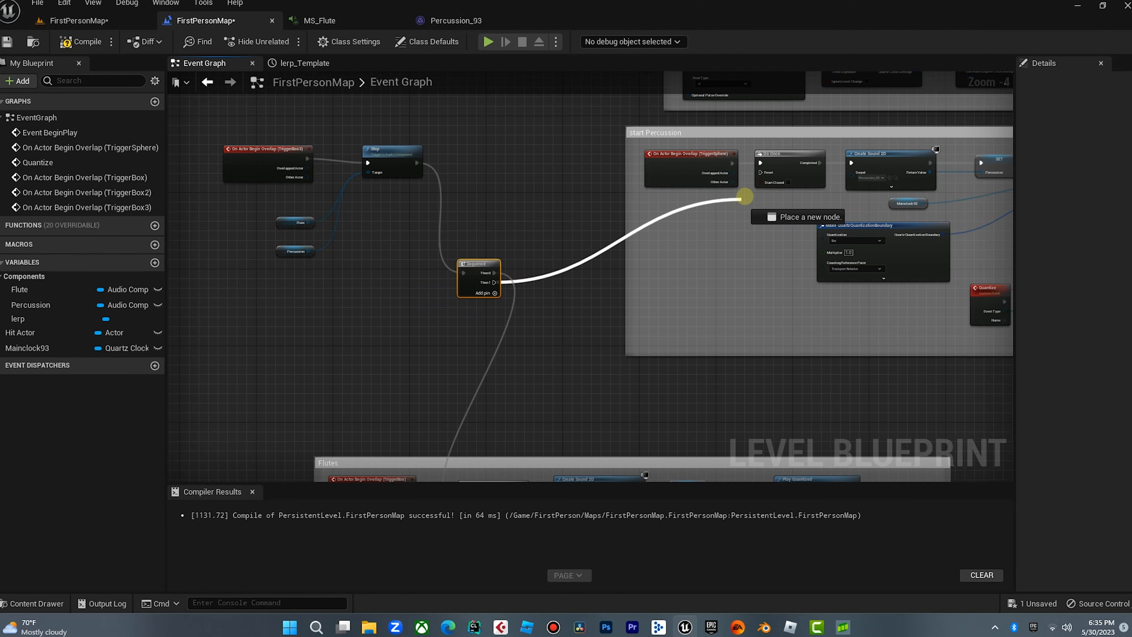
{"action": "left_click_drag", "start_coordinate": [744, 196], "coordinate": [760, 173]}
{"action": "right_click_drag", "start_coordinate": [564, 180], "coordinate": [605, 146]}
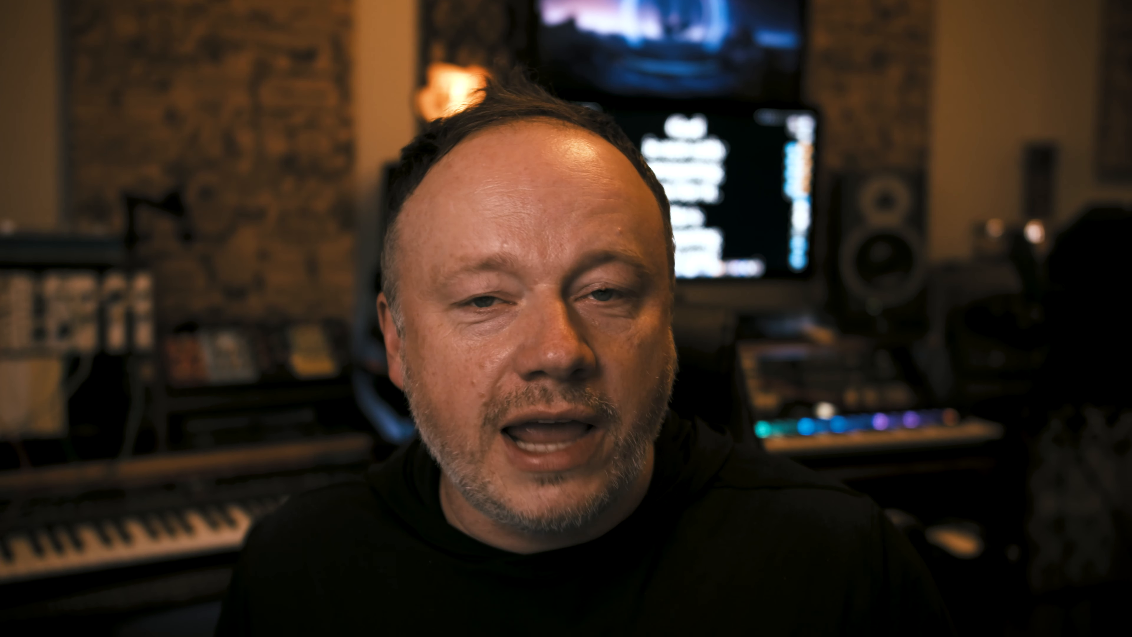
Step: Play the level and walk through Flutes On, into Music Off, and back through Flutes On to test retriggering the flutes
{"action": "key", "text": "Up"}
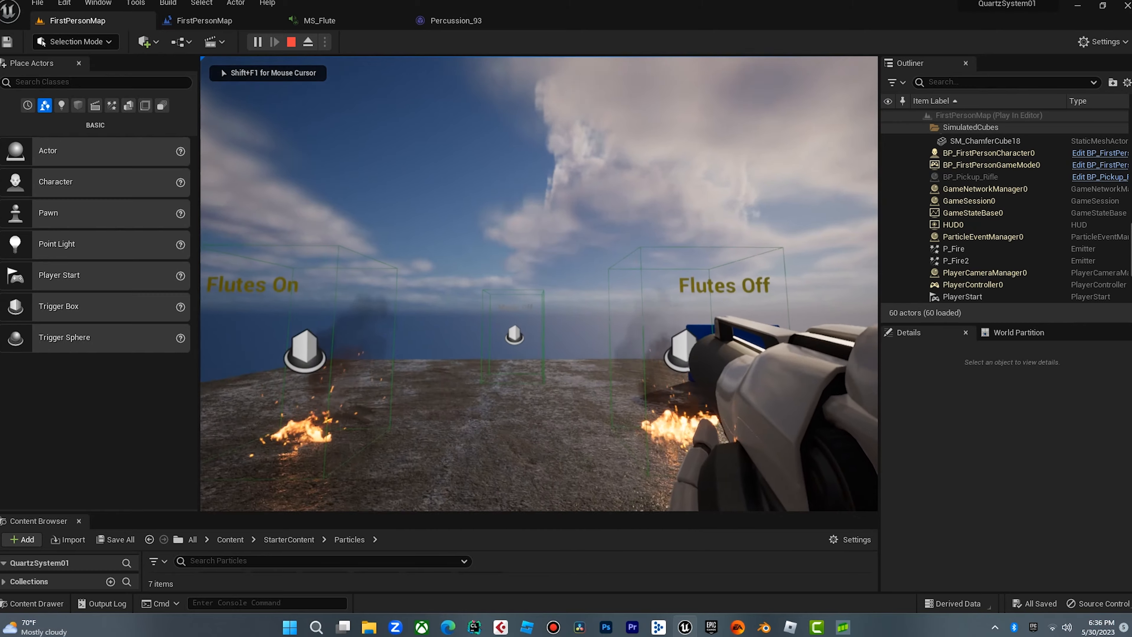
{"action": "key", "text": "Left"}
{"action": "key", "text": "Up"}
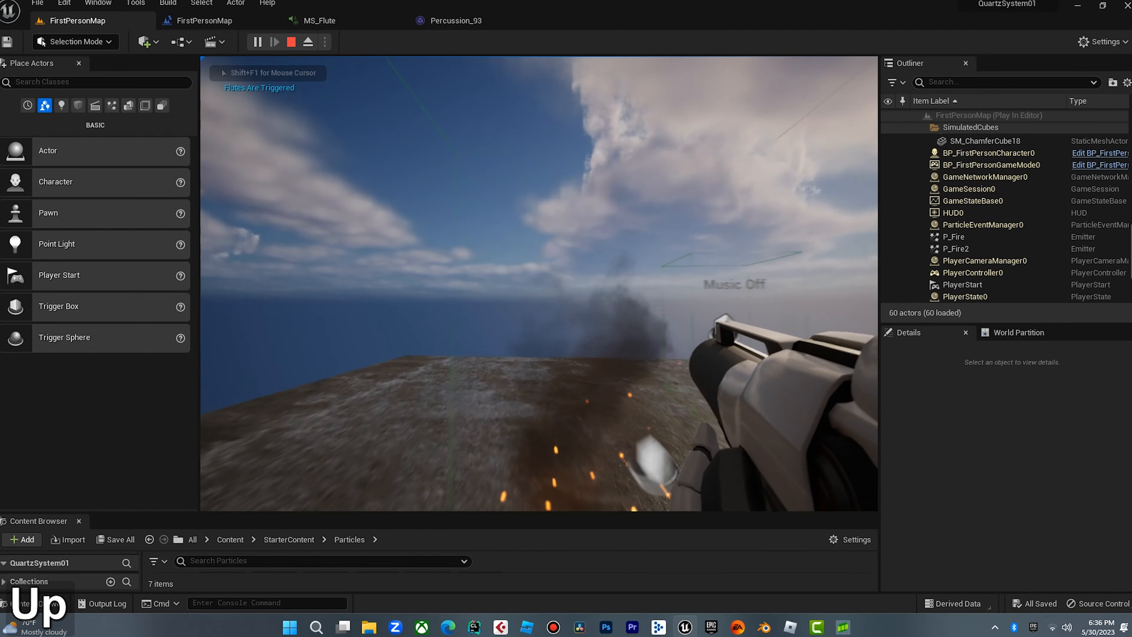
{"action": "key", "text": "Right"}
{"action": "key", "text": "Left"}
{"action": "key", "text": "Up"}
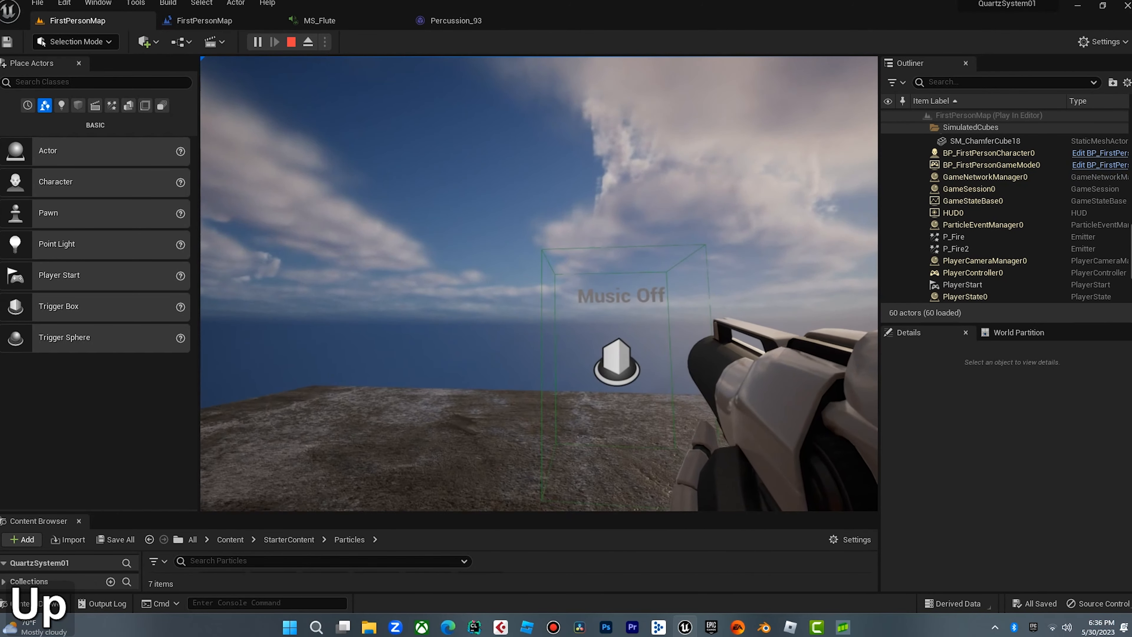
{"action": "key", "text": "Up"}
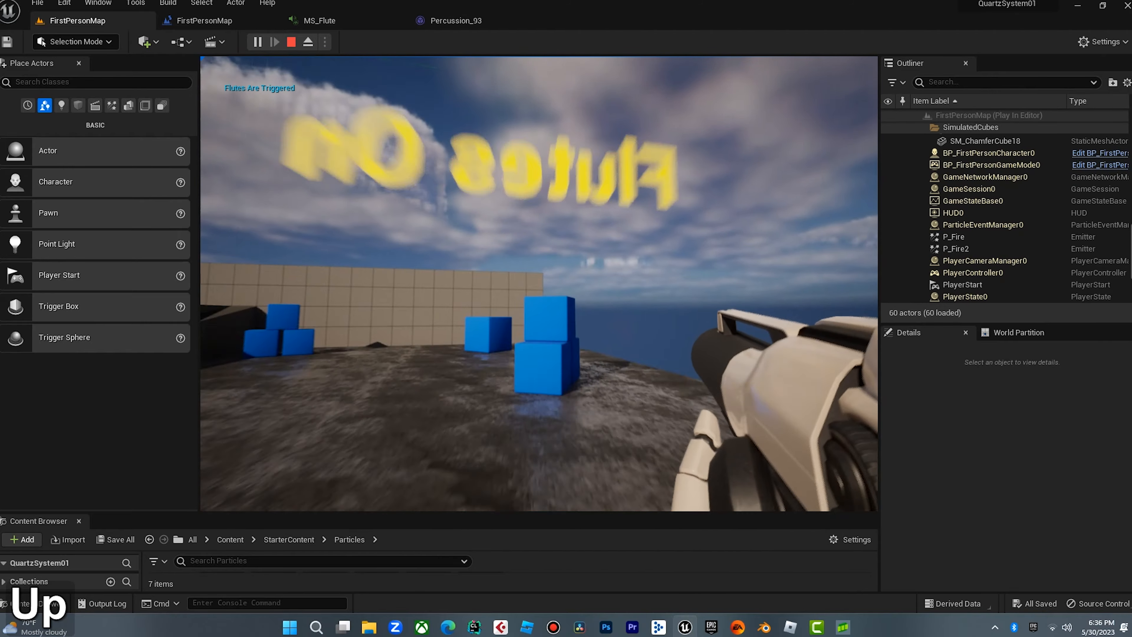
Step: Walk past the Flutes Off box and back to the Music Off box to test stopping the music again, and end the session
{"action": "key", "text": "Up"}
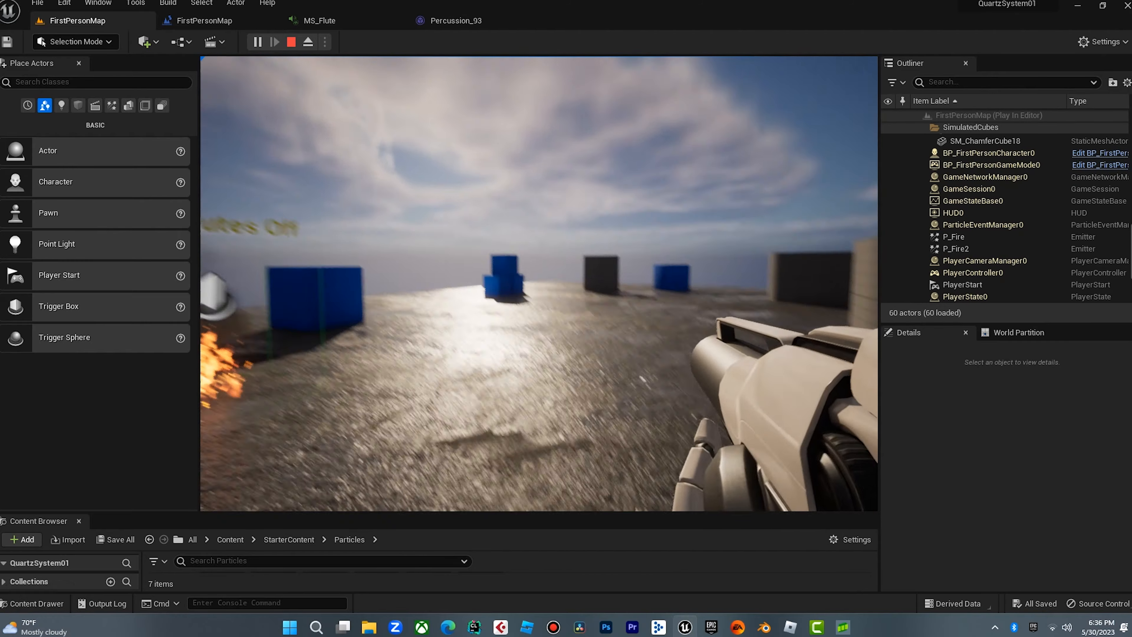
{"action": "key", "text": "Up"}
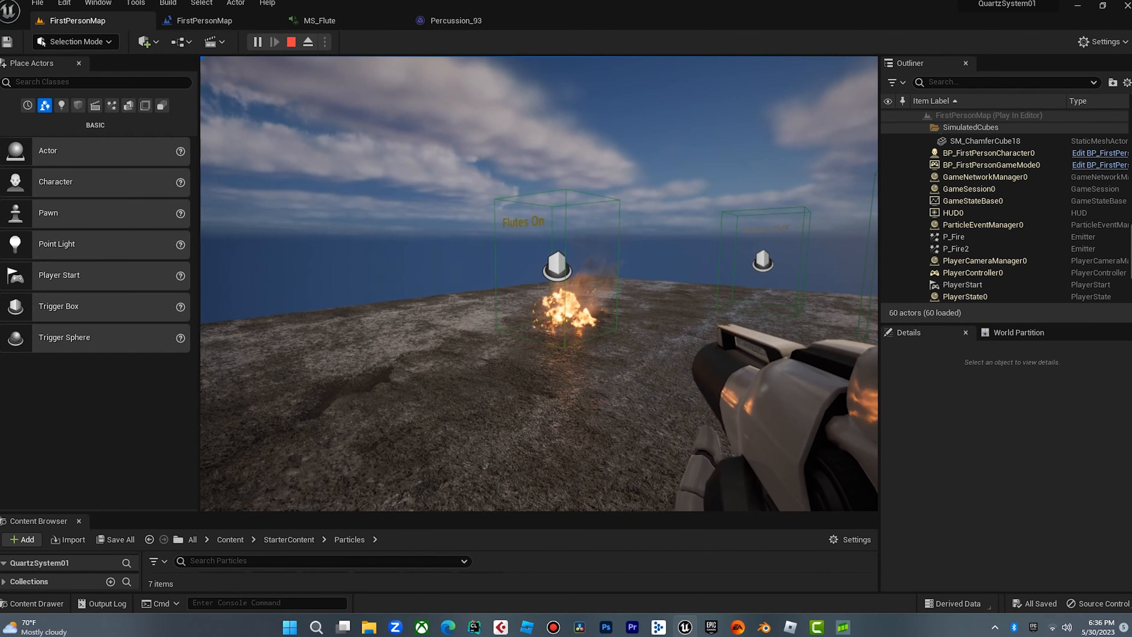
{"action": "key", "text": "Left"}
{"action": "key", "text": "Right"}
{"action": "key", "text": "Left"}
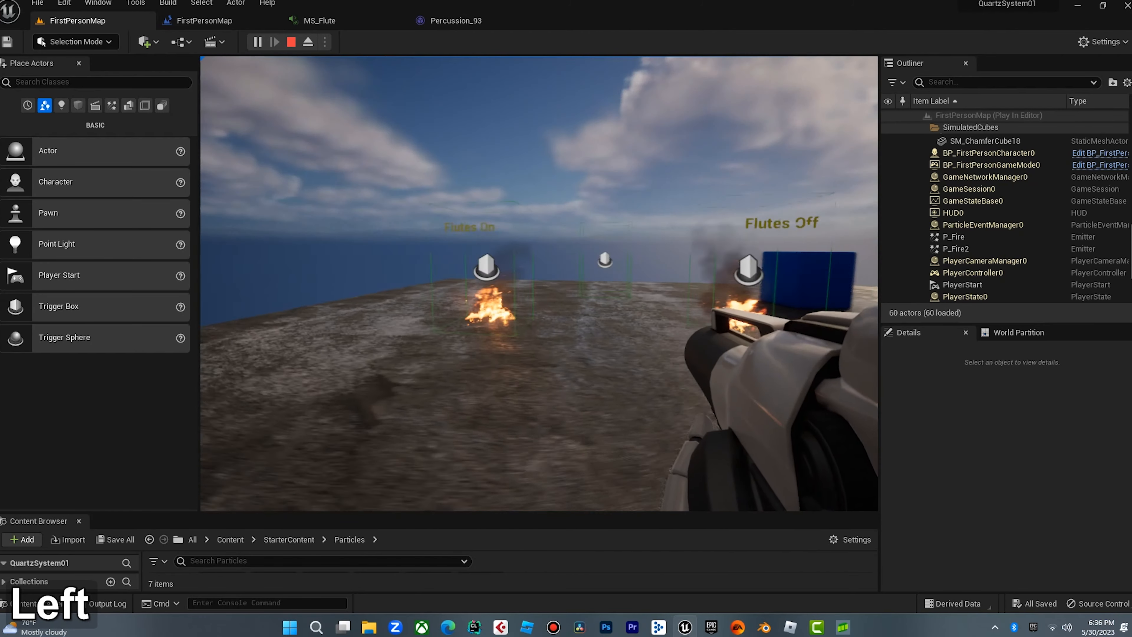
{"action": "key", "text": "Up"}
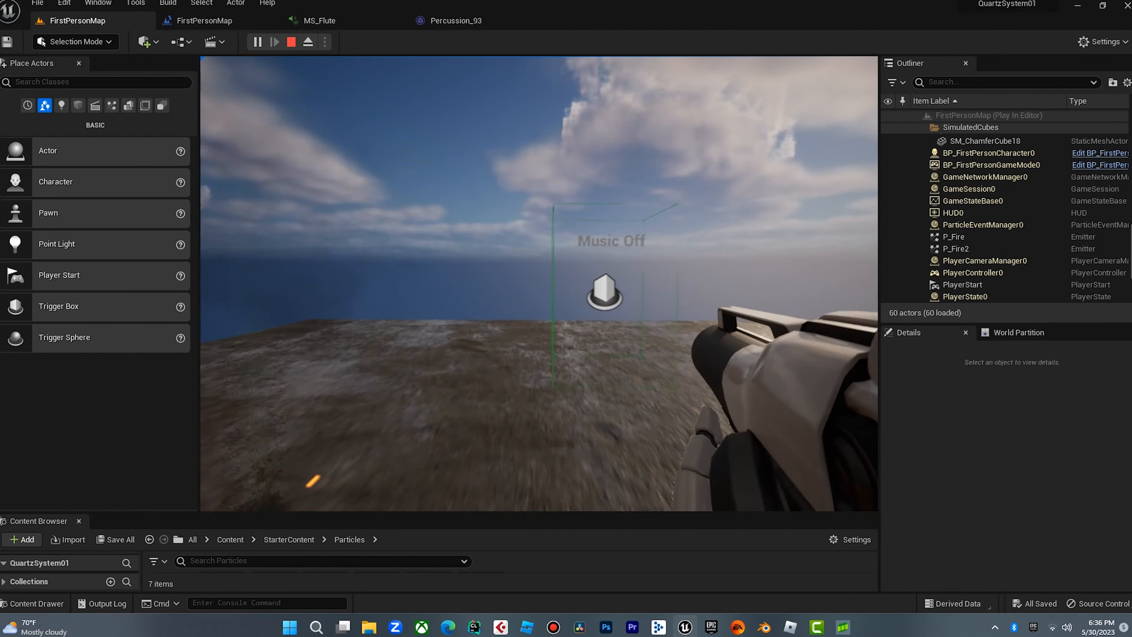
{"action": "key", "text": "Down"}
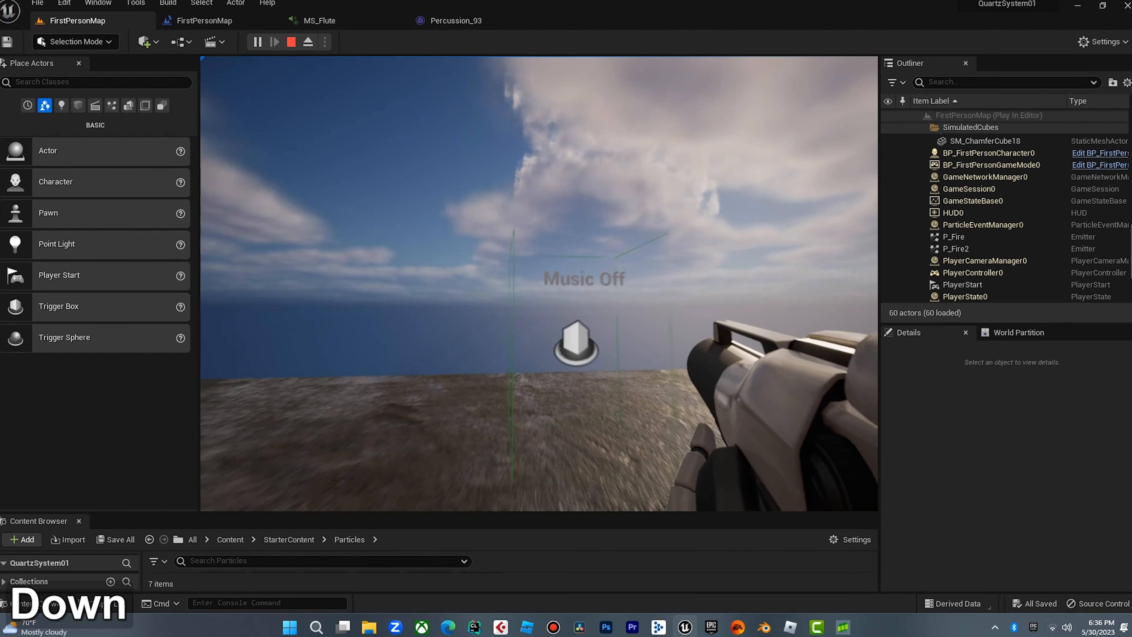
{"action": "key", "text": "Escape"}
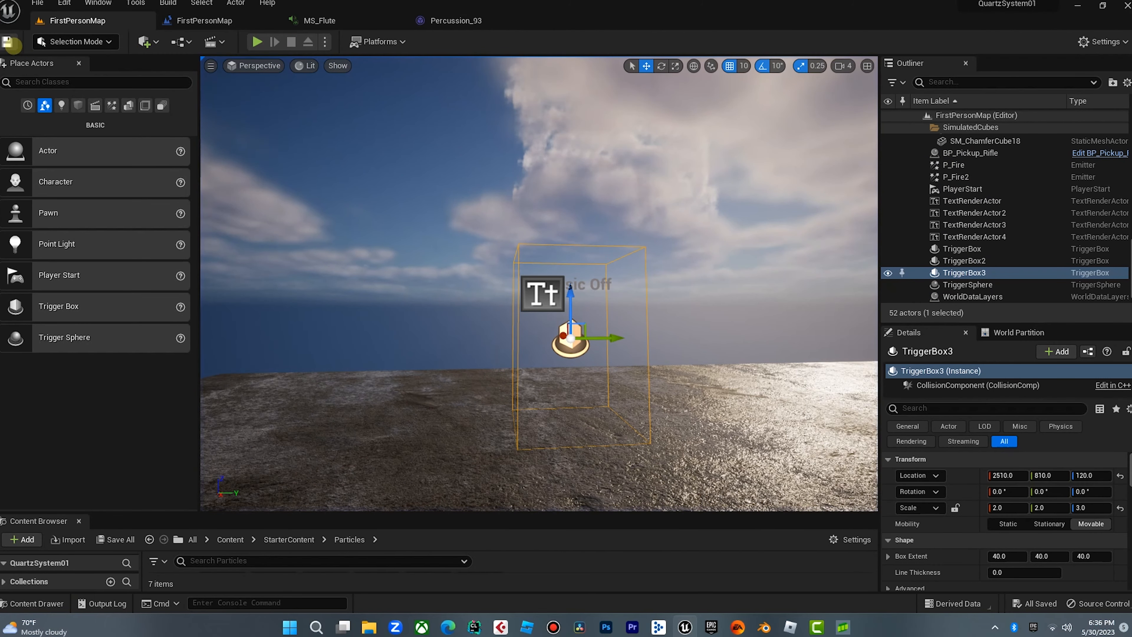